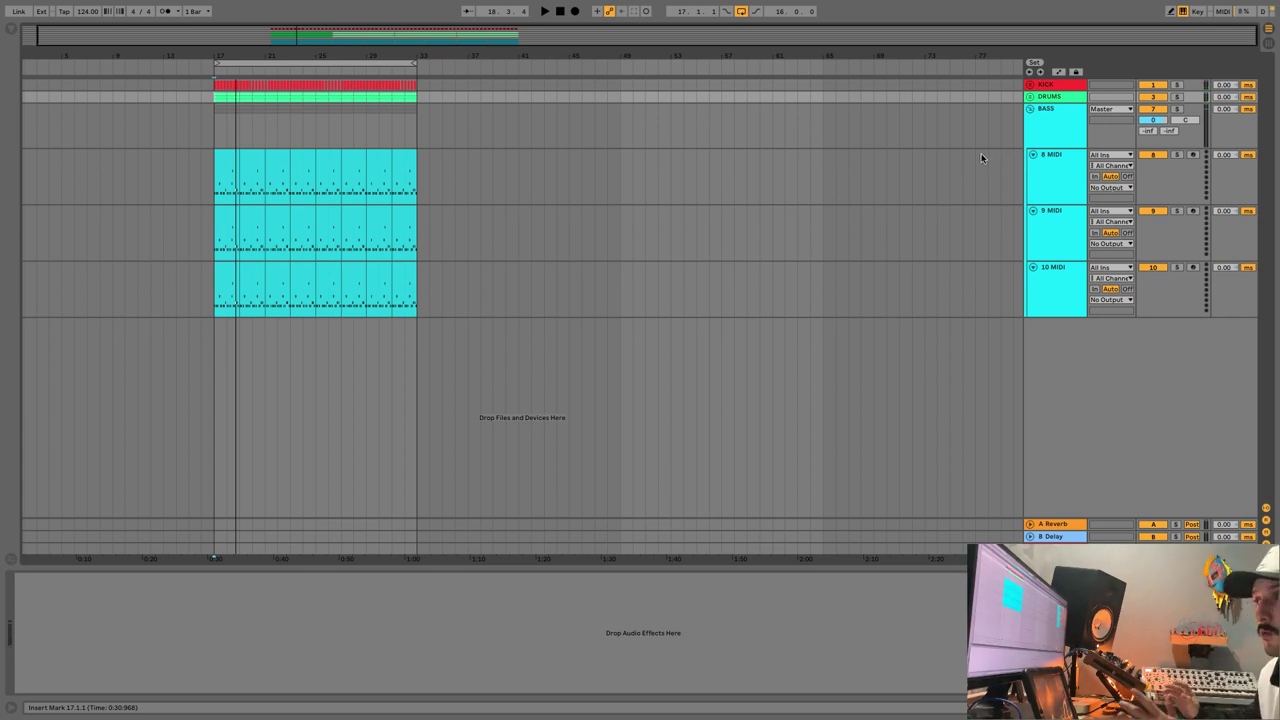
Review the notes in the first clip of the 8 MIDI track and load the Operator instrument onto that track.
click(1055, 179)
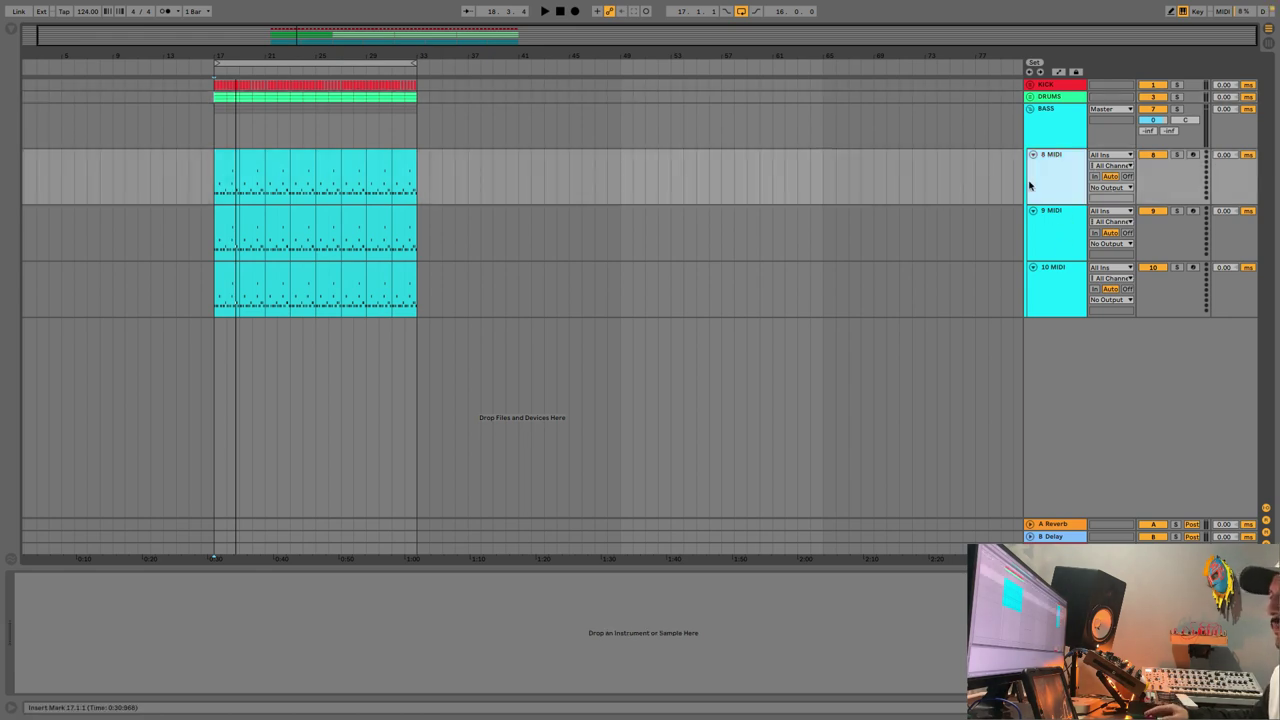
double_click(230, 157)
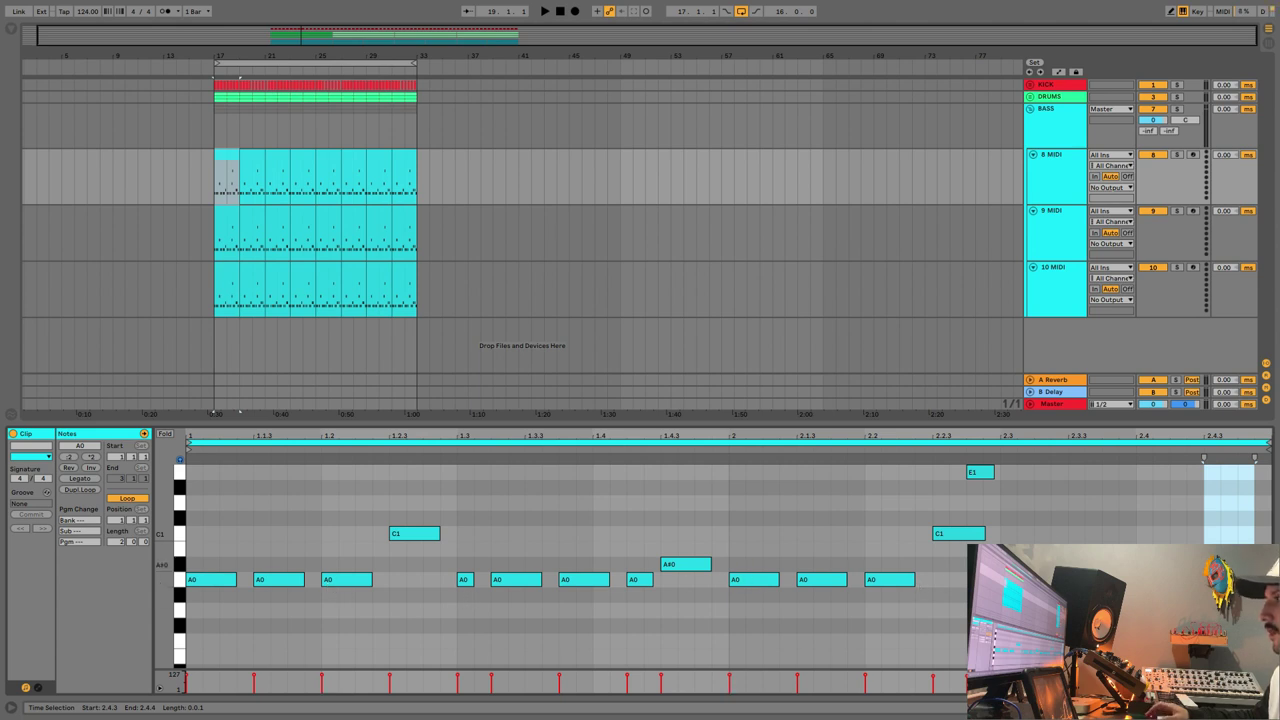
click(1057, 163)
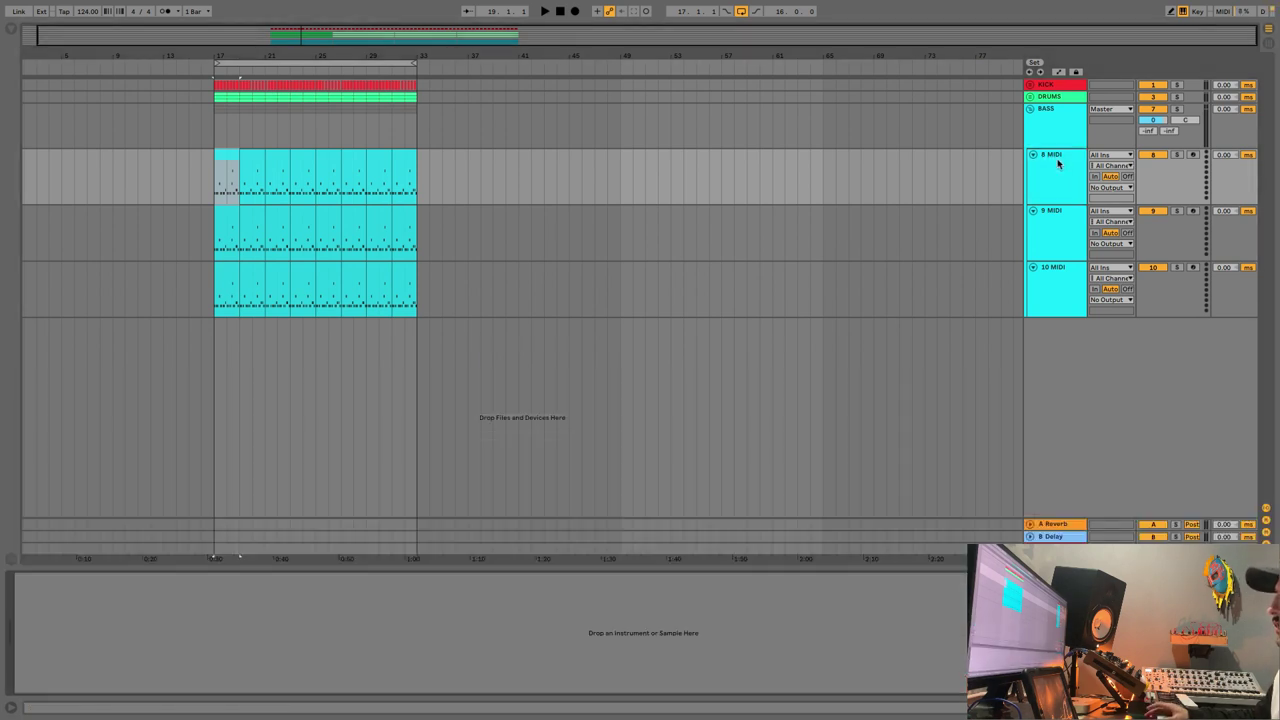
click(11, 31)
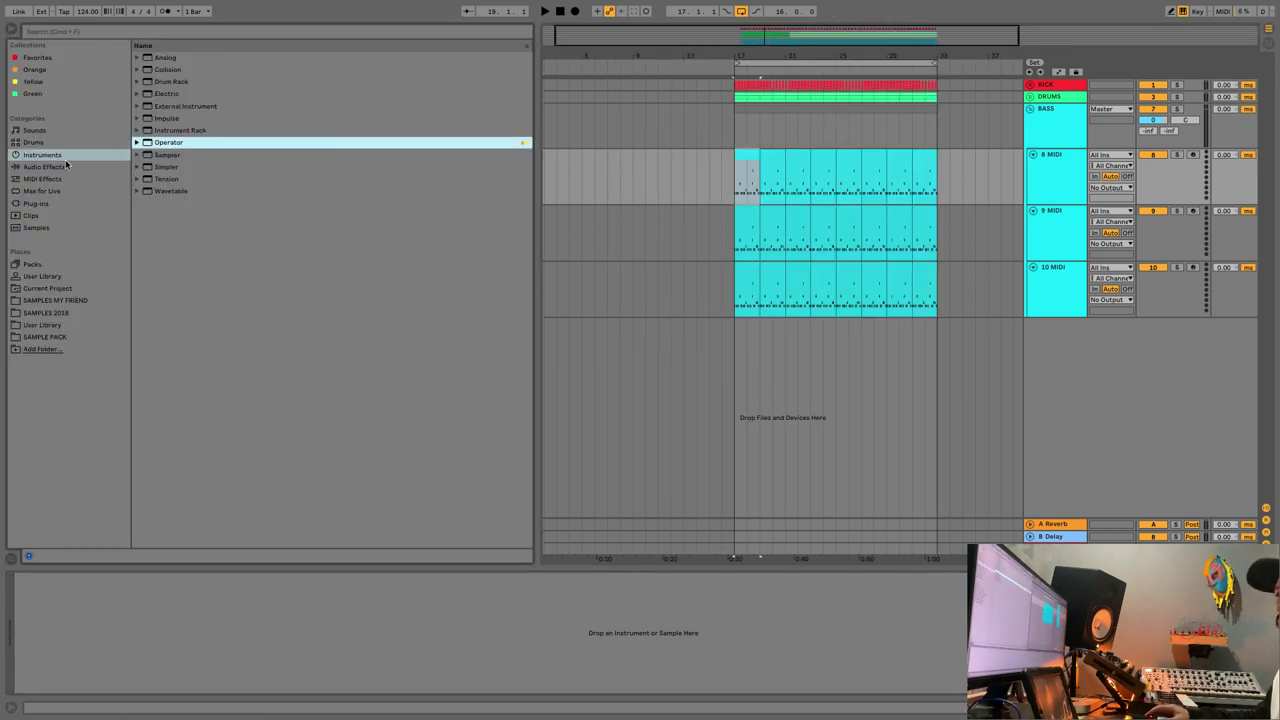
double_click(168, 143)
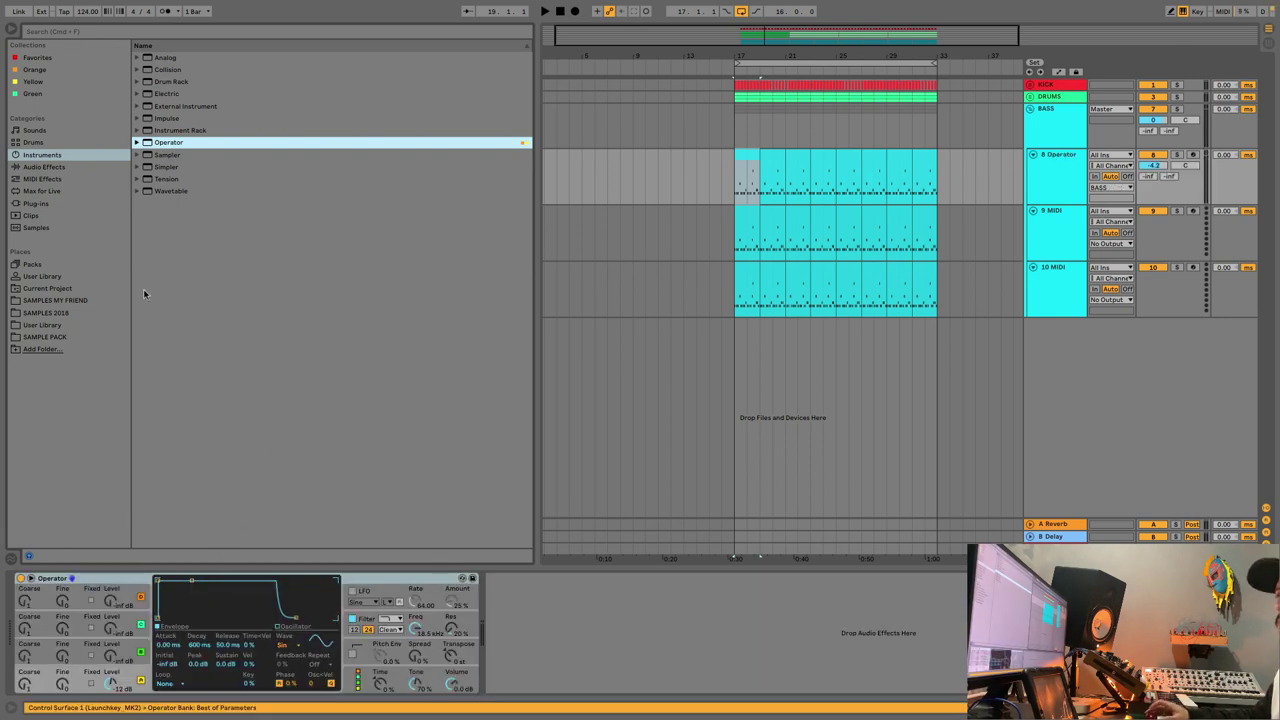
click(11, 30)
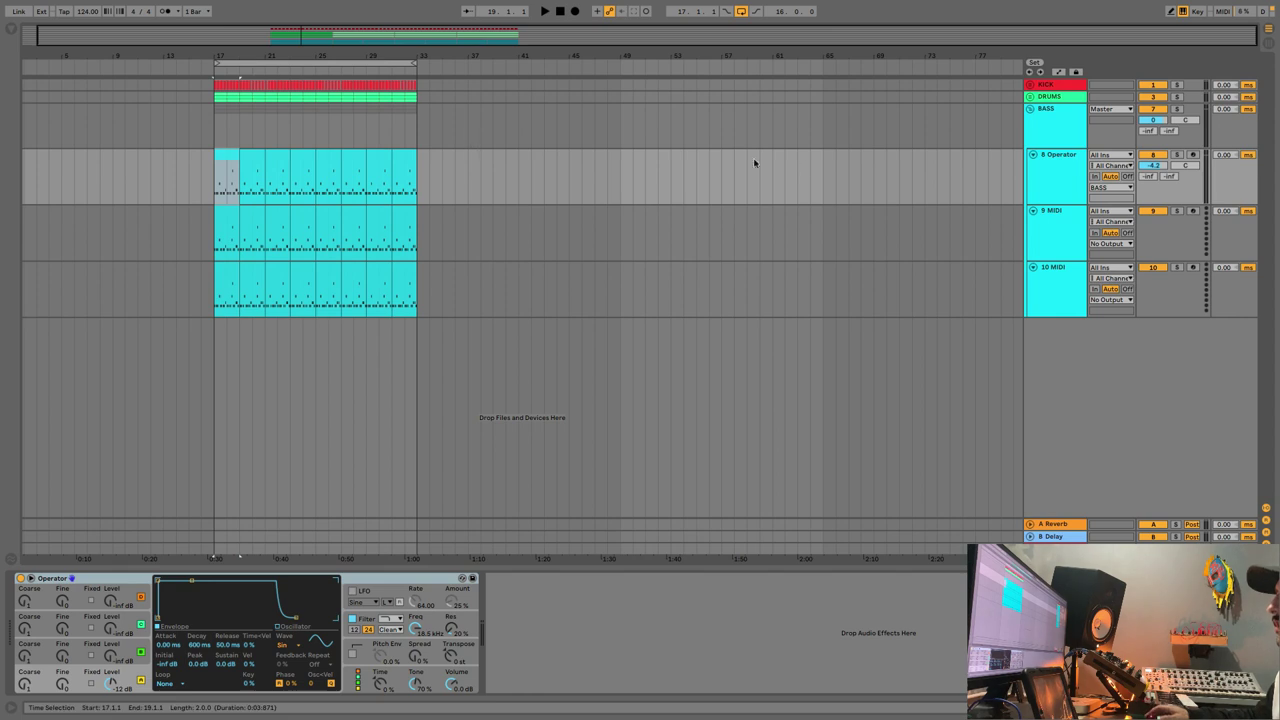
Solo the Operator track and play back its bass line.
click(1178, 156)
key(space)
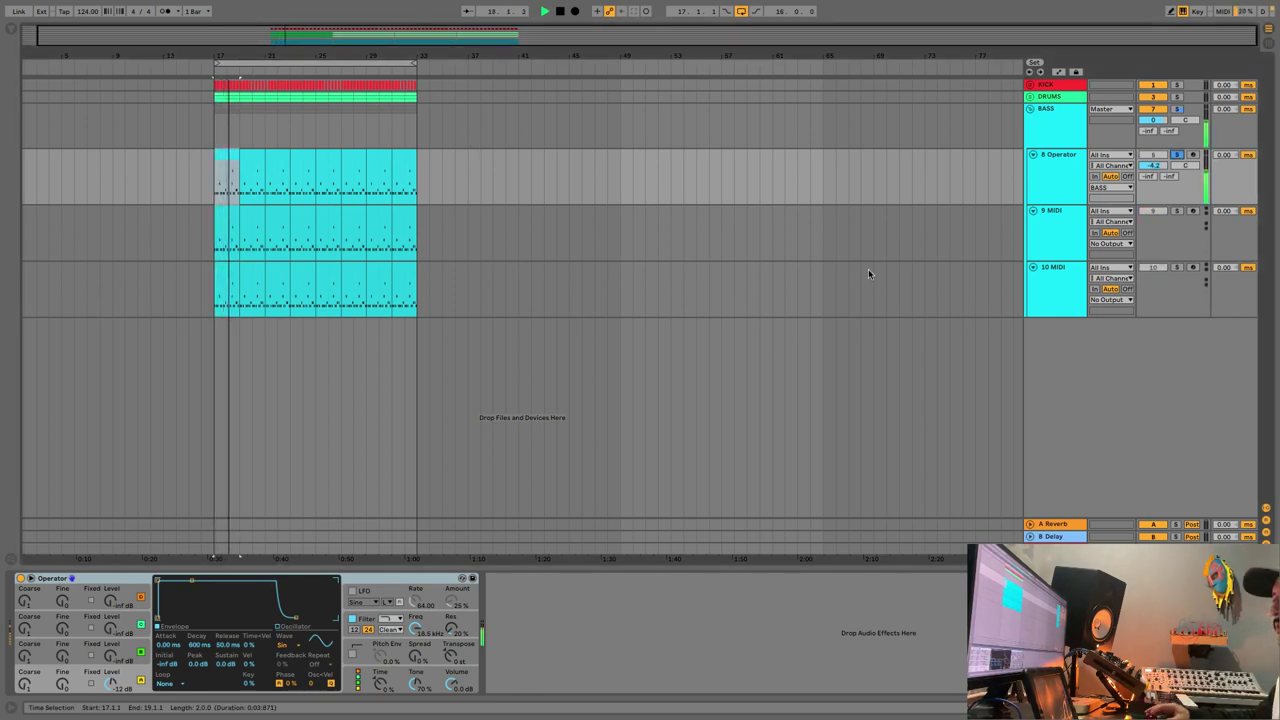
key(space)
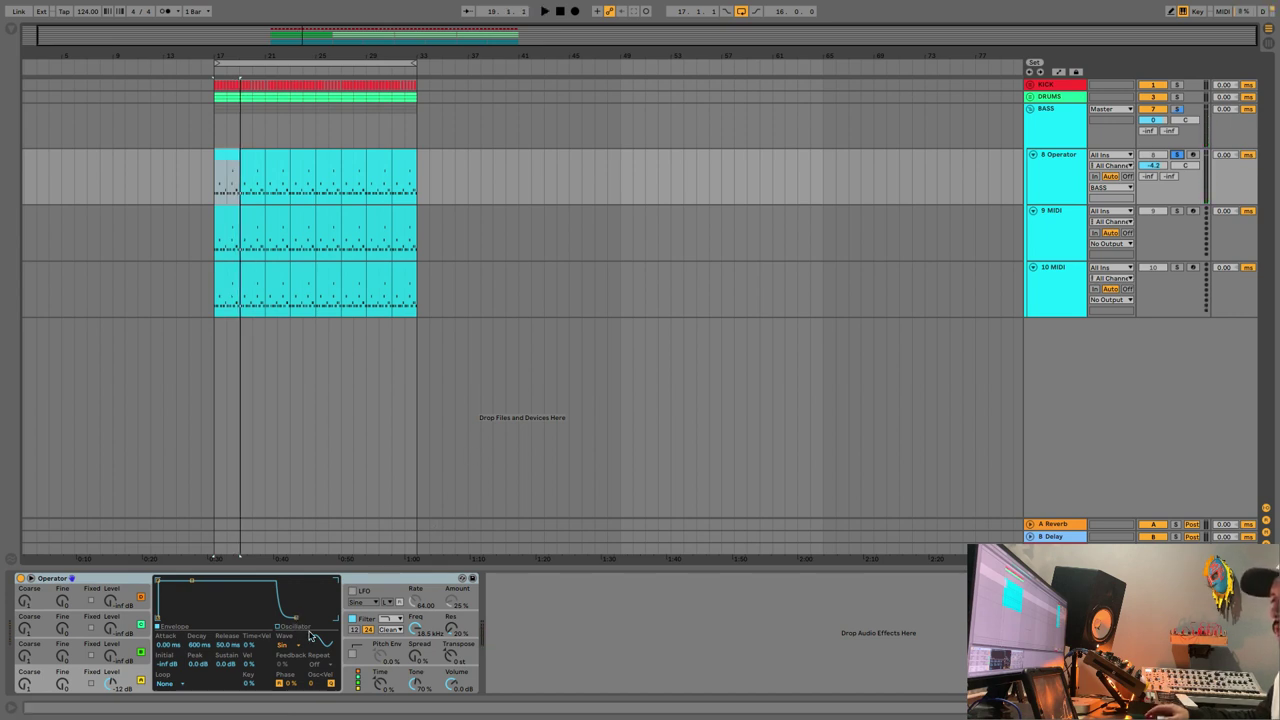
Set Operator to the algorithm with all four oscillators in parallel and limit its voices to 1.
click(366, 688)
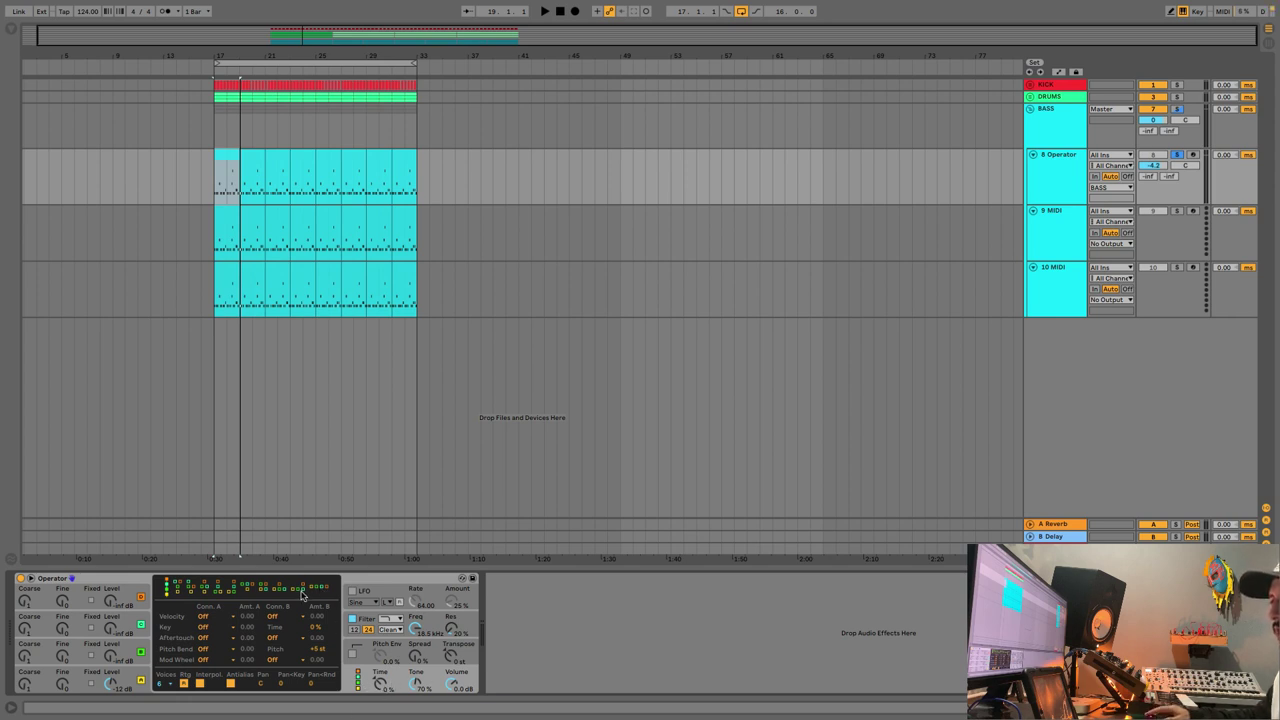
click(166, 685)
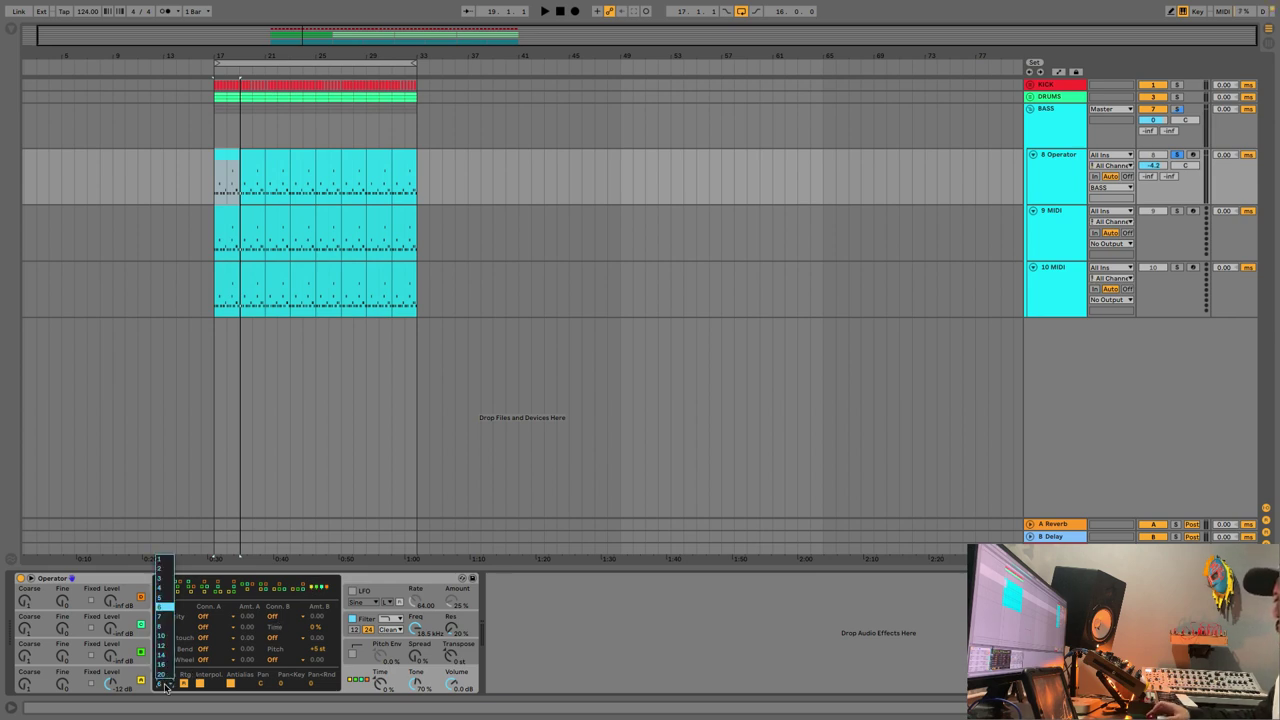
click(157, 559)
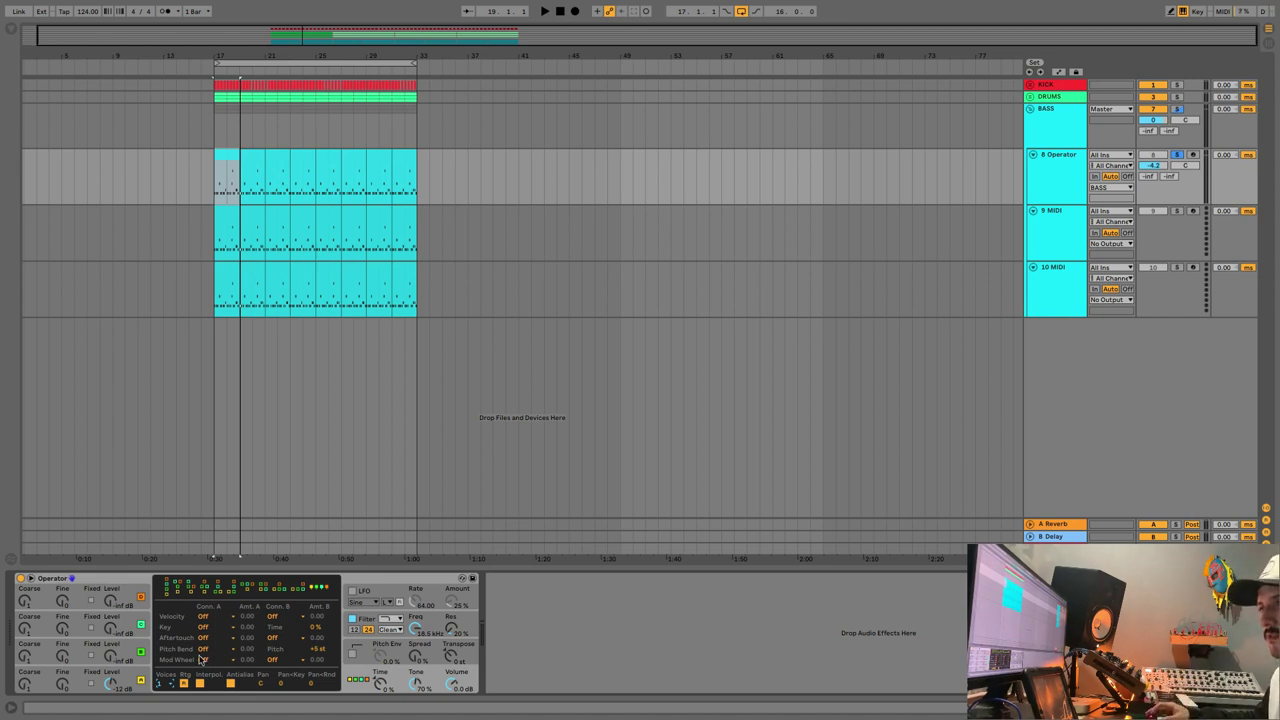
Change oscillator A's waveform to Saw D and play back the sound.
click(142, 678)
key(space)
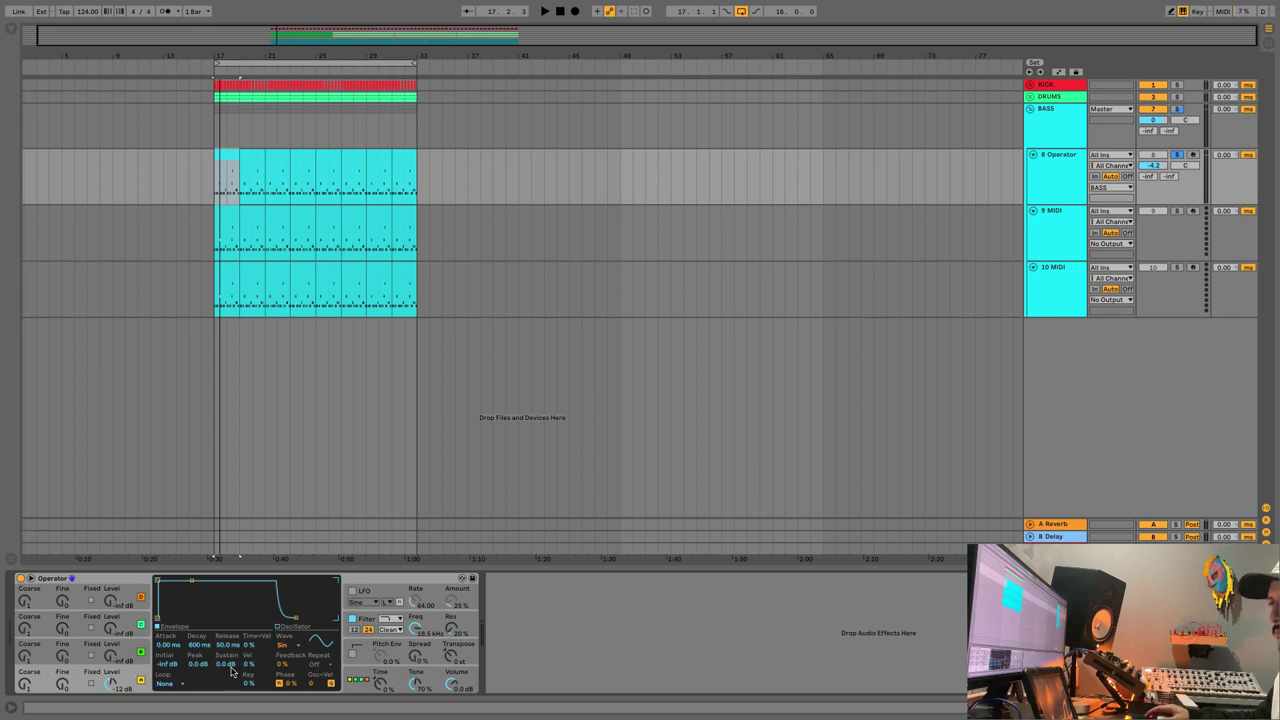
click(288, 645)
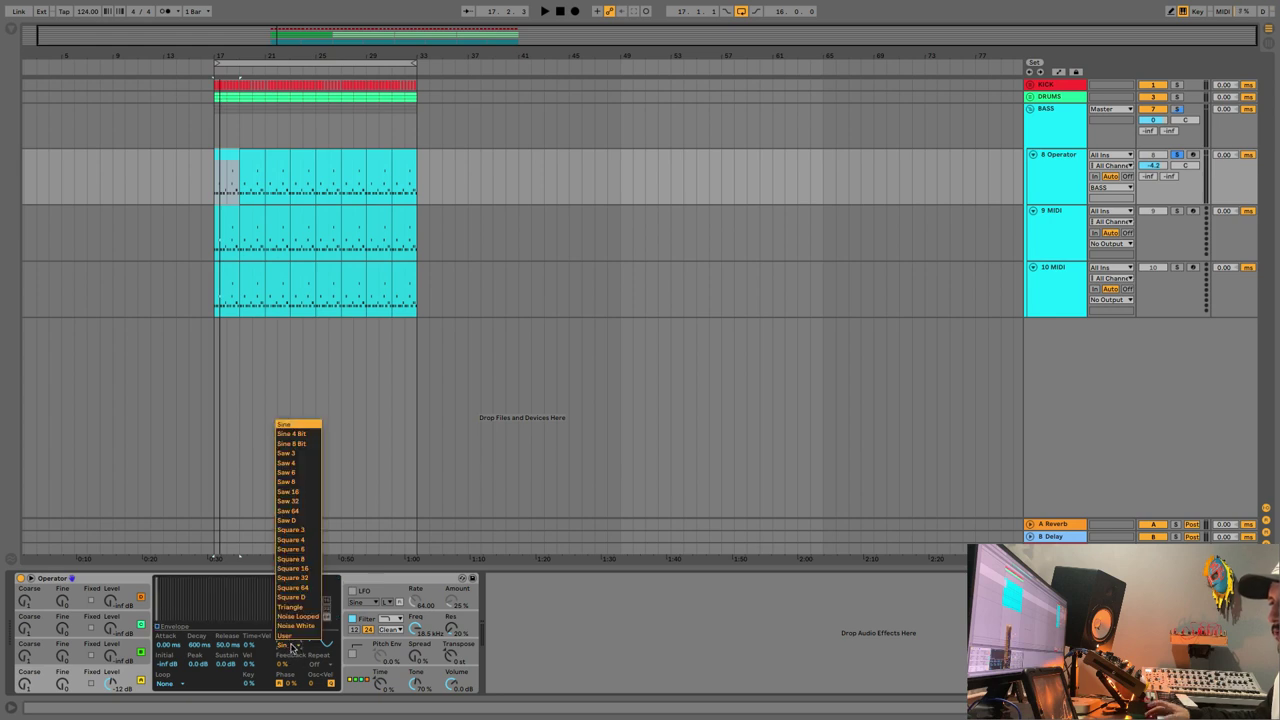
click(295, 521)
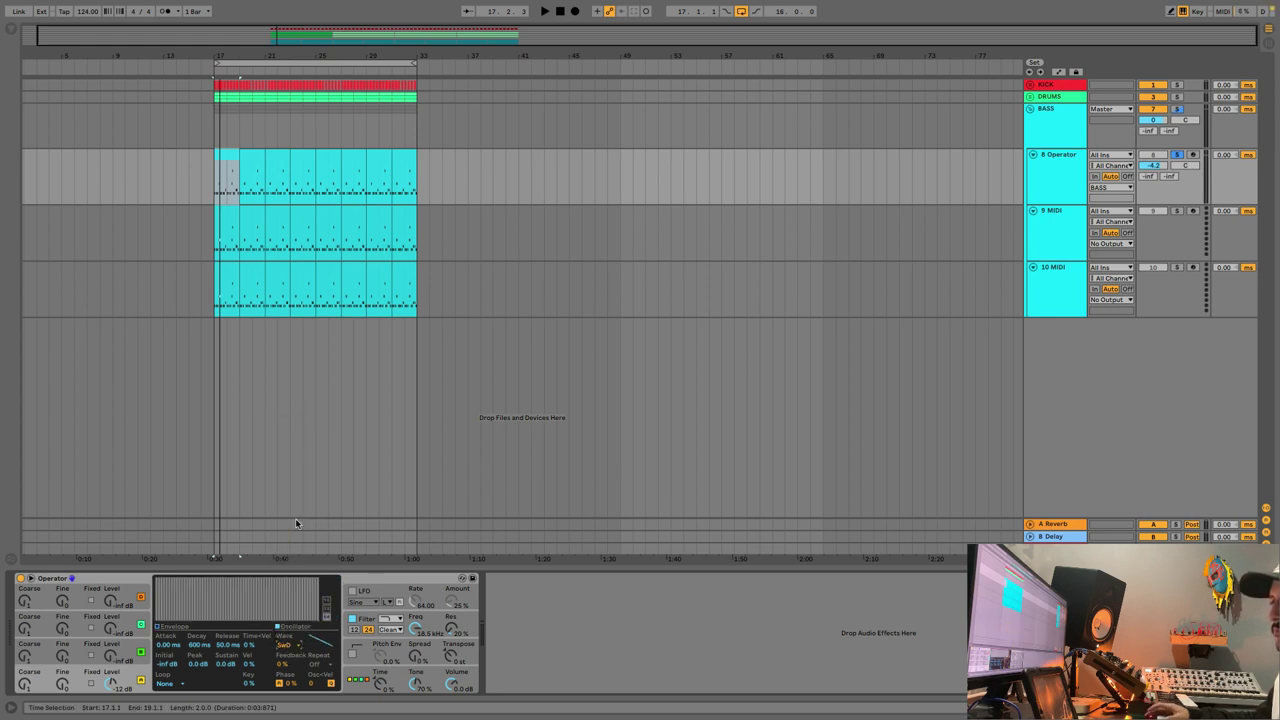
key(space)
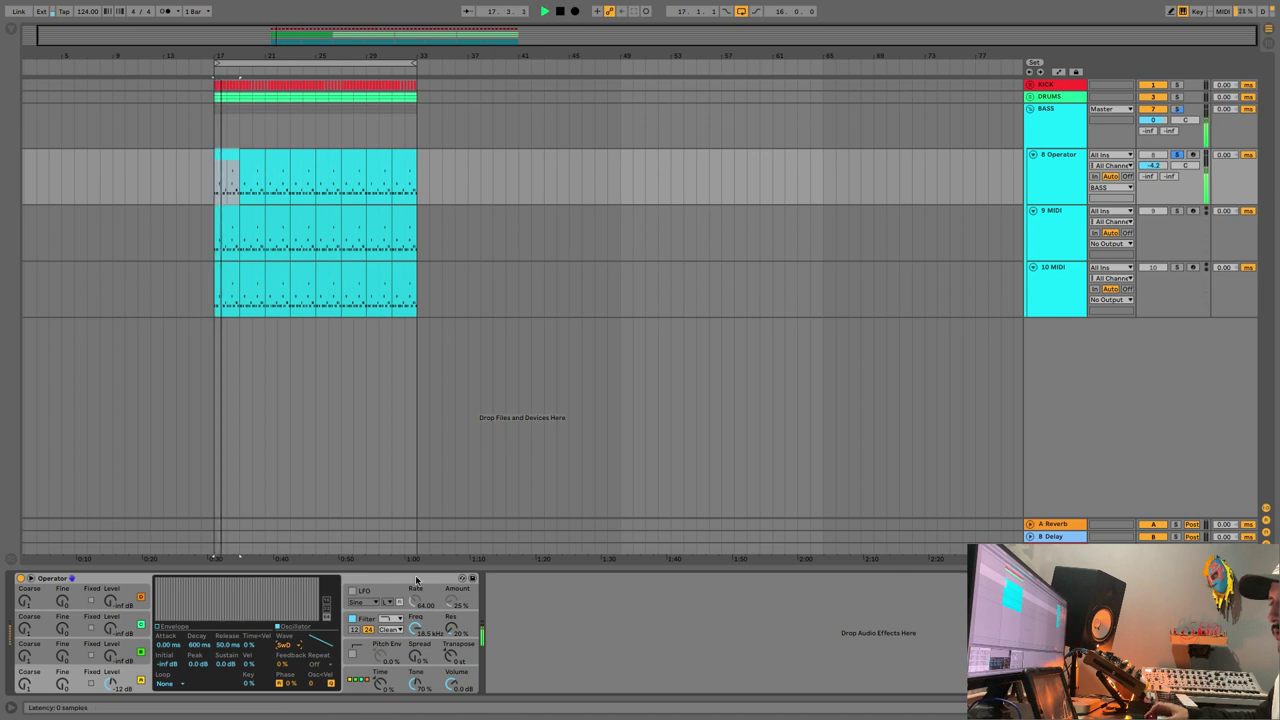
Lower Operator's filter frequency to about 146 Hz and its resonance to 0% while the bass line plays.
click(458, 637)
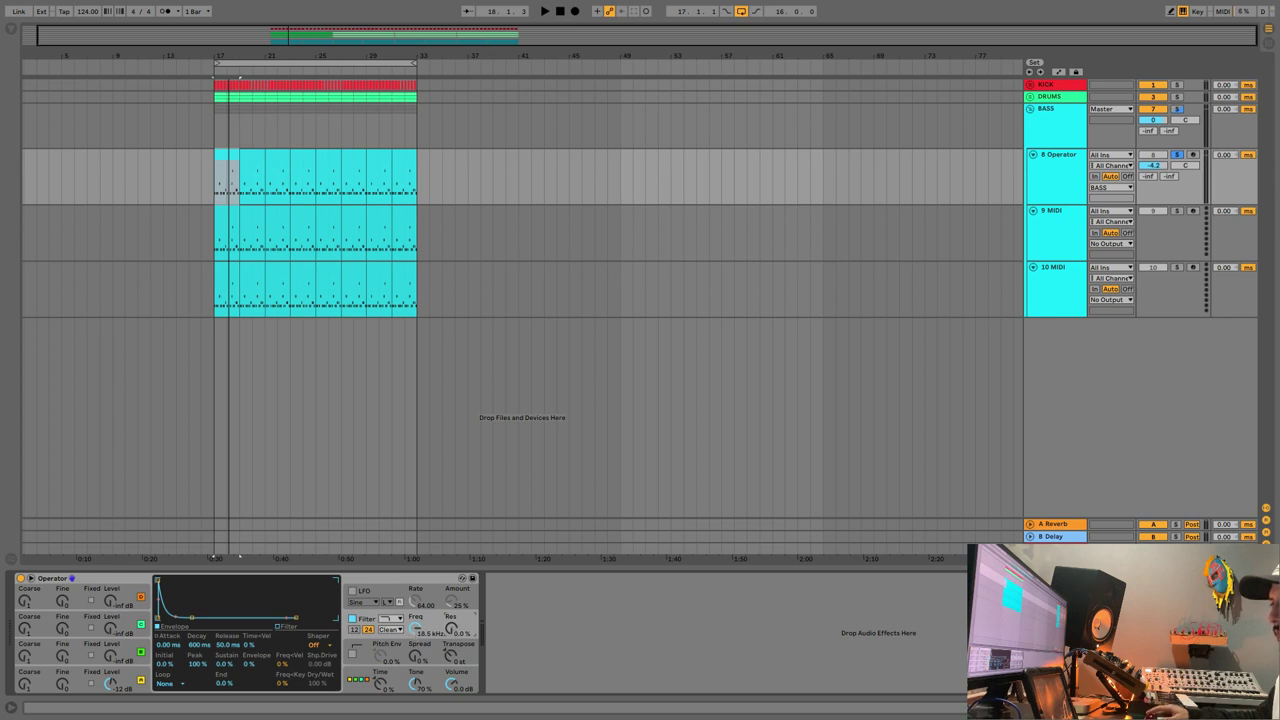
drag(415, 628, 415, 690)
key(space)
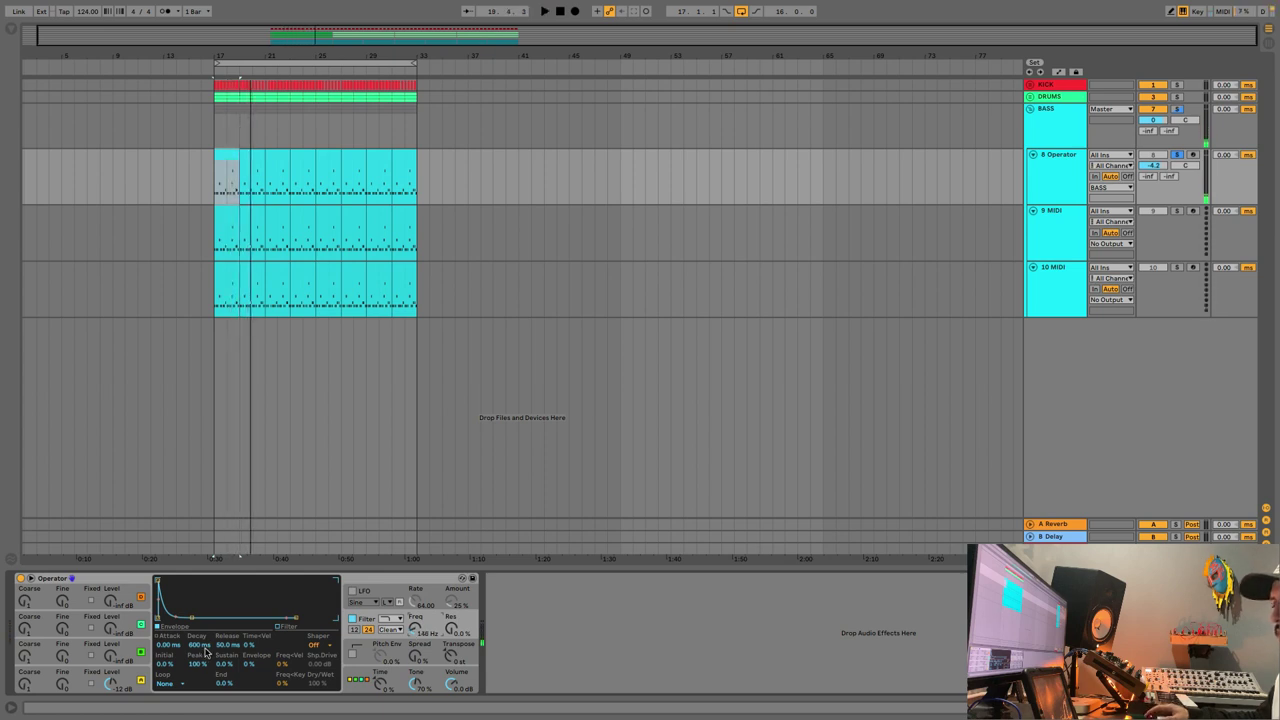
Set oscillator A's volume envelope to a sustain of -inf dB and a decay of 1.25 s, auditioning the result.
click(150, 679)
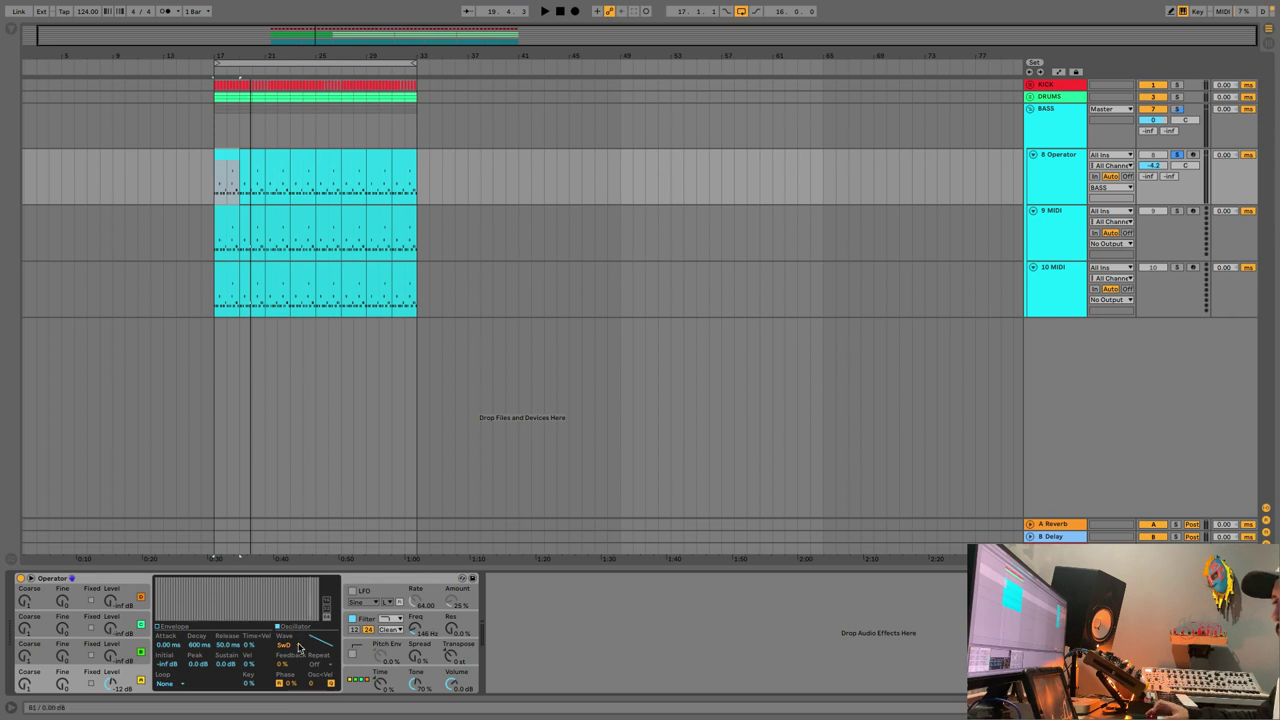
click(225, 665)
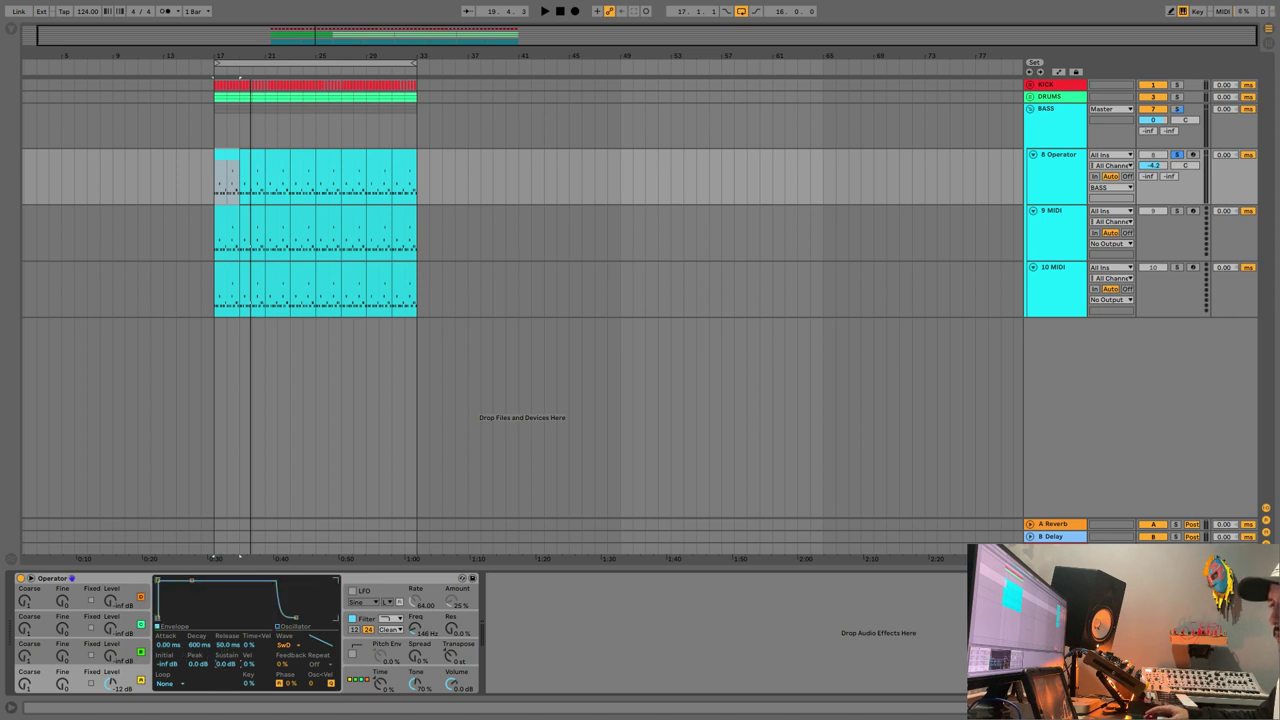
drag(225, 665, 225, 712)
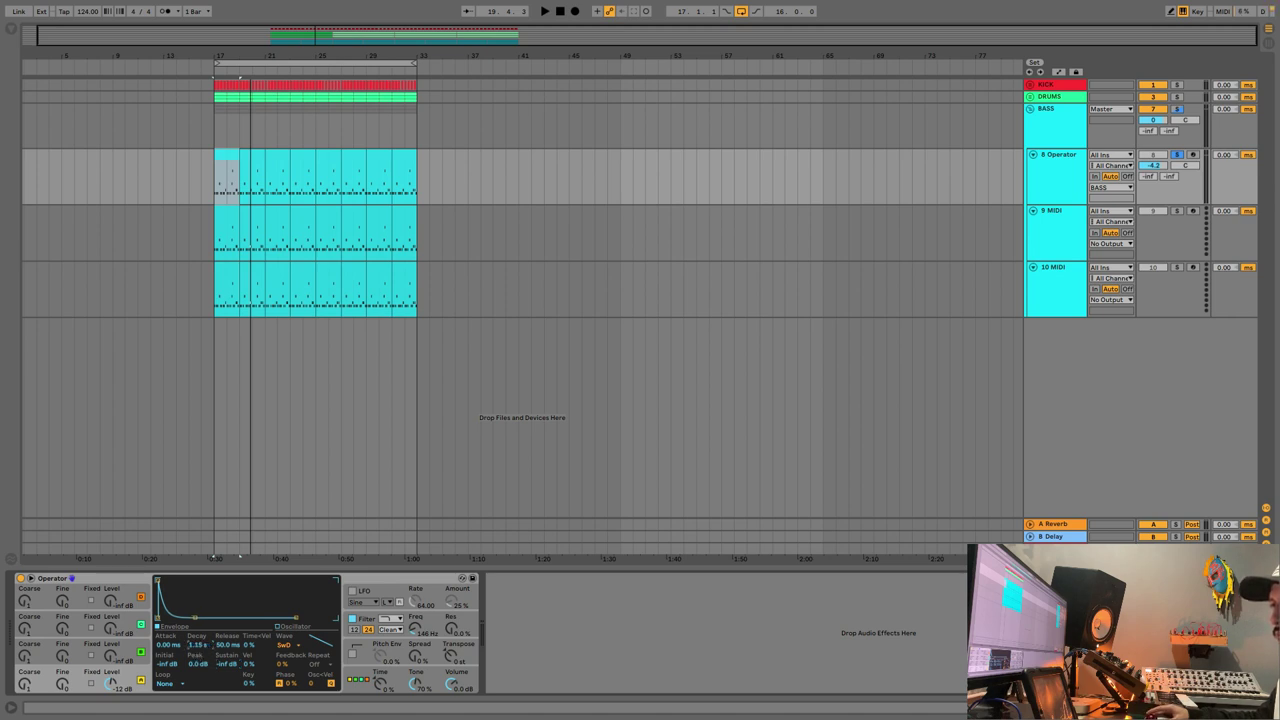
key(space)
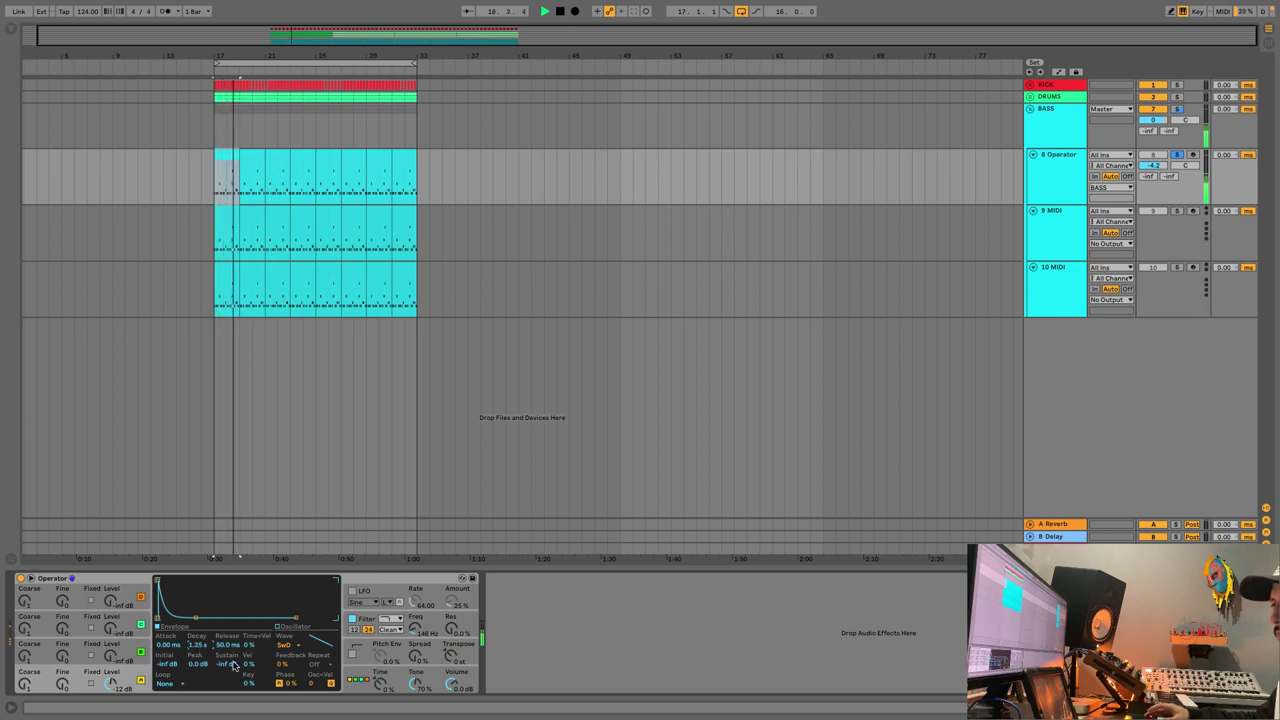
Shape Operator's filter envelope with a decay of 579 ms and an envelope amount of 18% during playback.
click(367, 623)
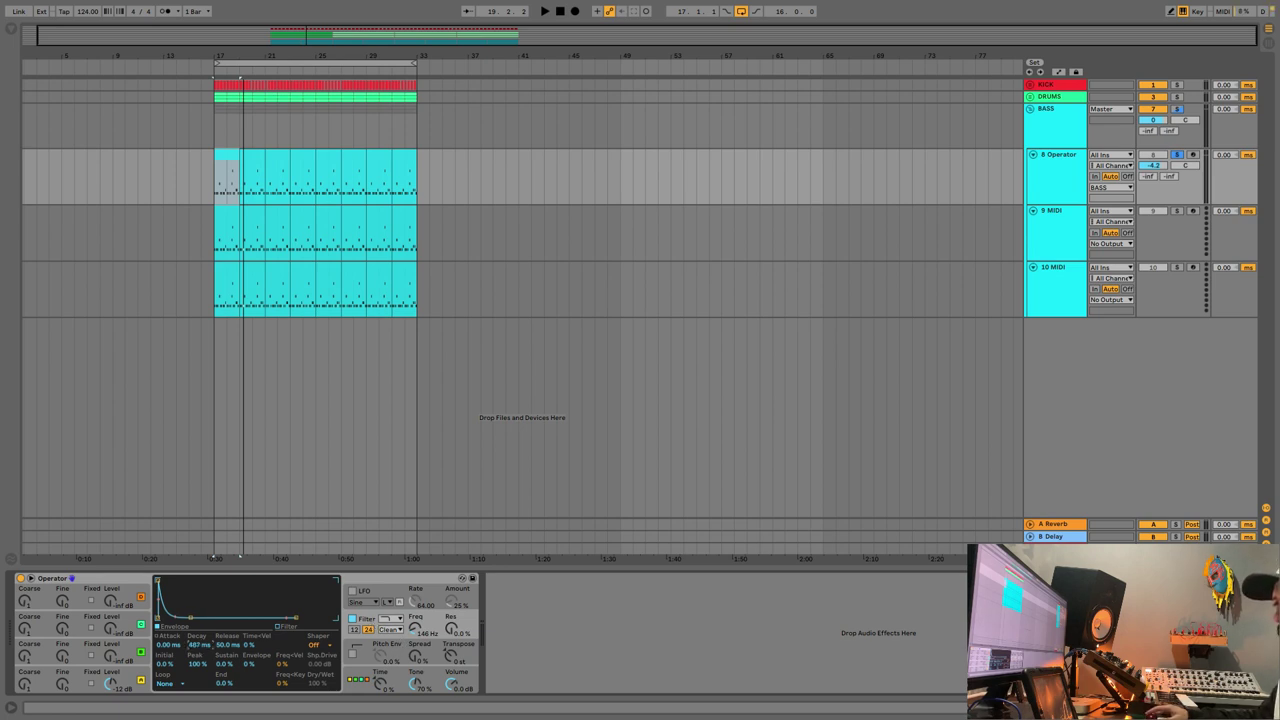
key(space)
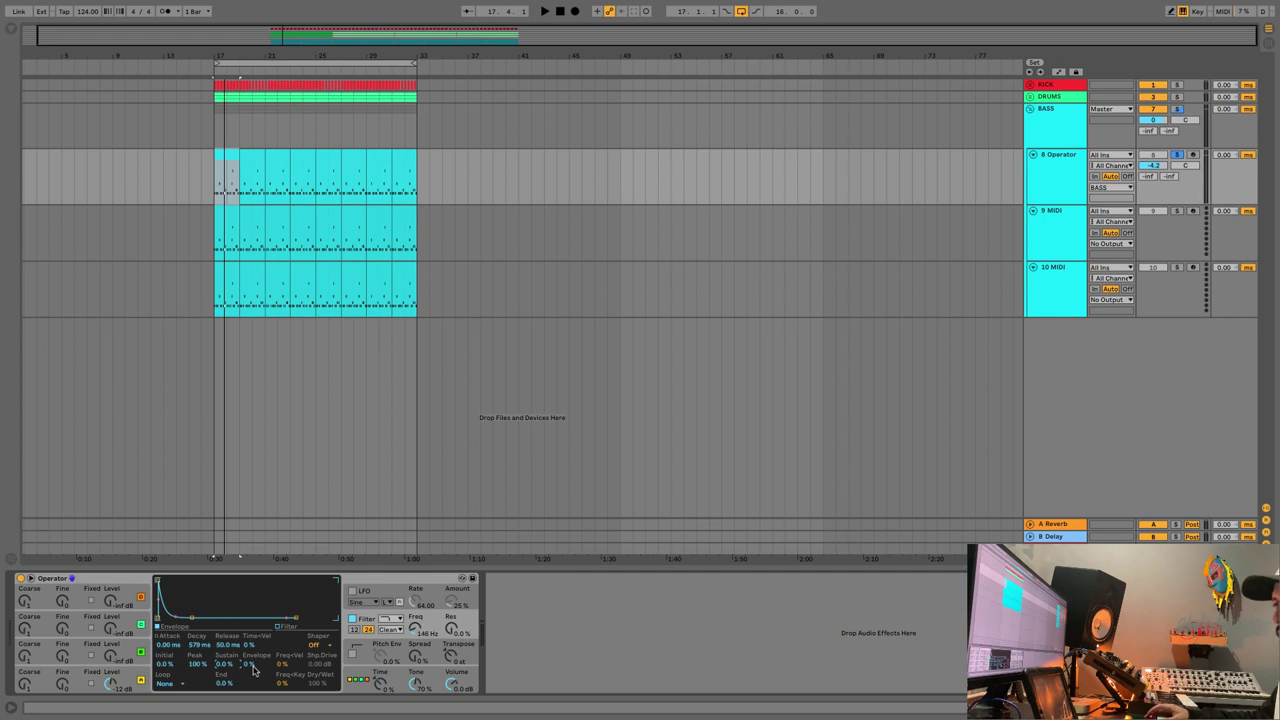
key(space)
drag(253, 668, 253, 650)
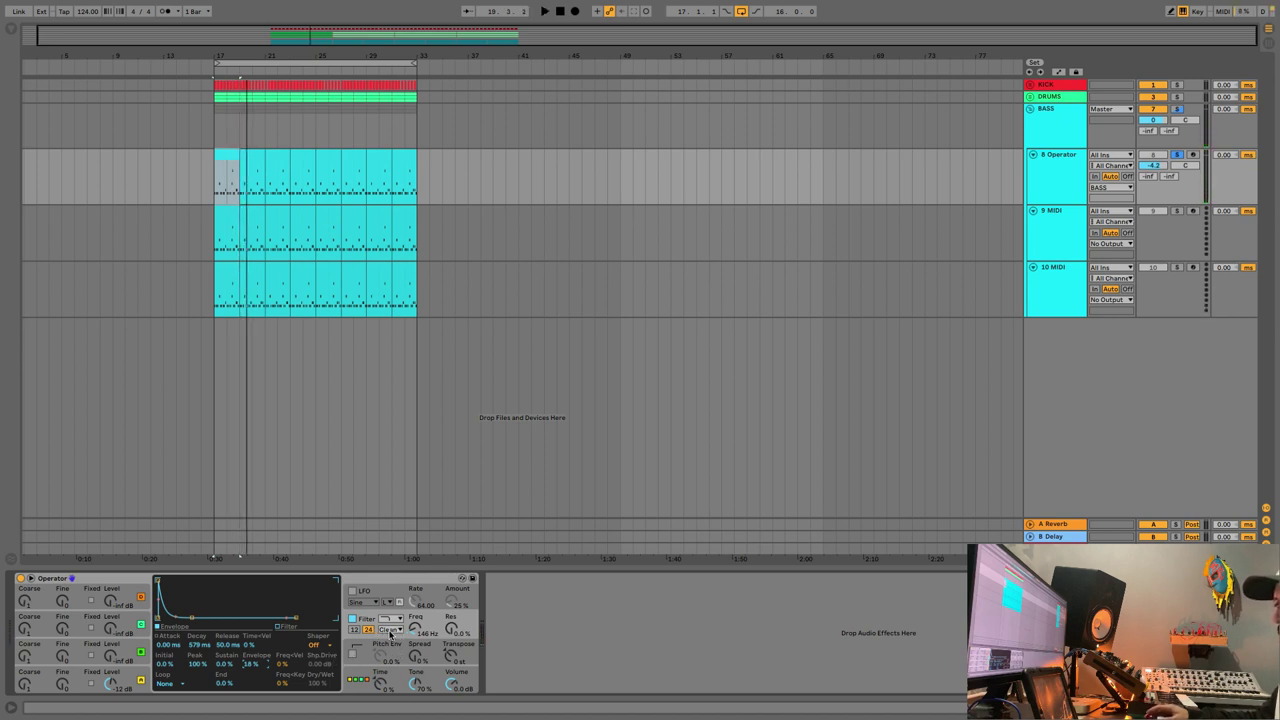
Switch the filter circuit to PRD and raise the filter drive to 3 dB while auditioning the bass.
click(389, 634)
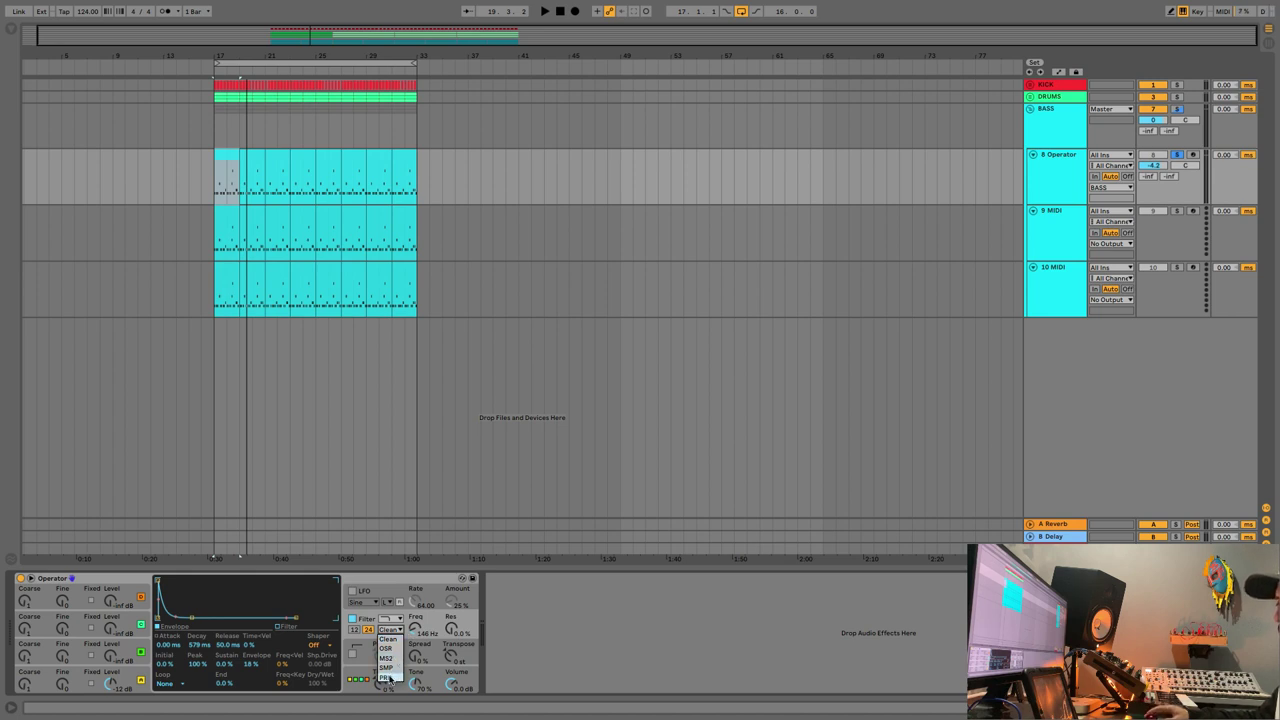
click(389, 678)
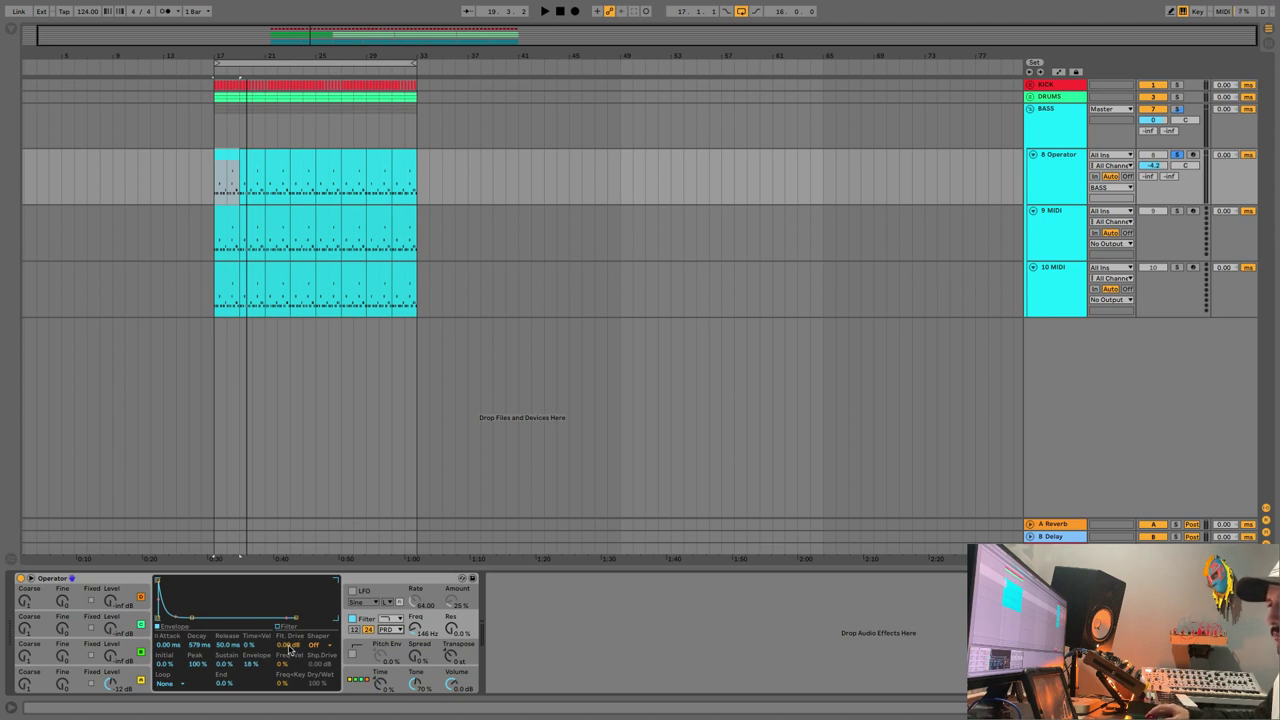
key(space)
click(288, 646)
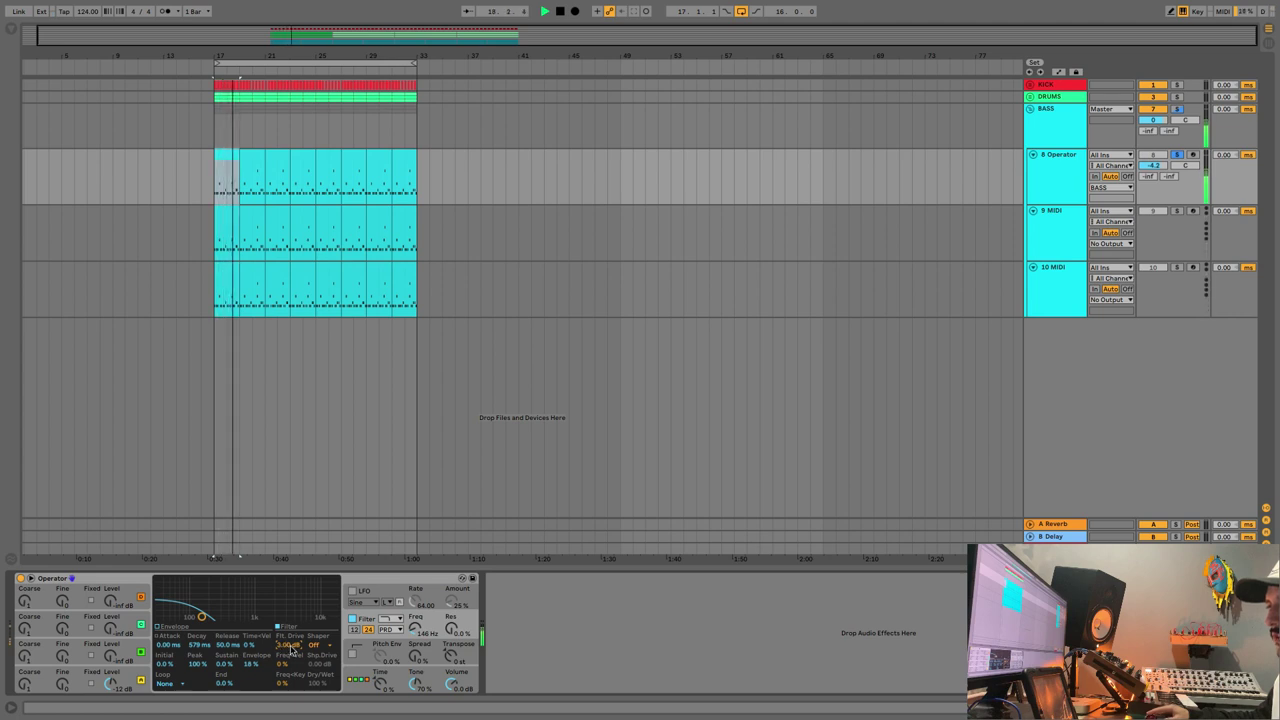
key(space)
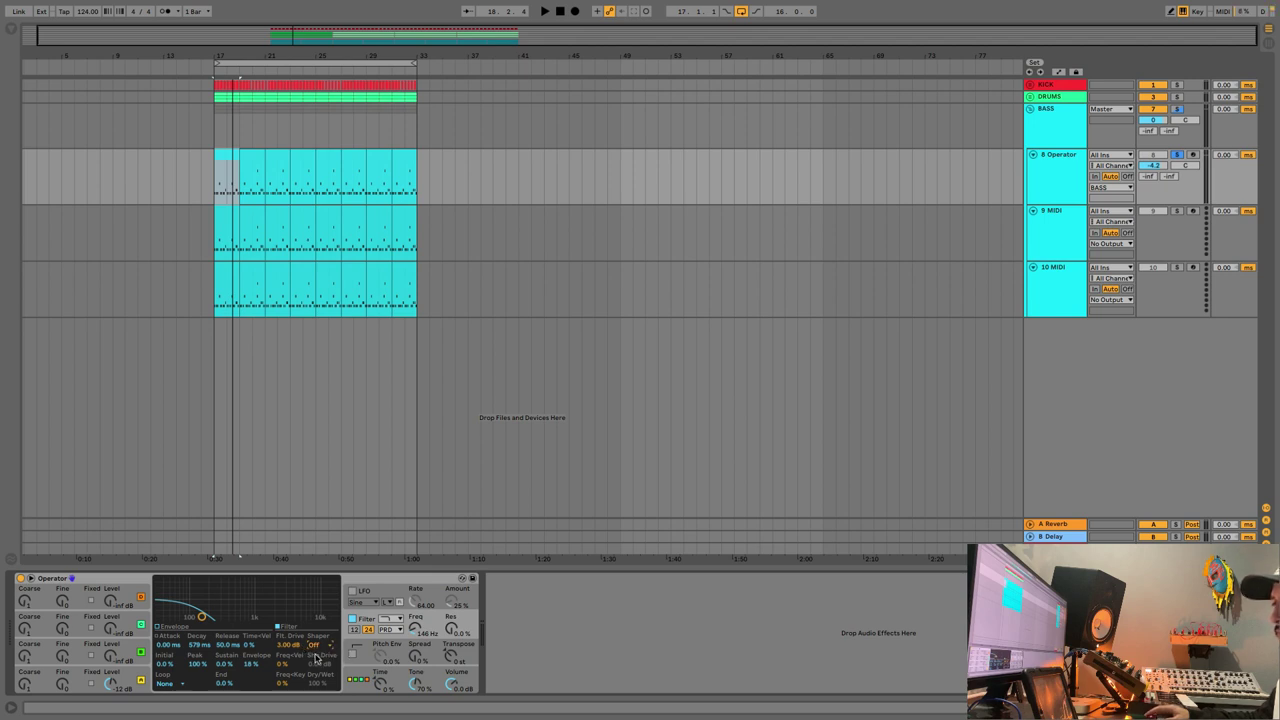
Set the filter's shaper to Soft and adjust the shaper drive to 2.25 dB during playback.
click(315, 648)
click(321, 665)
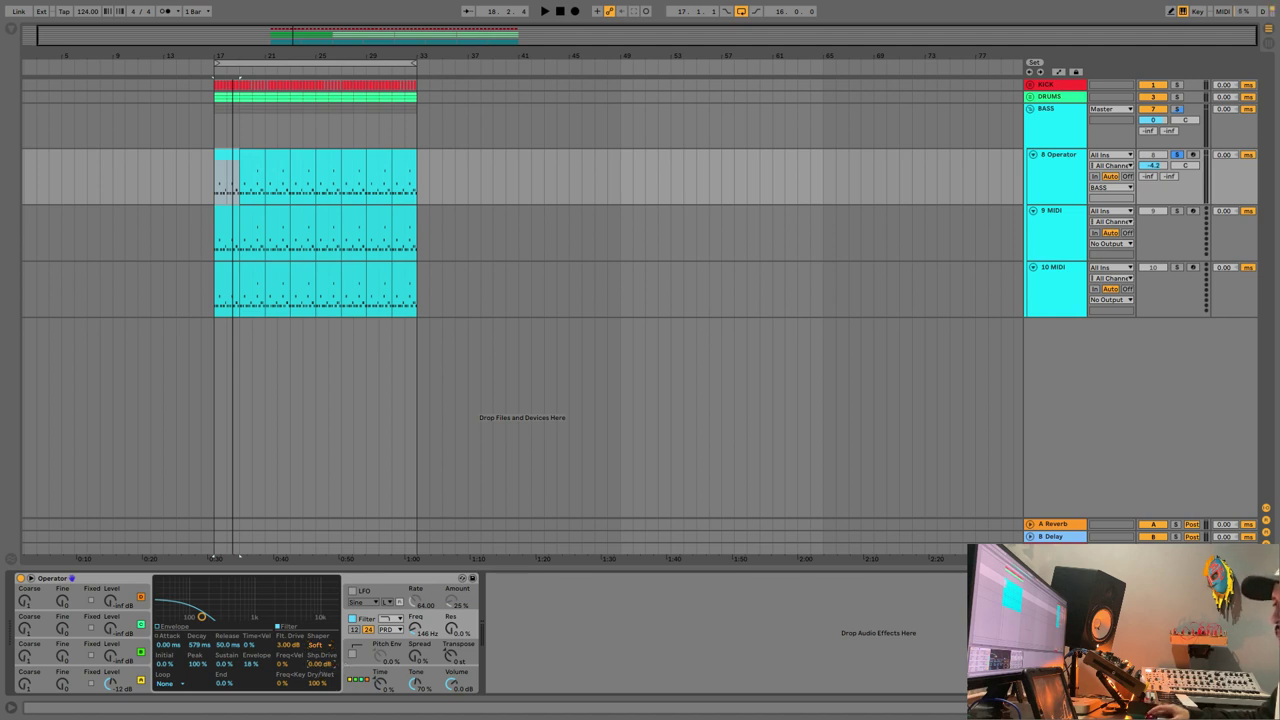
key(space)
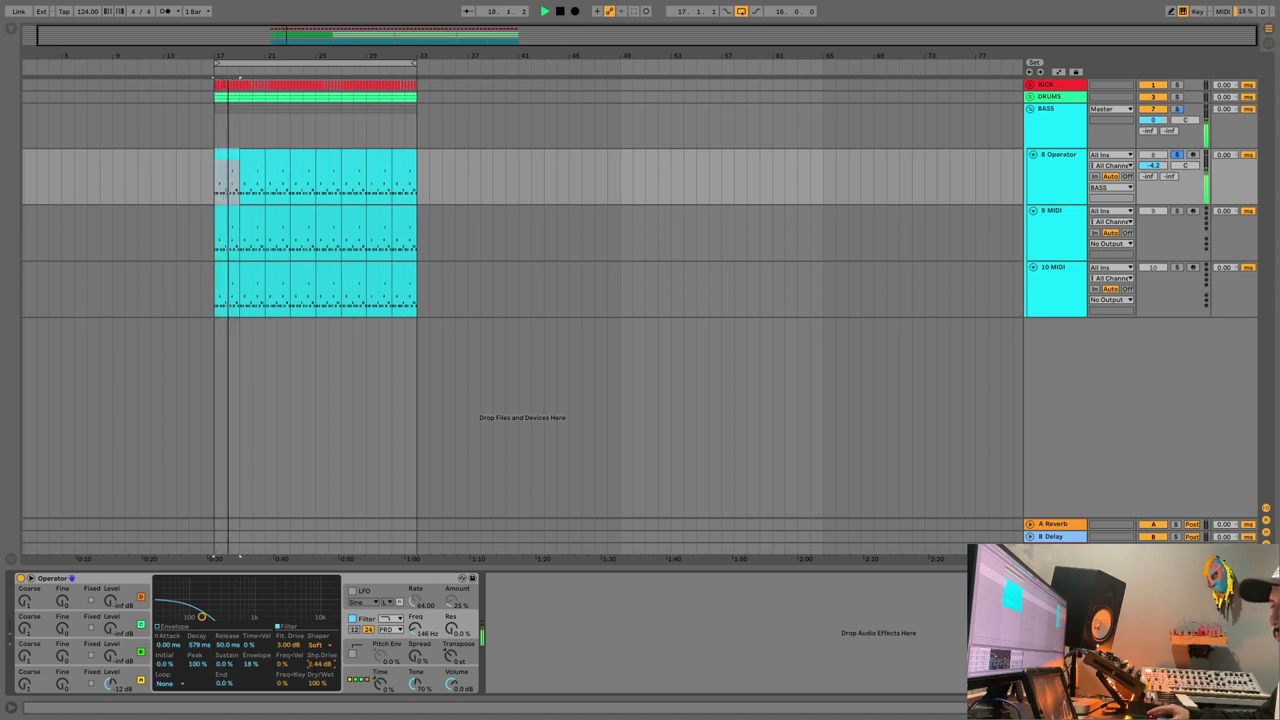
key(space)
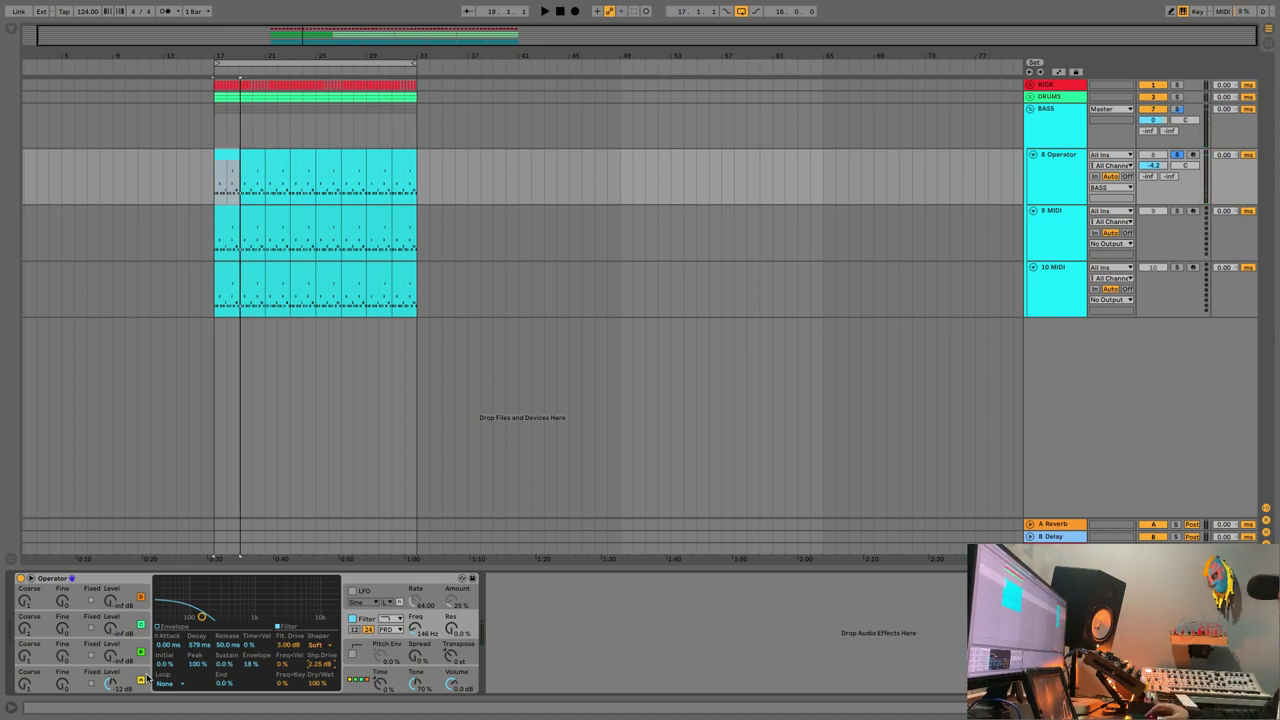
Turn off phase retrigger for oscillator A and audition the bass line.
click(145, 678)
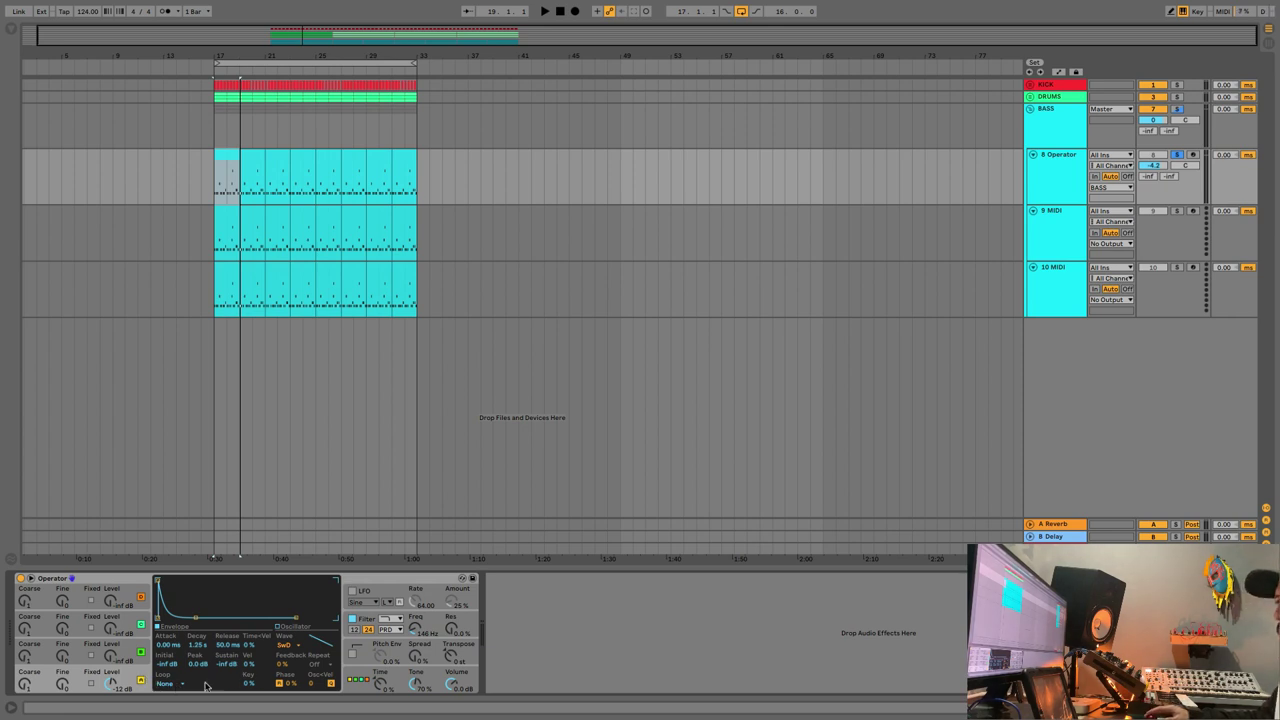
click(281, 684)
key(space)
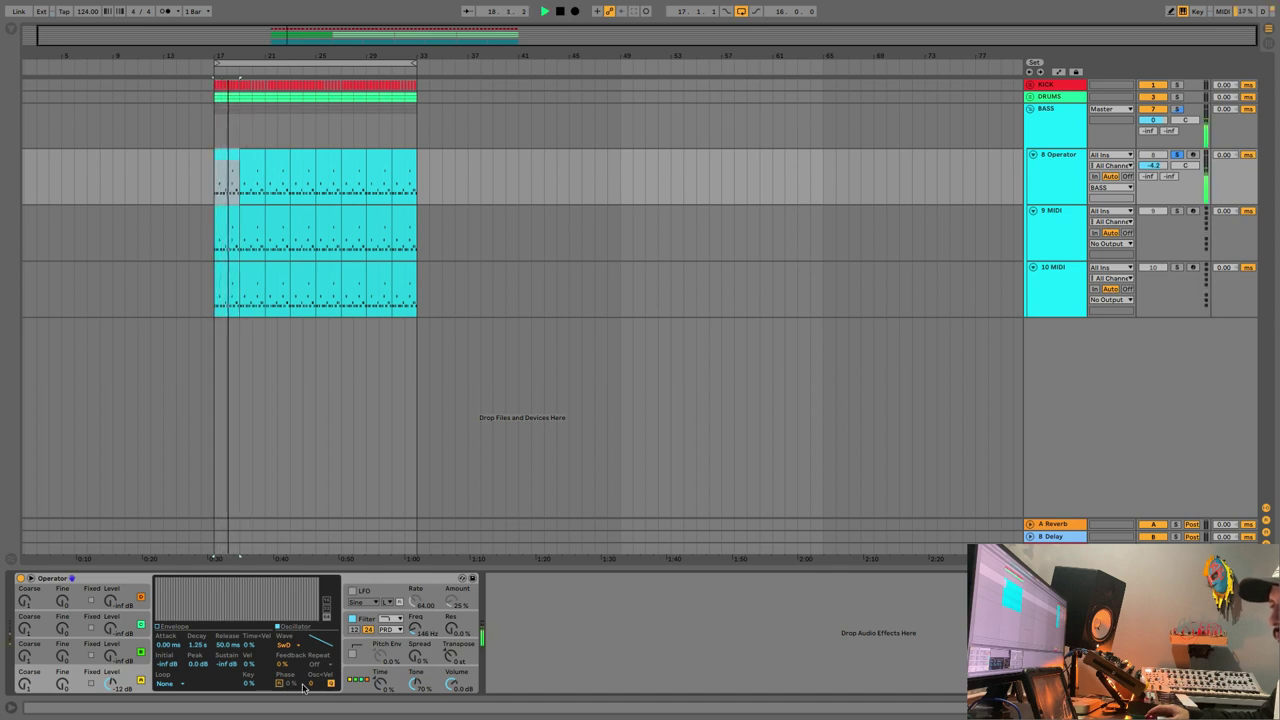
key(space)
click(277, 684)
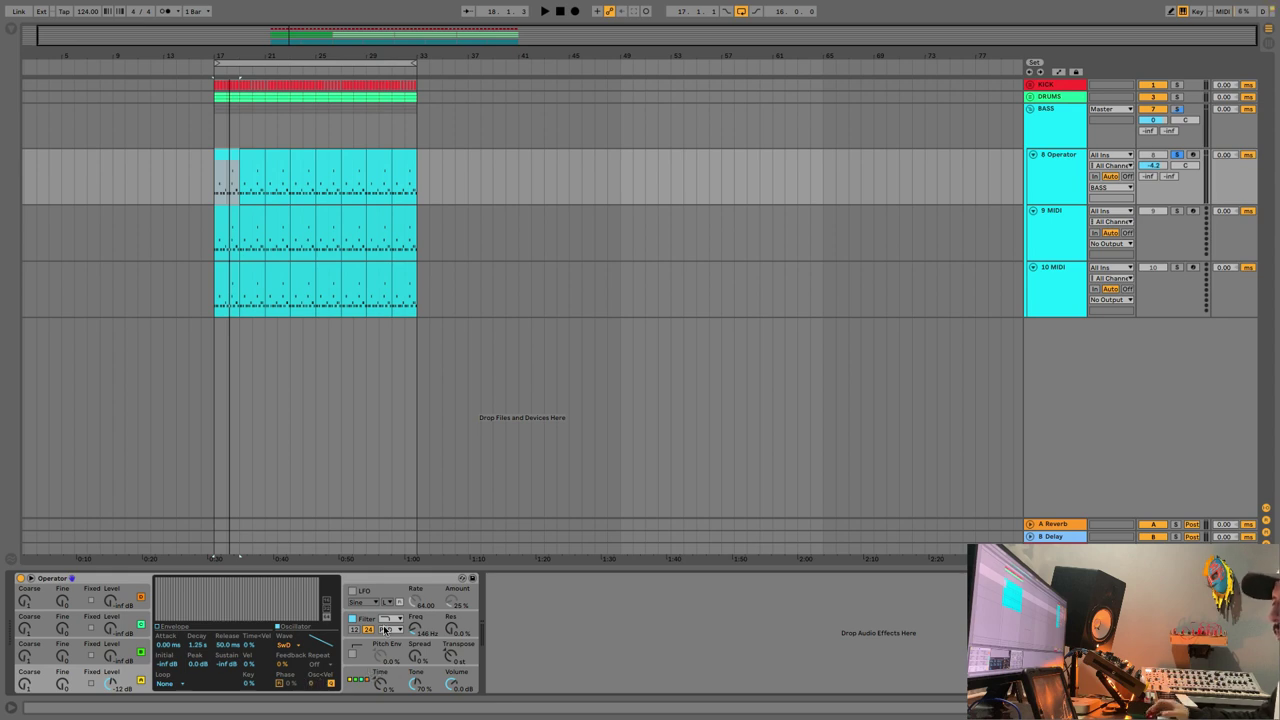
Add an EQ Eight audio effect after Operator on the first bass track.
click(12, 31)
click(44, 167)
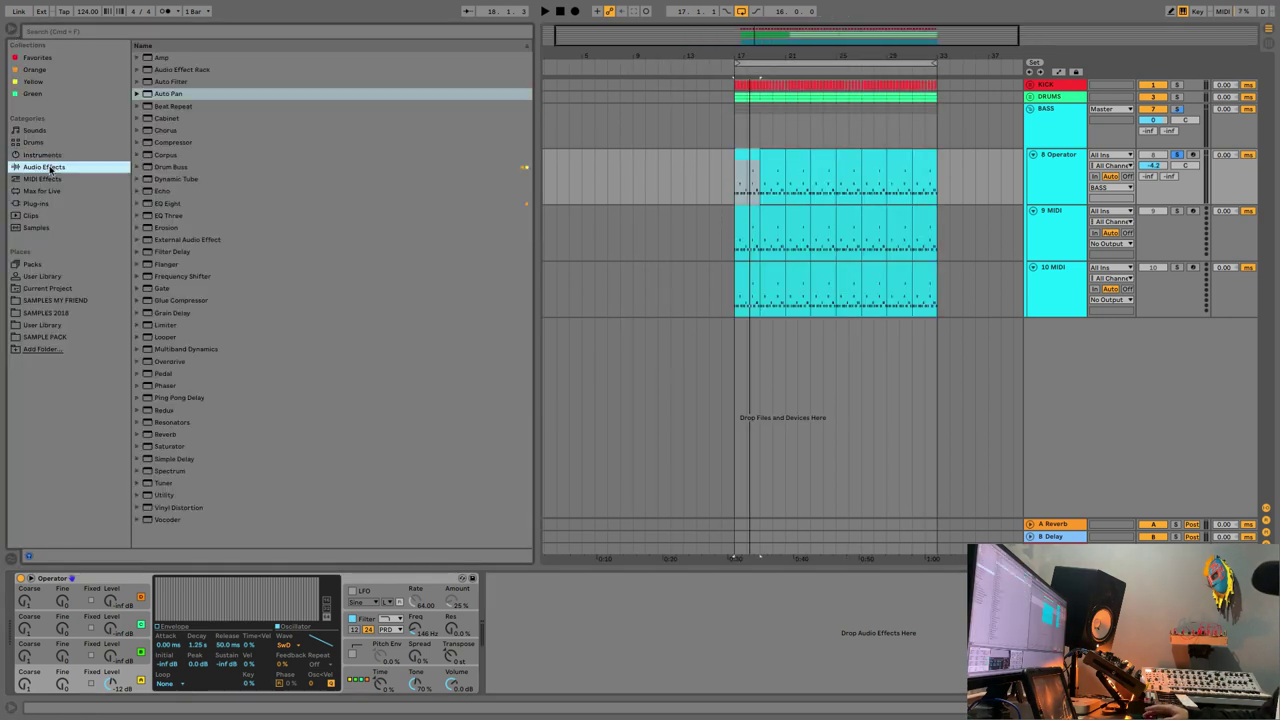
double_click(170, 204)
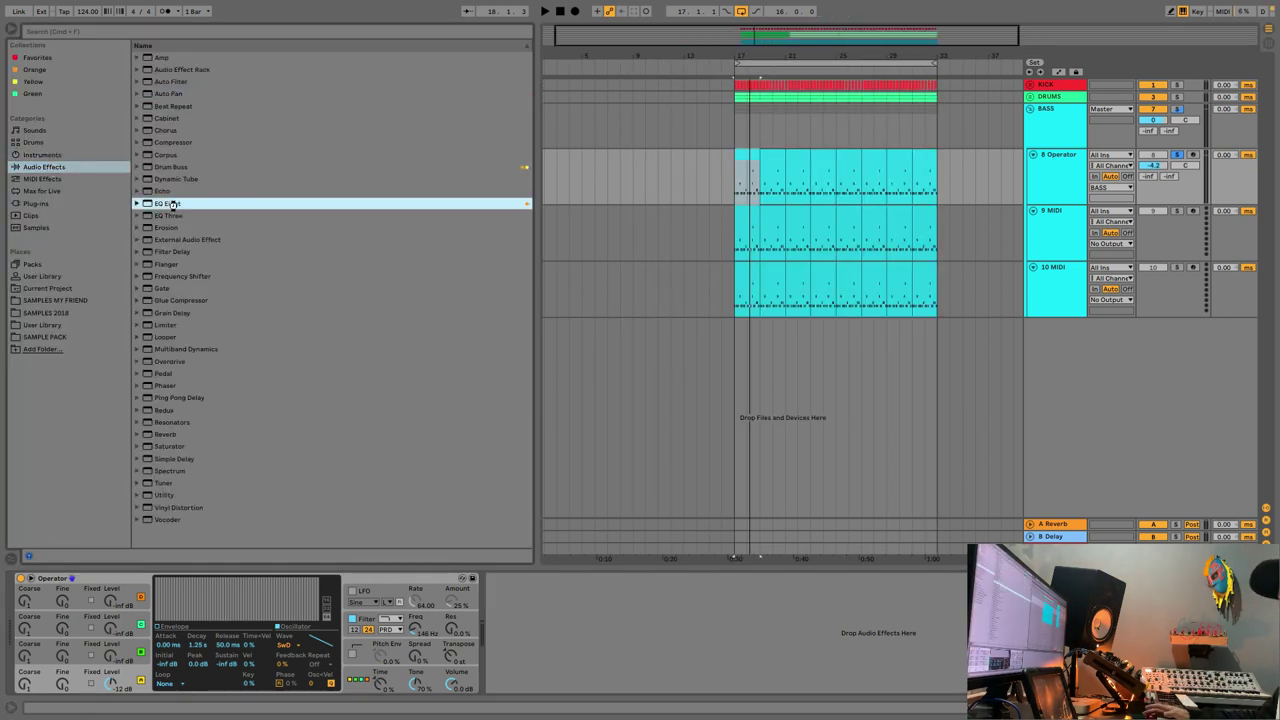
click(12, 31)
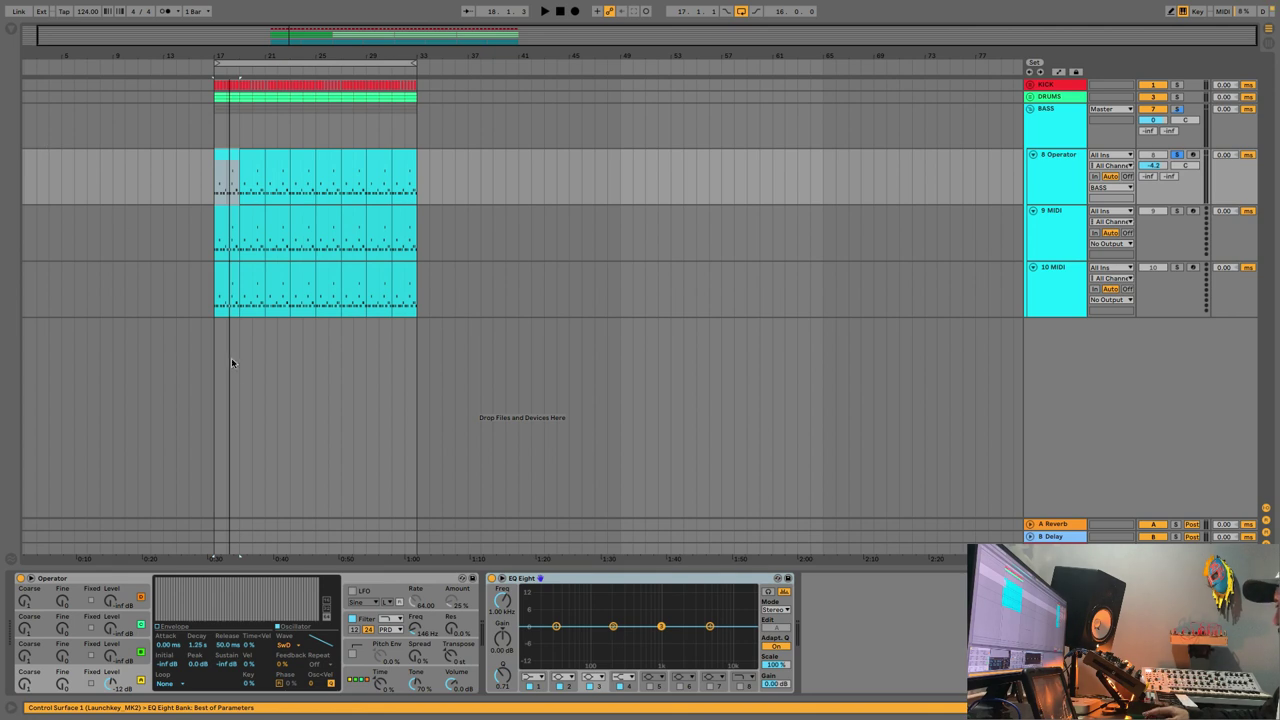
Set EQ Eight's band 1 to a low cut at 39.9 Hz and audition the bass.
click(543, 678)
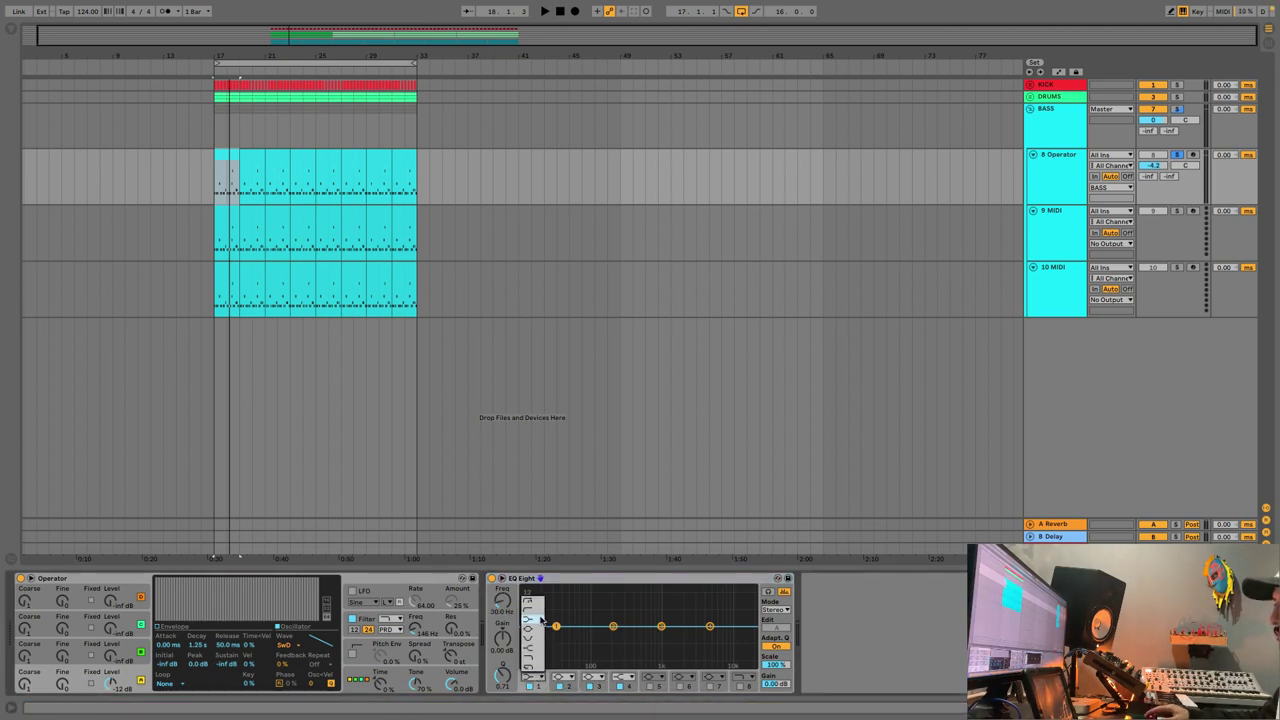
click(534, 615)
drag(497, 611, 497, 600)
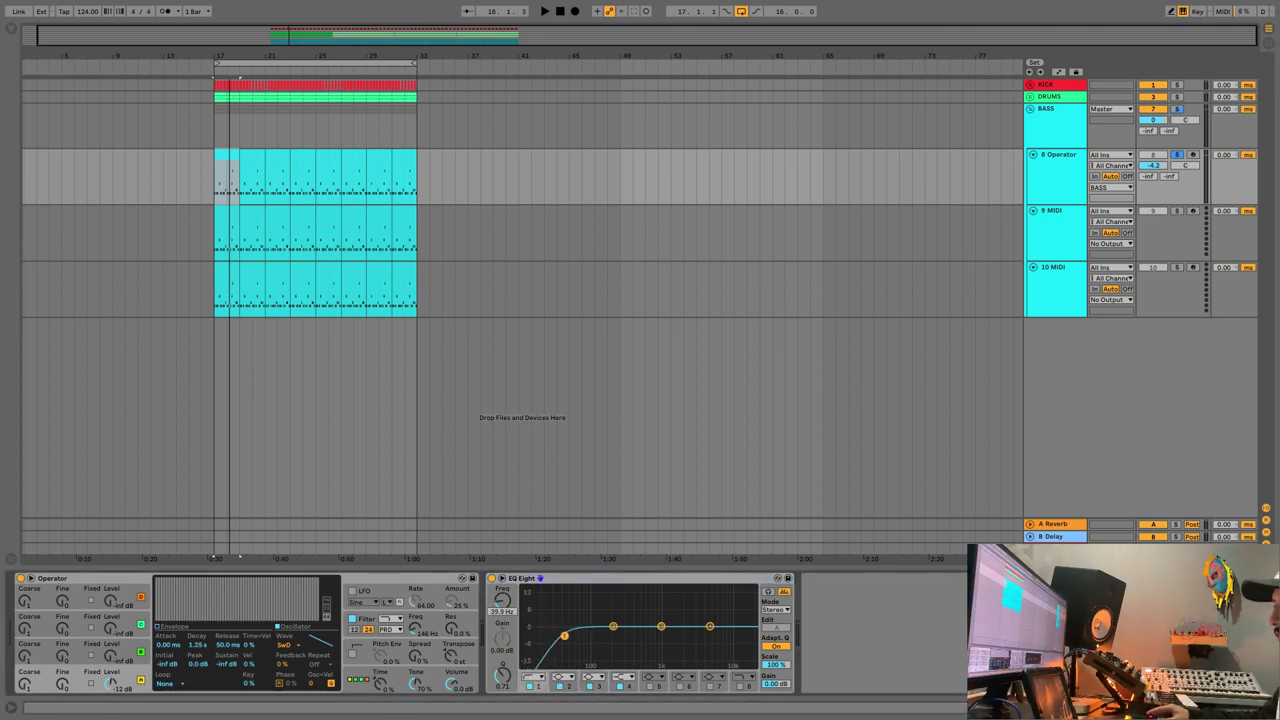
key(space)
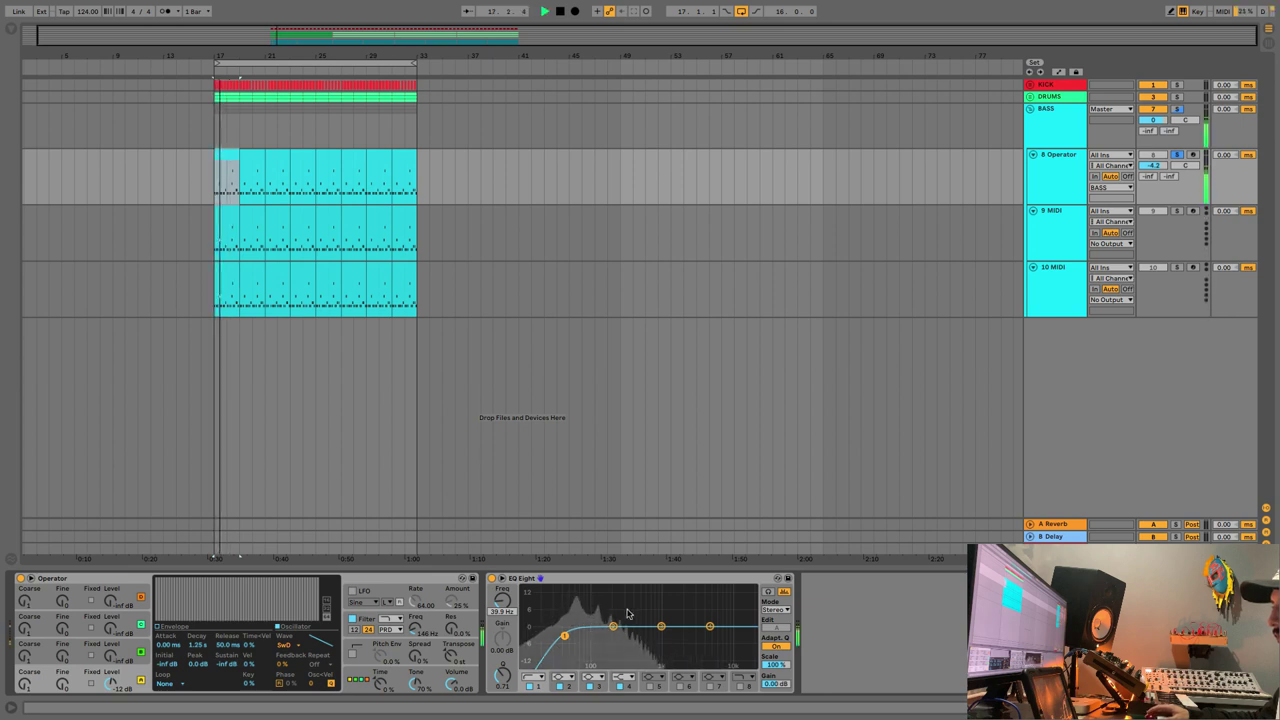
key(space)
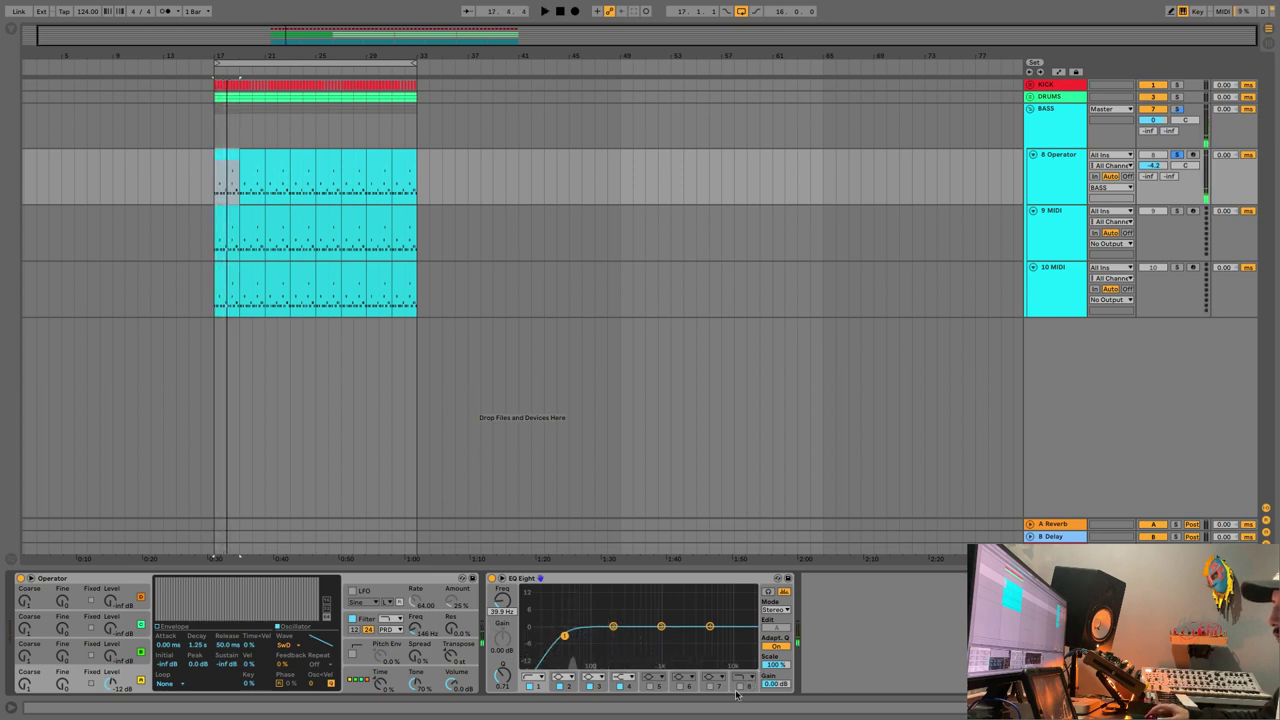
Enable EQ Eight's band 8 high cut, lower its frequency to 84.8 Hz and audition the bass.
click(740, 689)
drag(503, 606, 503, 654)
key(space)
key(space)
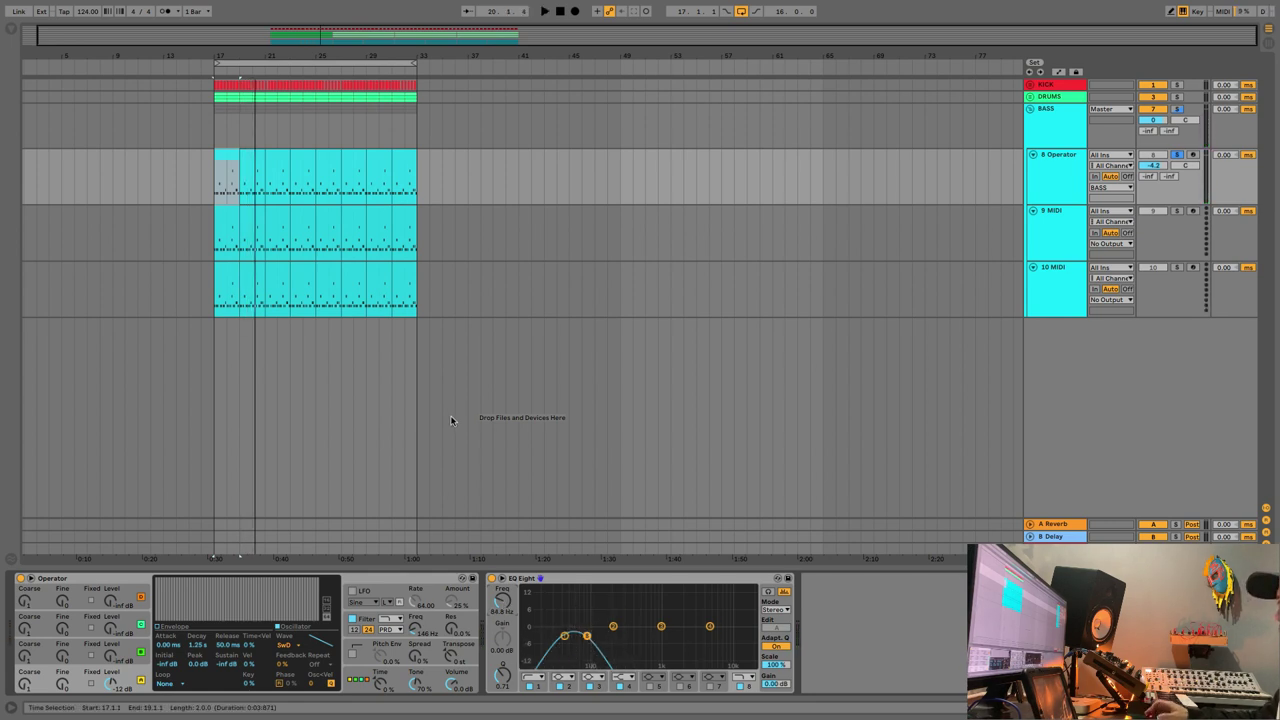
Add Drum Buss after EQ Eight and set its dry/wet to 35% while auditioning the bass.
click(9, 30)
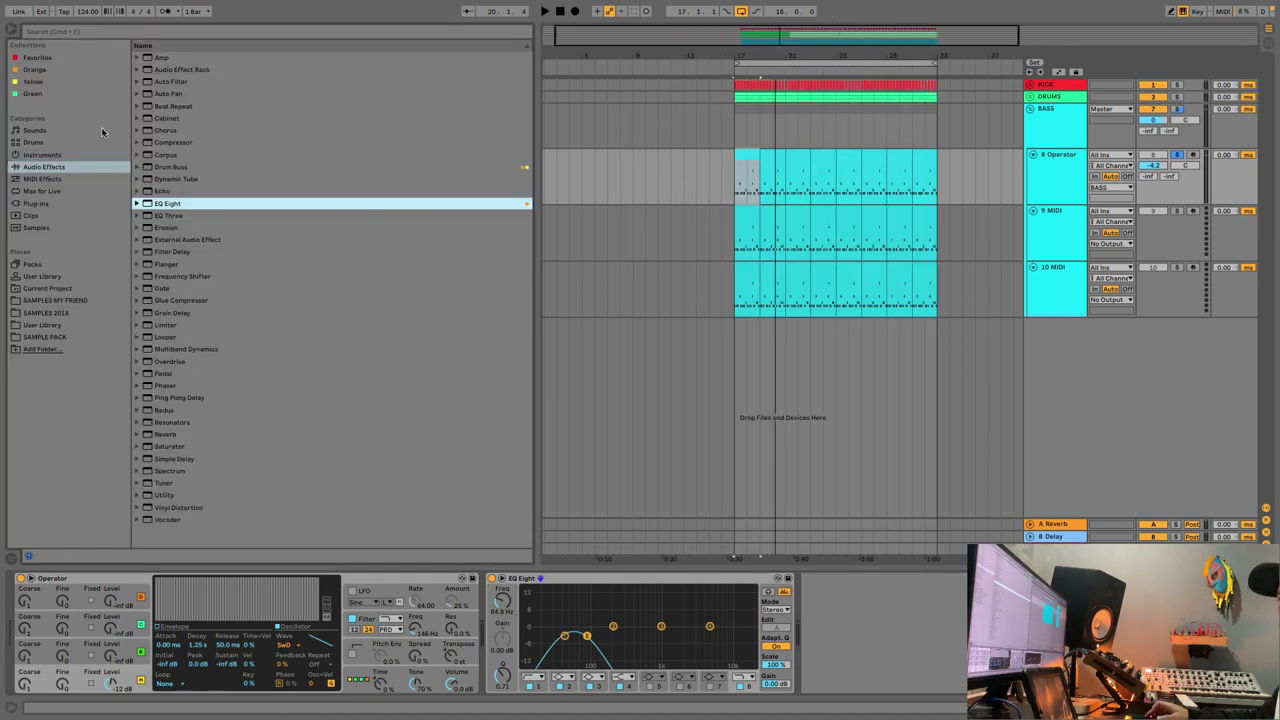
double_click(172, 169)
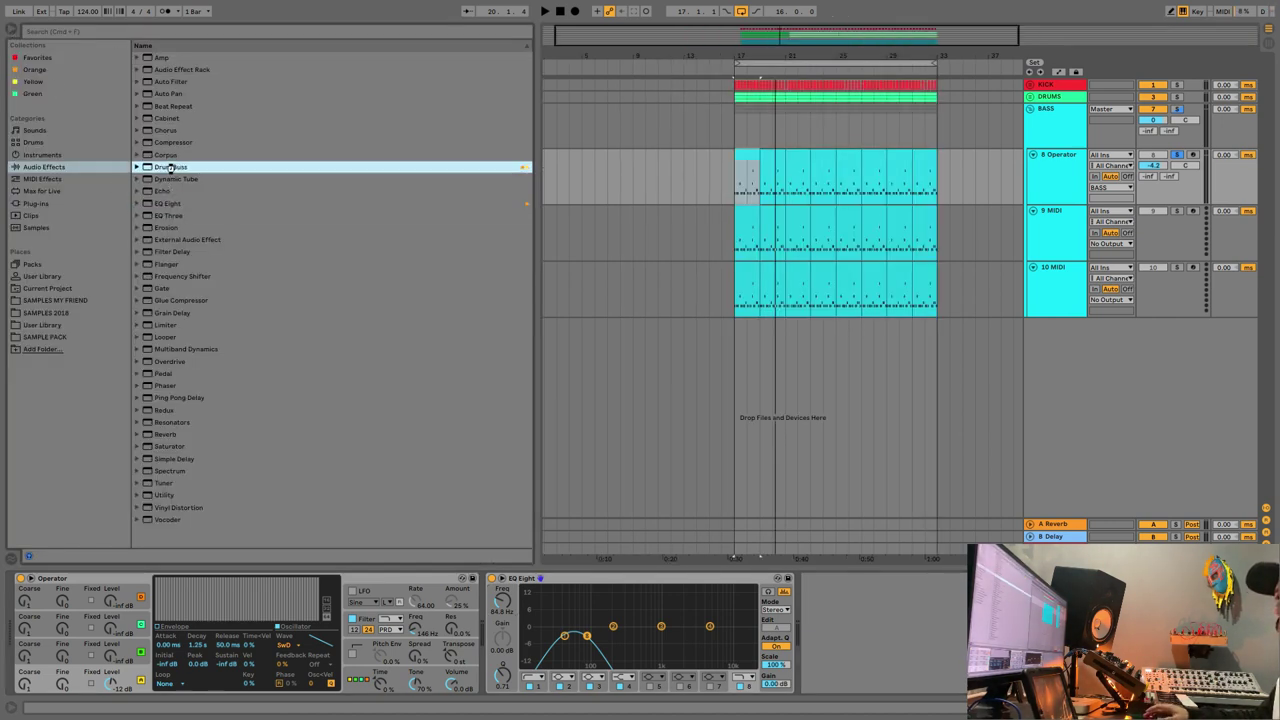
click(11, 28)
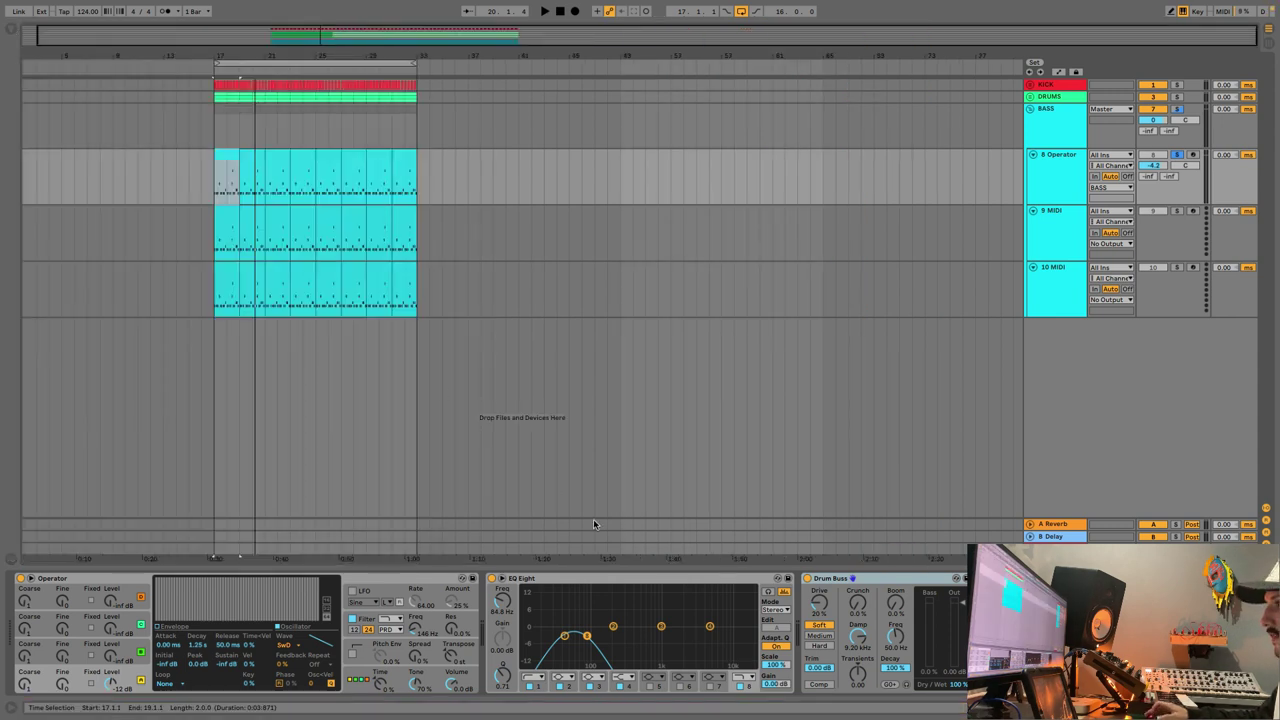
drag(957, 684, 957, 704)
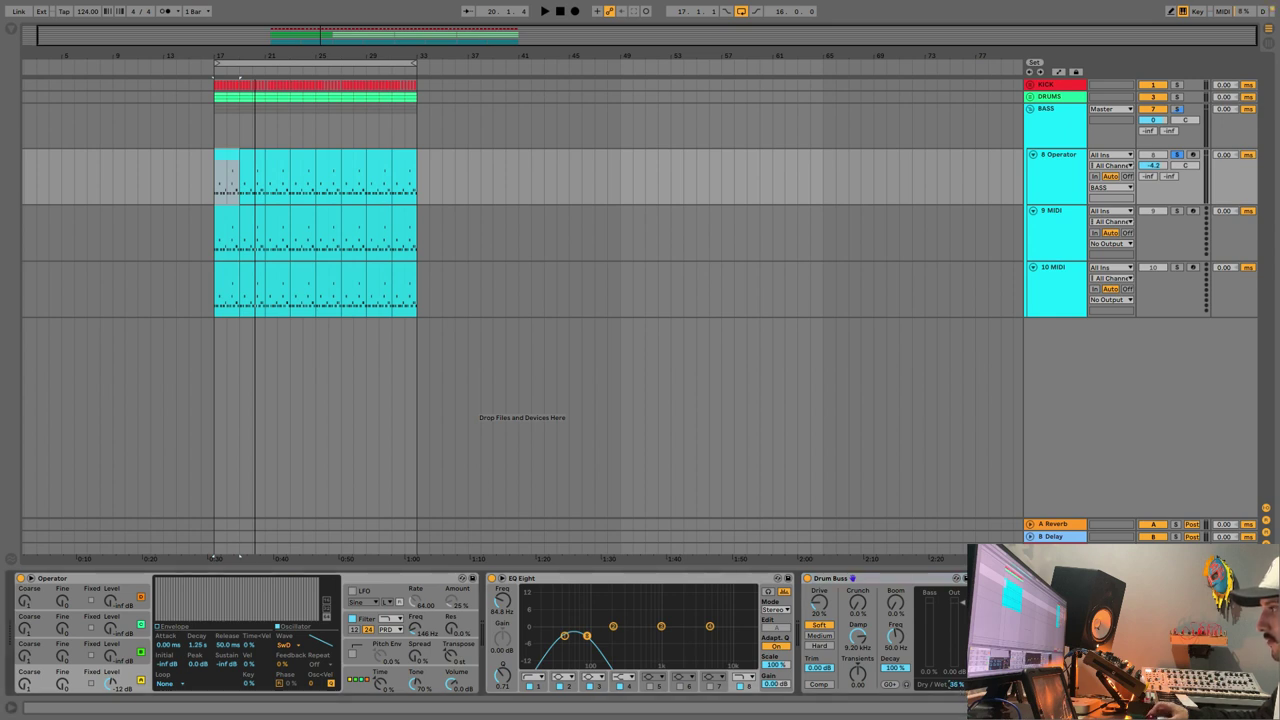
key(space)
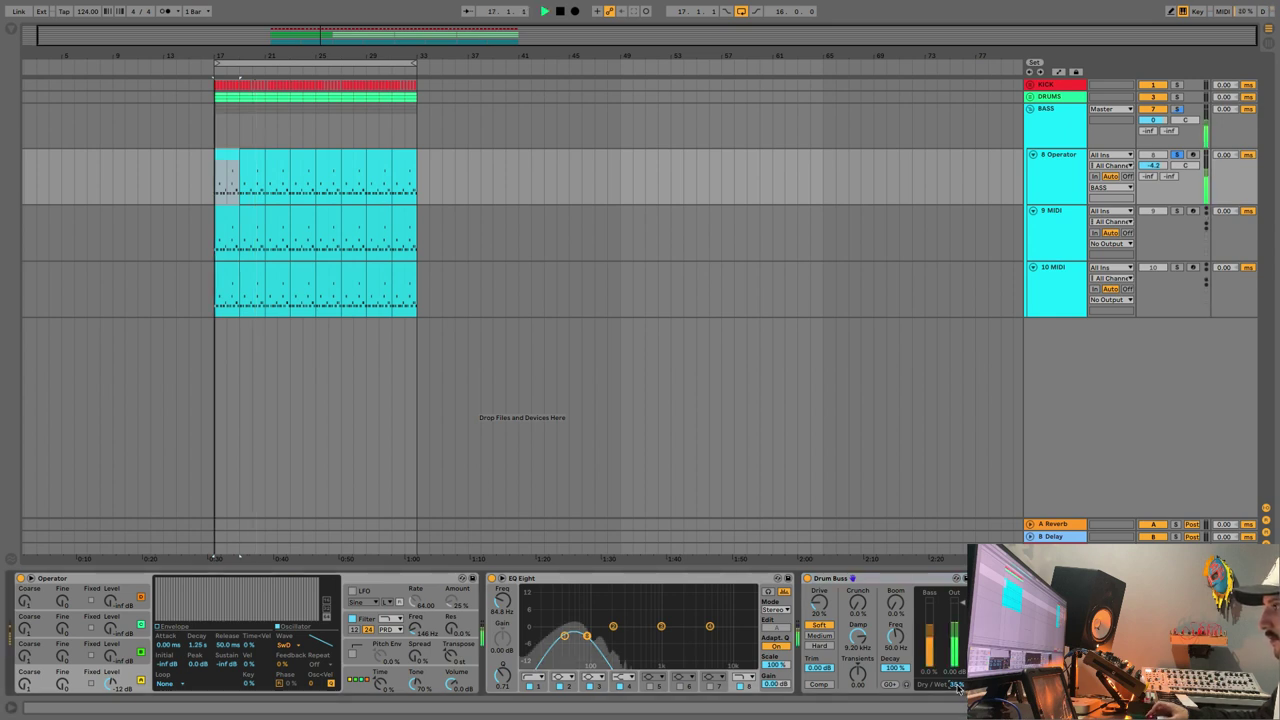
key(space)
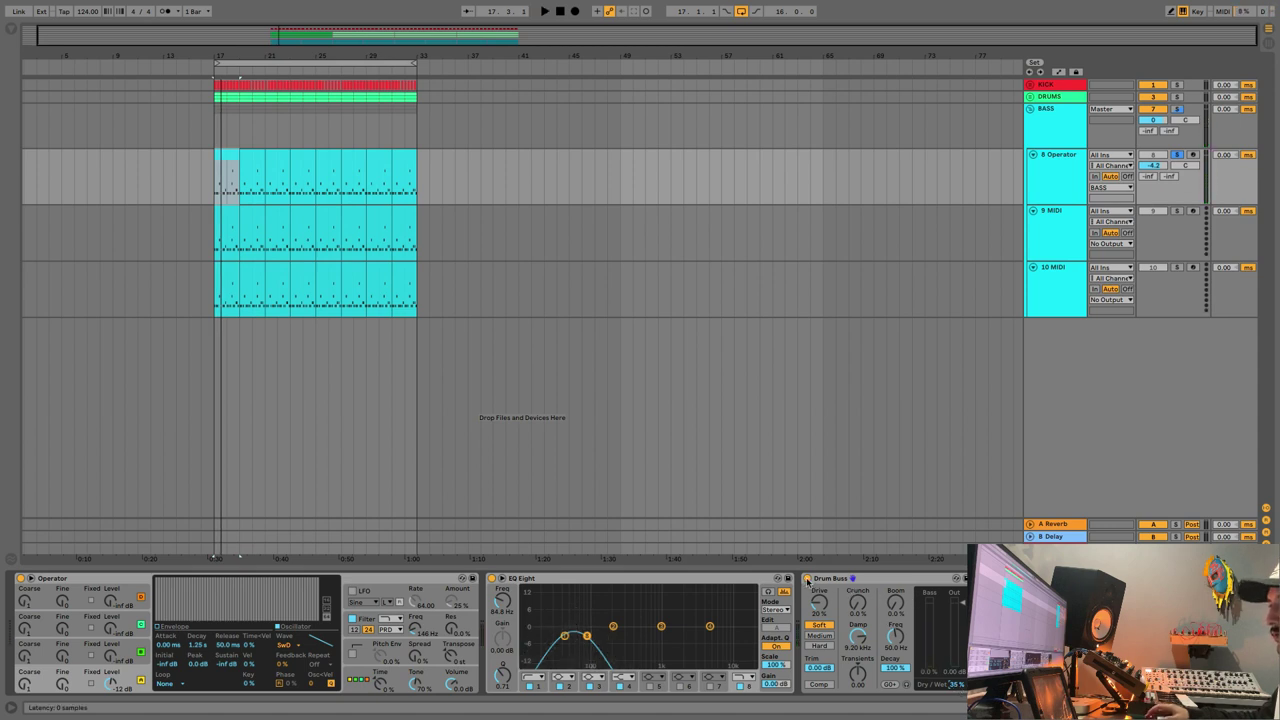
Compare the bass with Drum Buss bypassed and active during playback.
key(space)
click(808, 580)
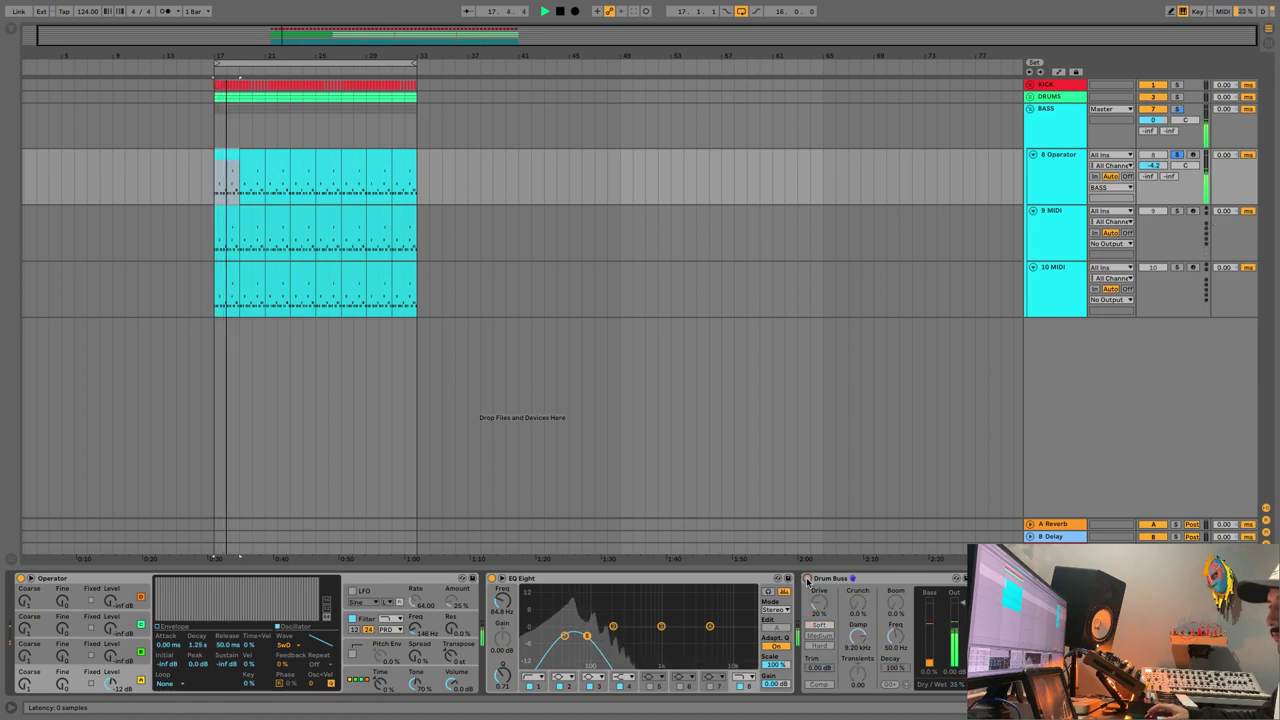
click(808, 580)
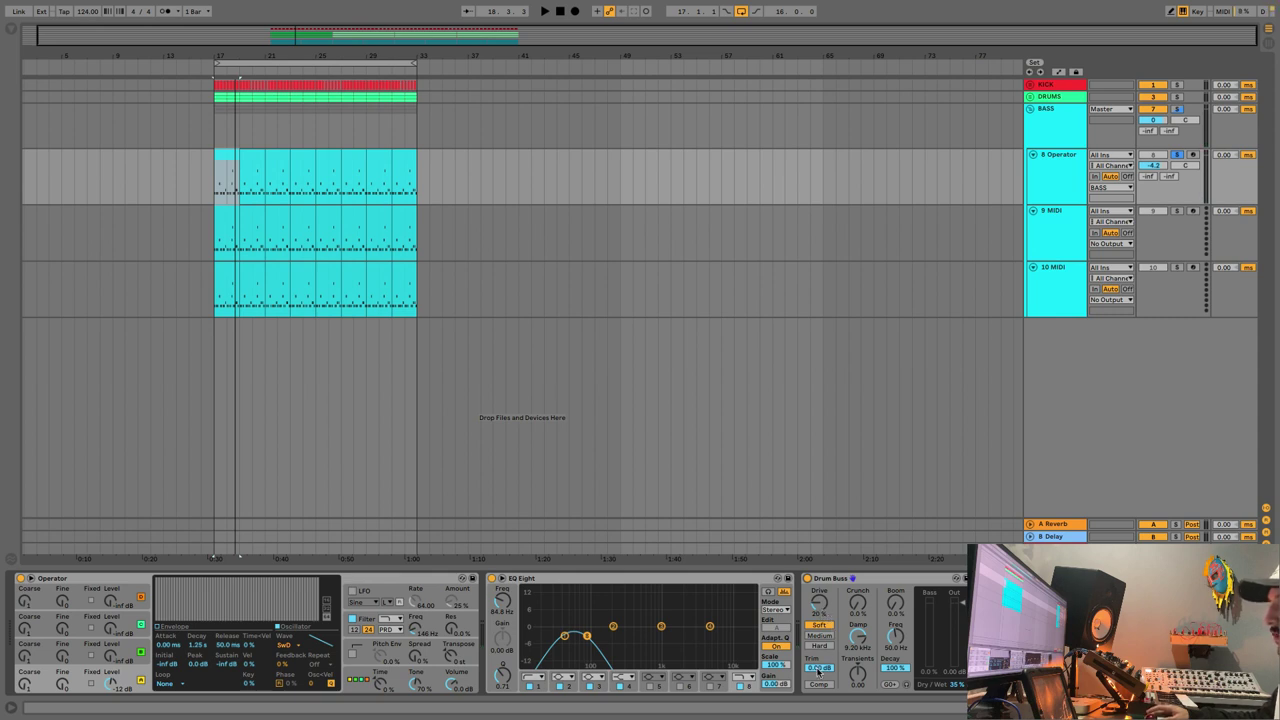
Set Drum Buss to -3.12 dB trim, 20.0 kHz damp, 6.2% crunch and 25% boom, auditioning the bass.
drag(825, 670, 825, 684)
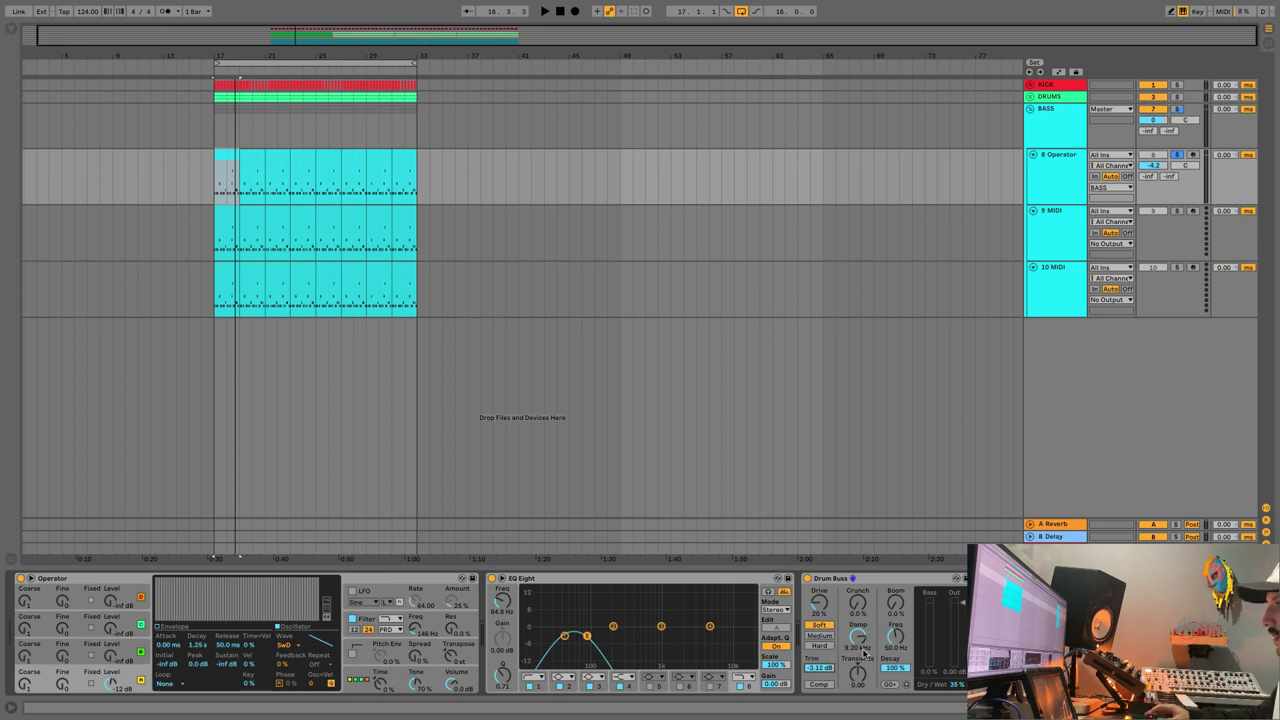
drag(864, 645, 864, 615)
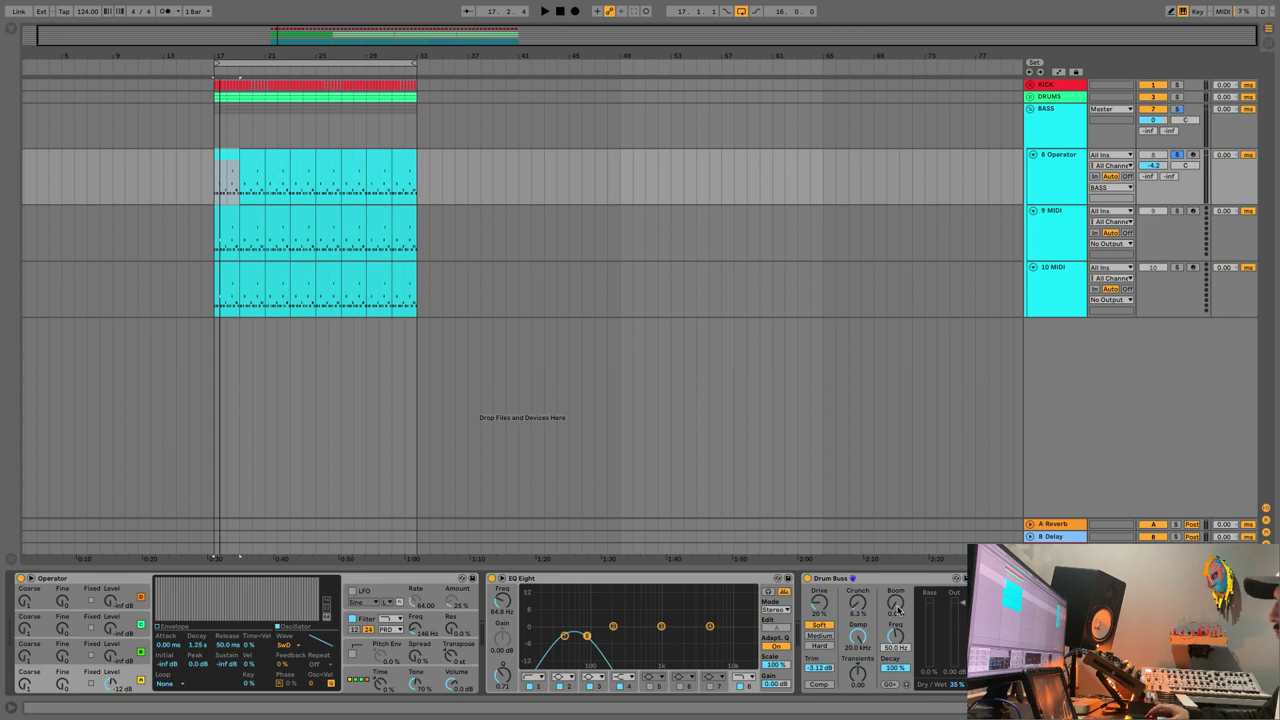
key(space)
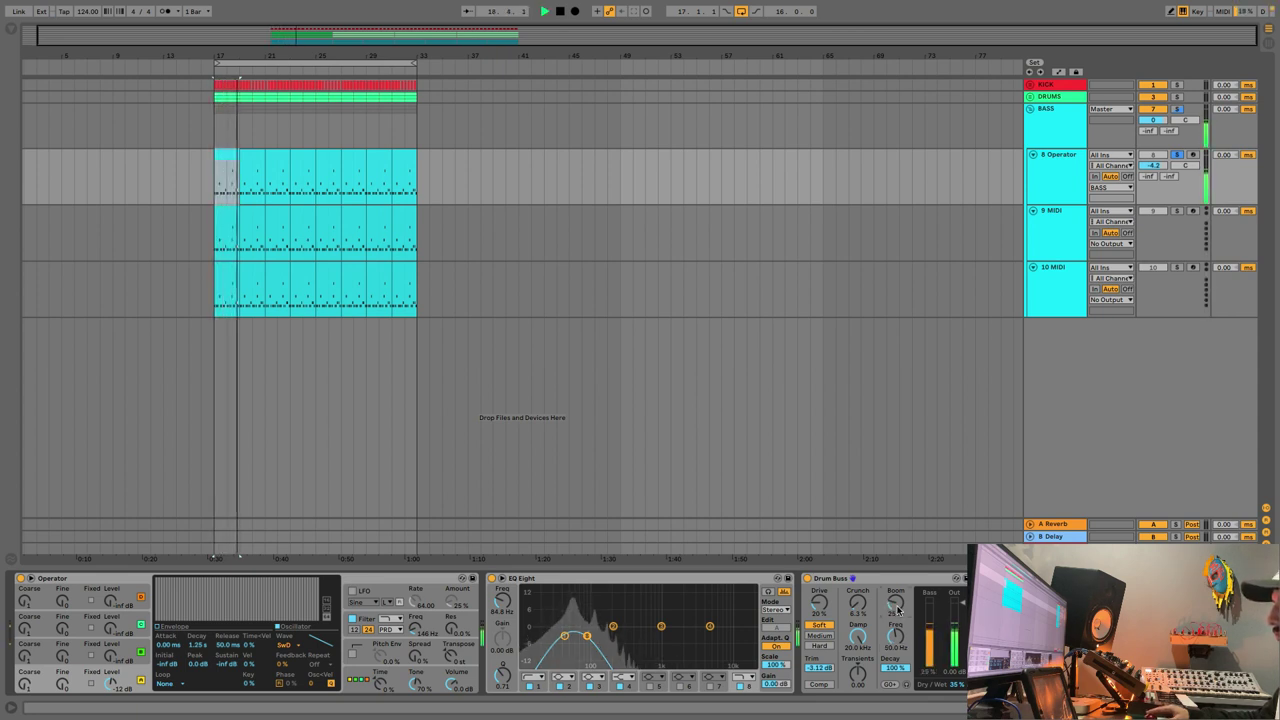
key(space)
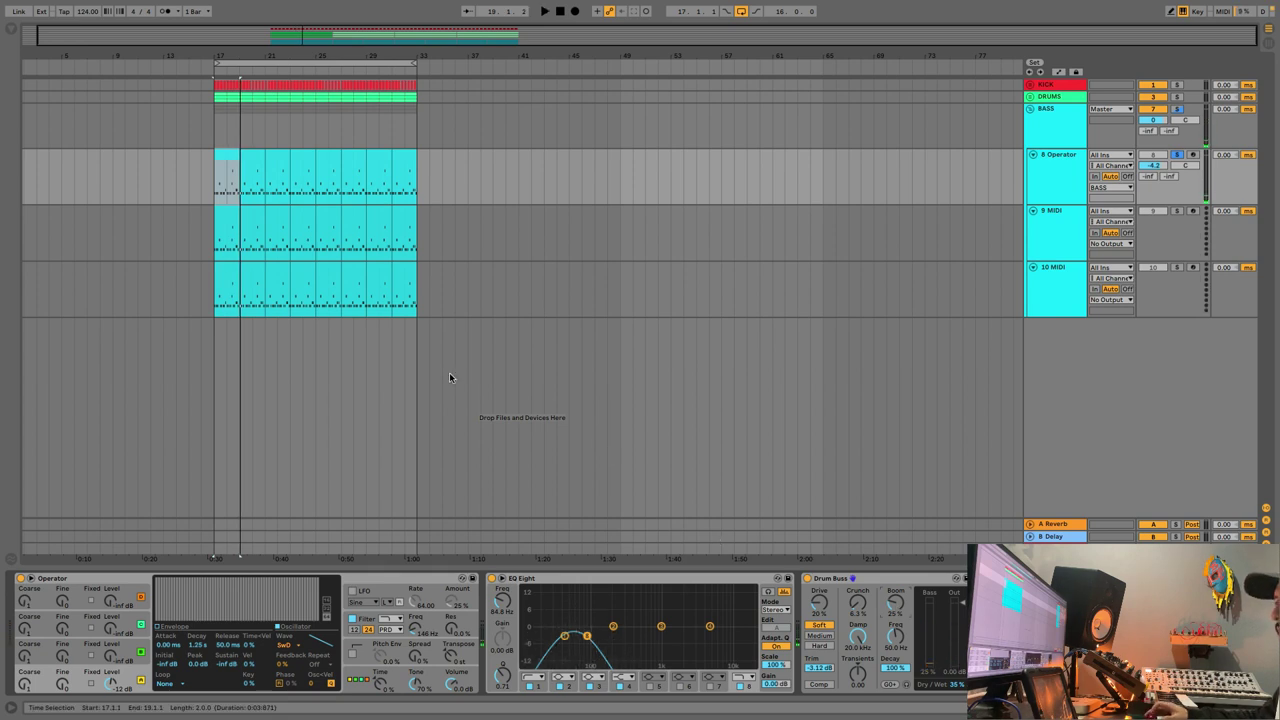
Load the Xfer Records LFOTool Audio Unit onto the first bass track after Drum Buss.
click(12, 31)
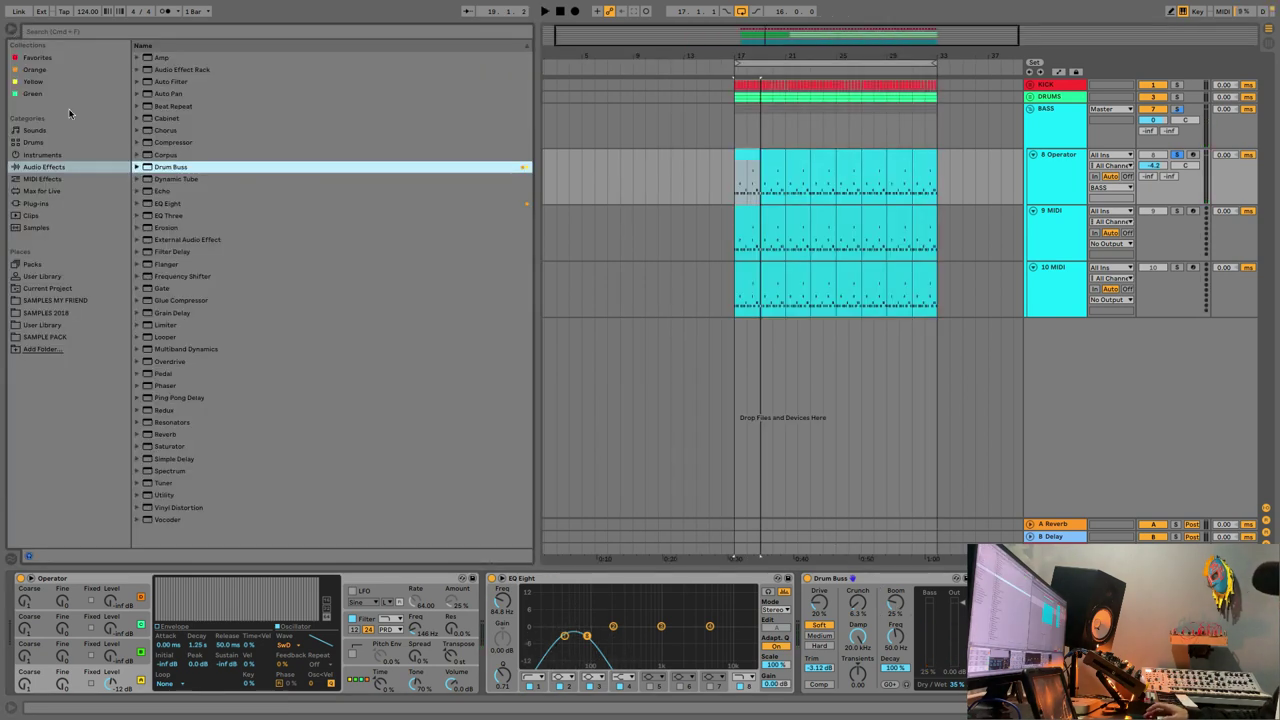
click(28, 205)
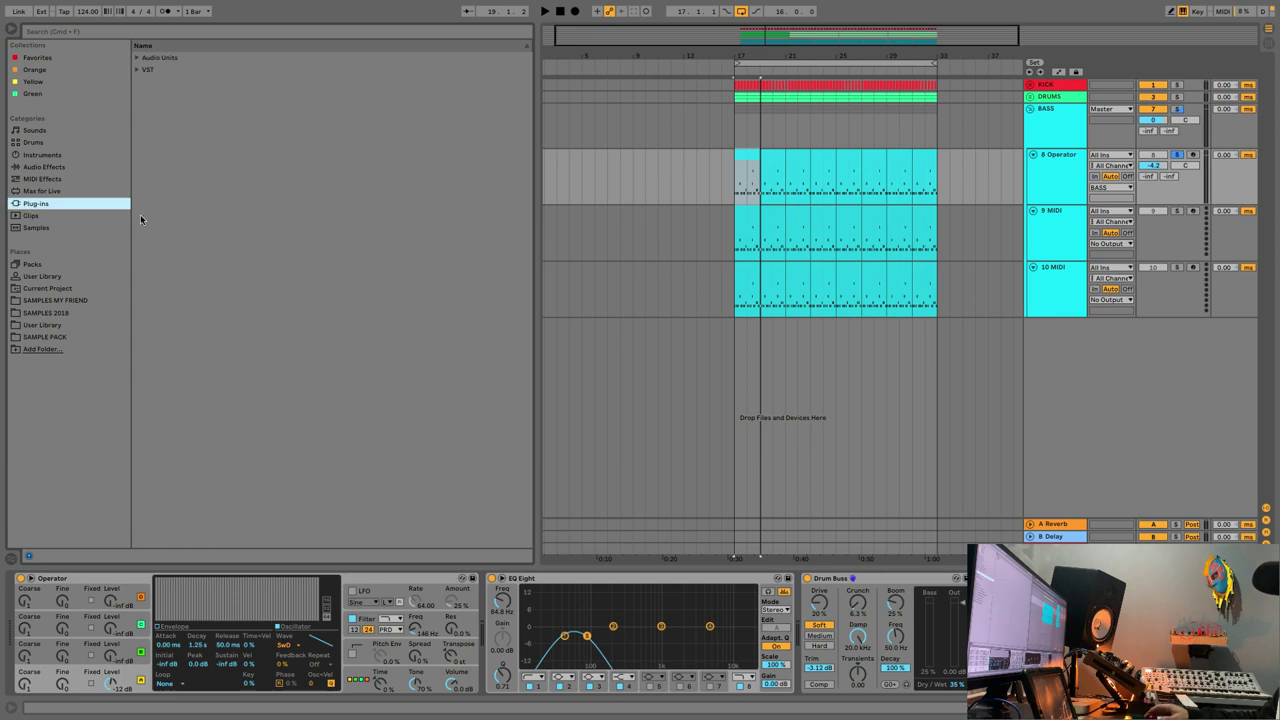
click(137, 58)
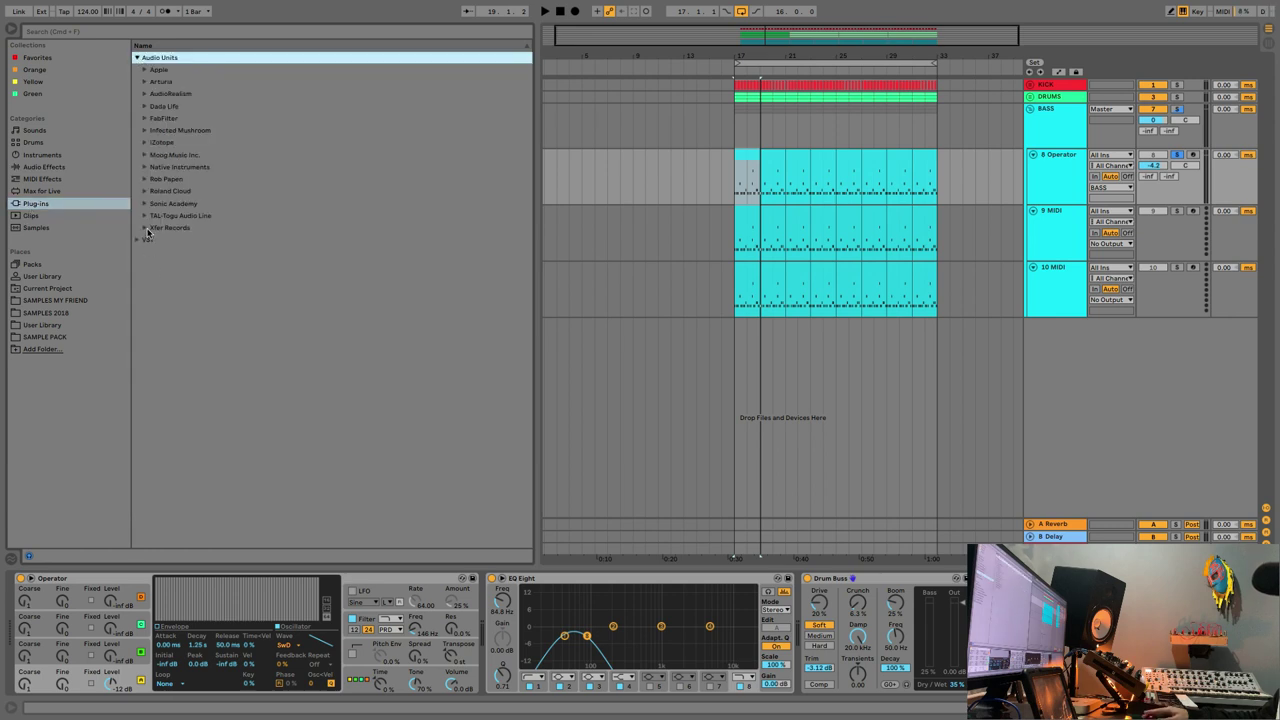
click(145, 228)
click(180, 253)
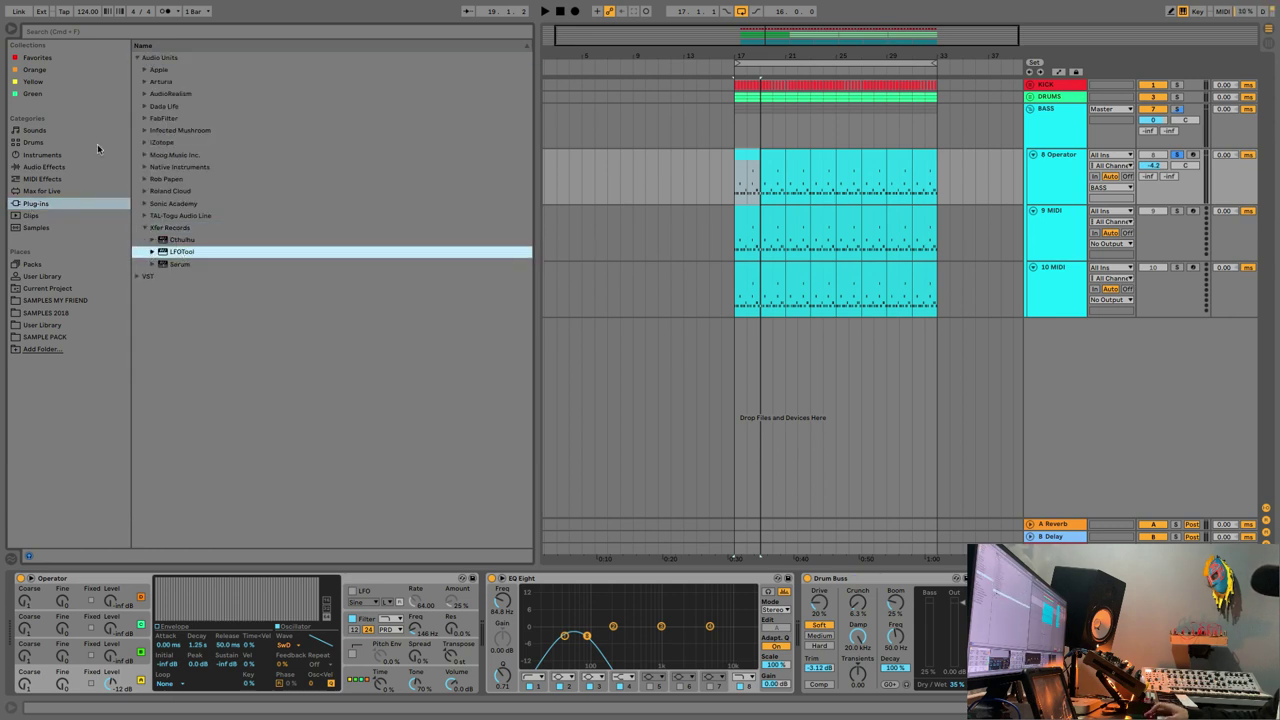
click(12, 27)
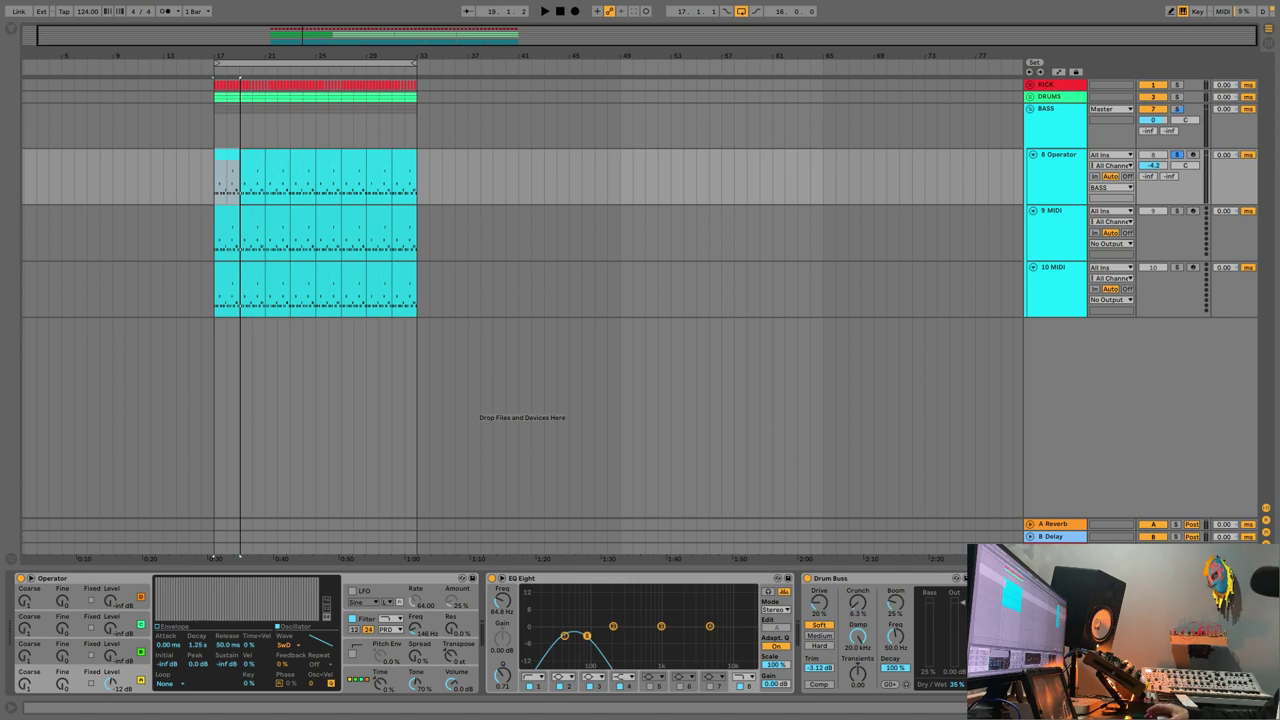
Reshape LFOTool's first volume curve with an earlier middle point and a lower start point, and audition the pumping bass.
drag(551, 124, 731, 188)
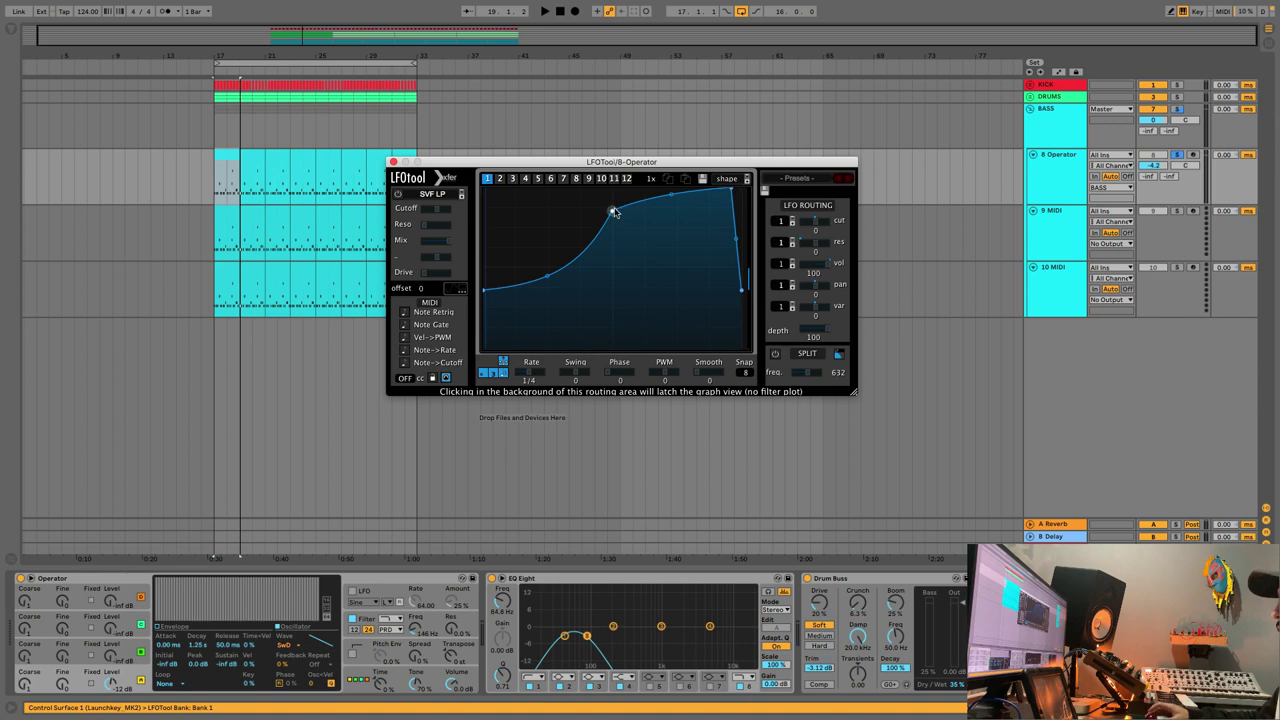
drag(612, 211, 589, 212)
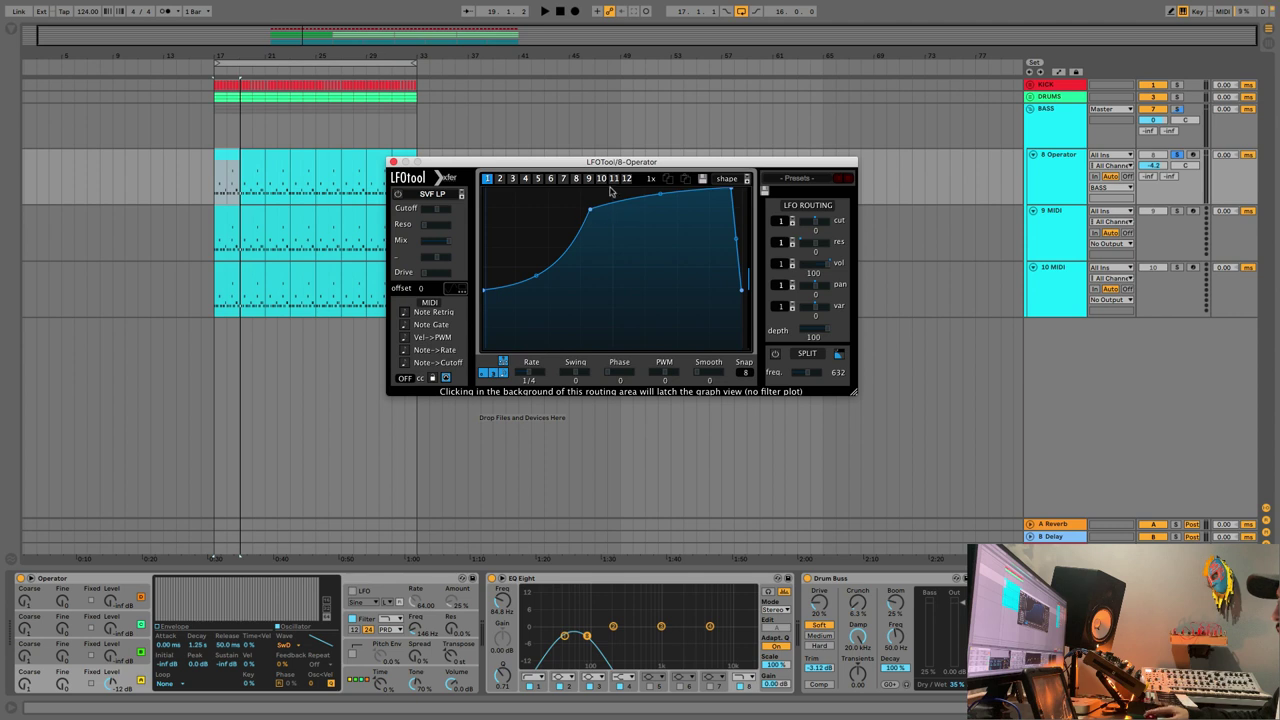
drag(591, 209, 586, 211)
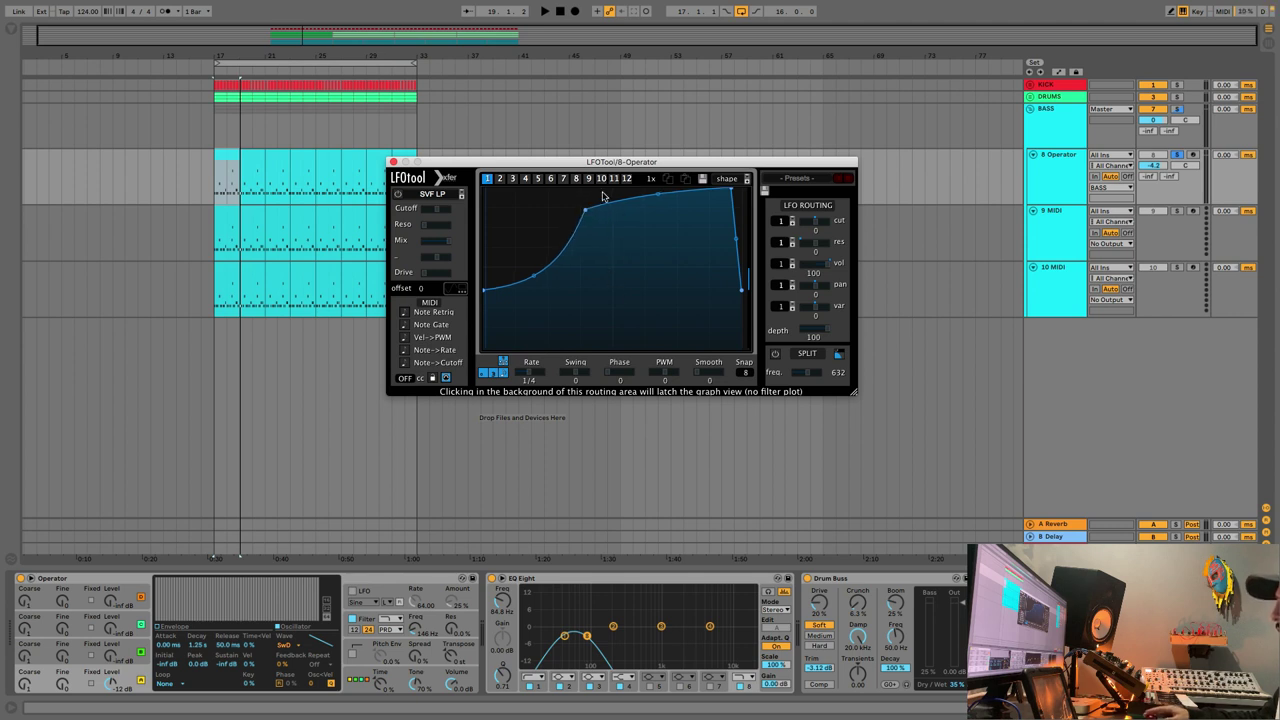
drag(485, 290, 488, 330)
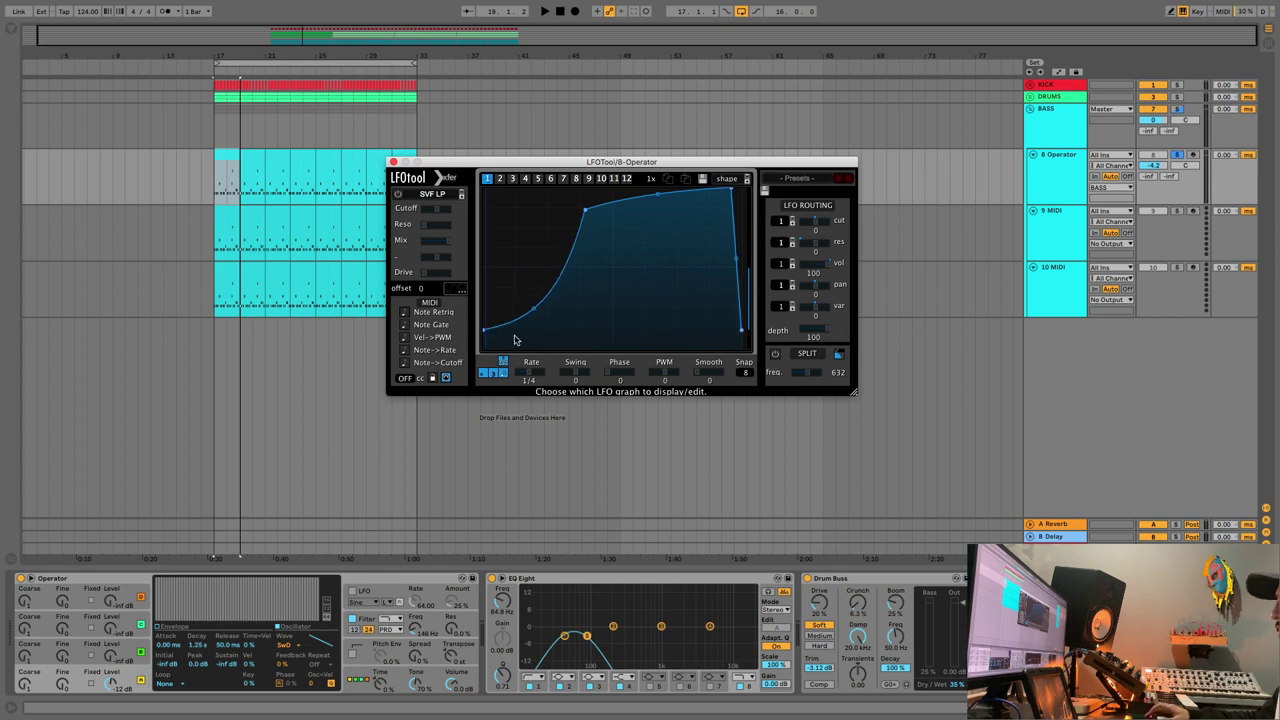
key(space)
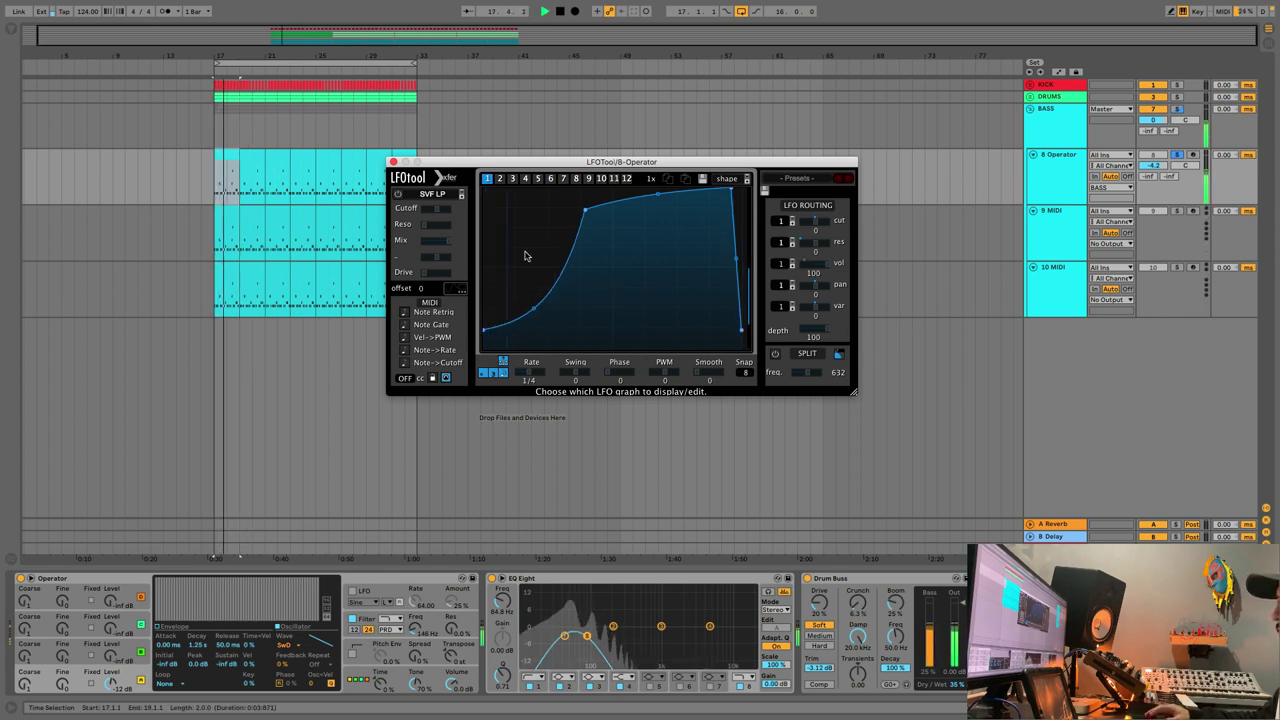
key(space)
click(393, 161)
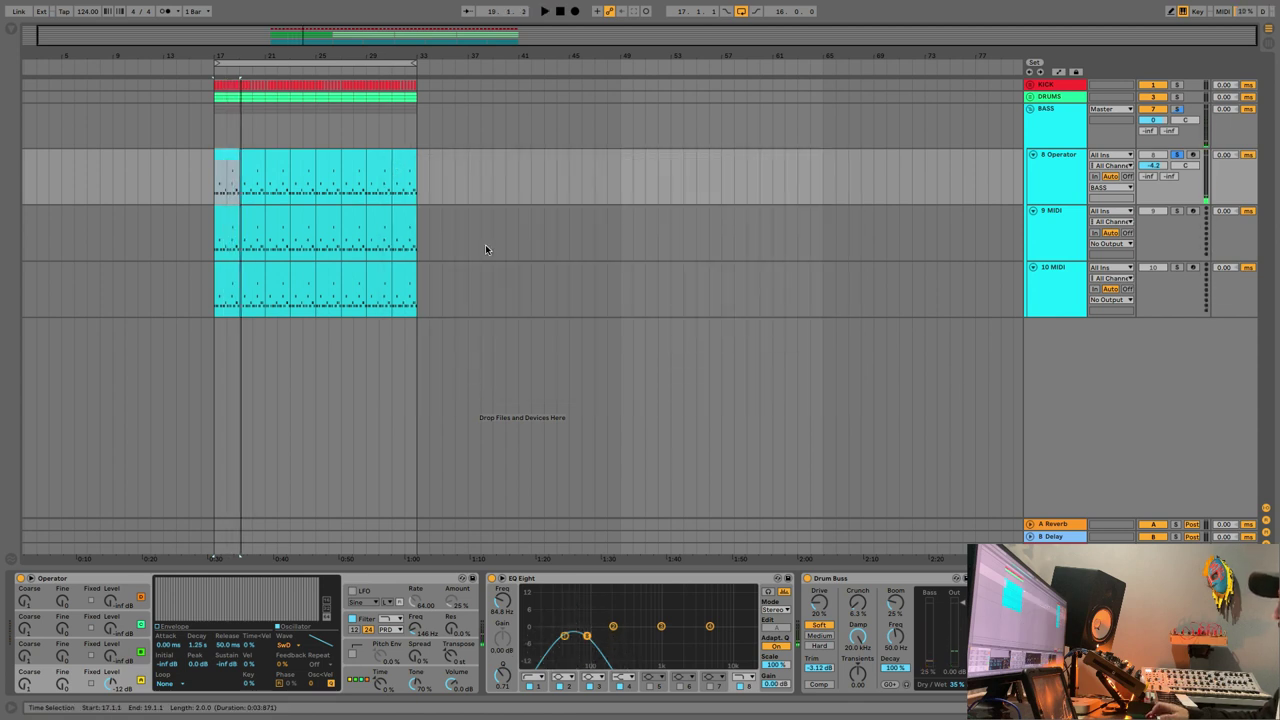
Copy the first bass track's whole device chain, from Operator through LFOTool, onto the second MIDI track.
click(400, 580)
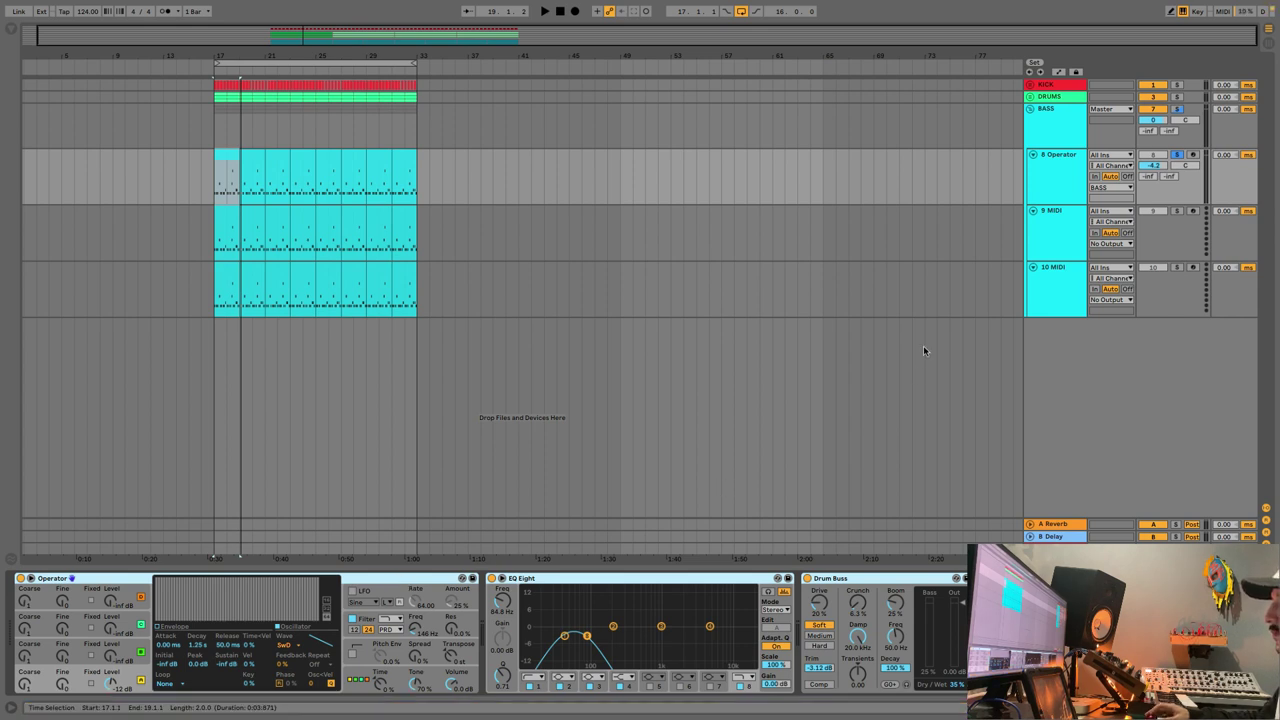
key(Down)
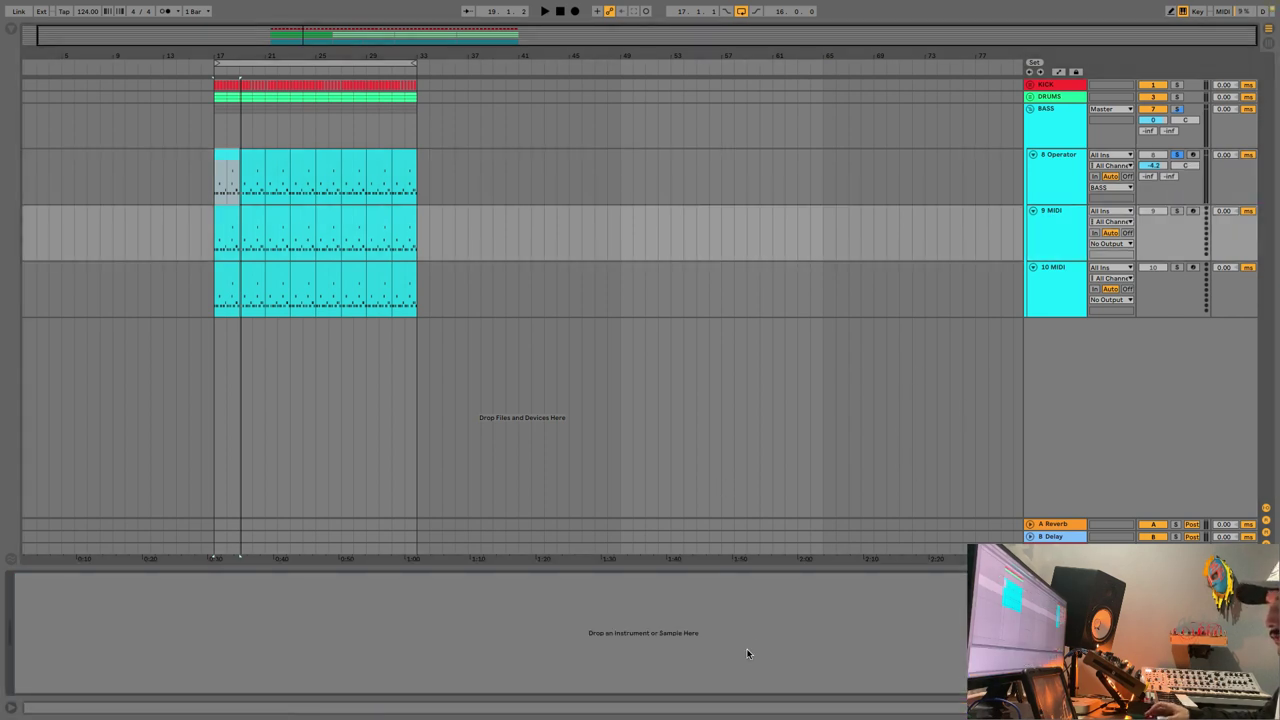
key(ctrl+v)
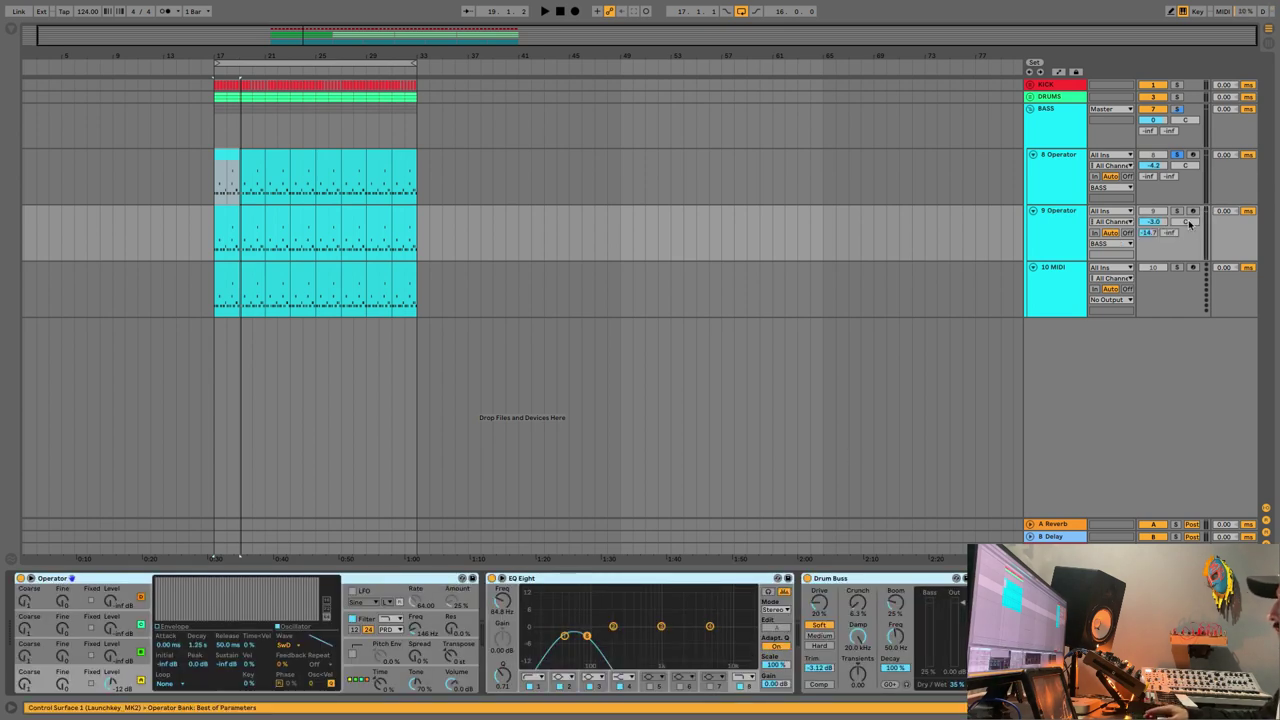
Reset the first bass track's volume to 0 dB and rename that track MAIN BASS.
click(1075, 176)
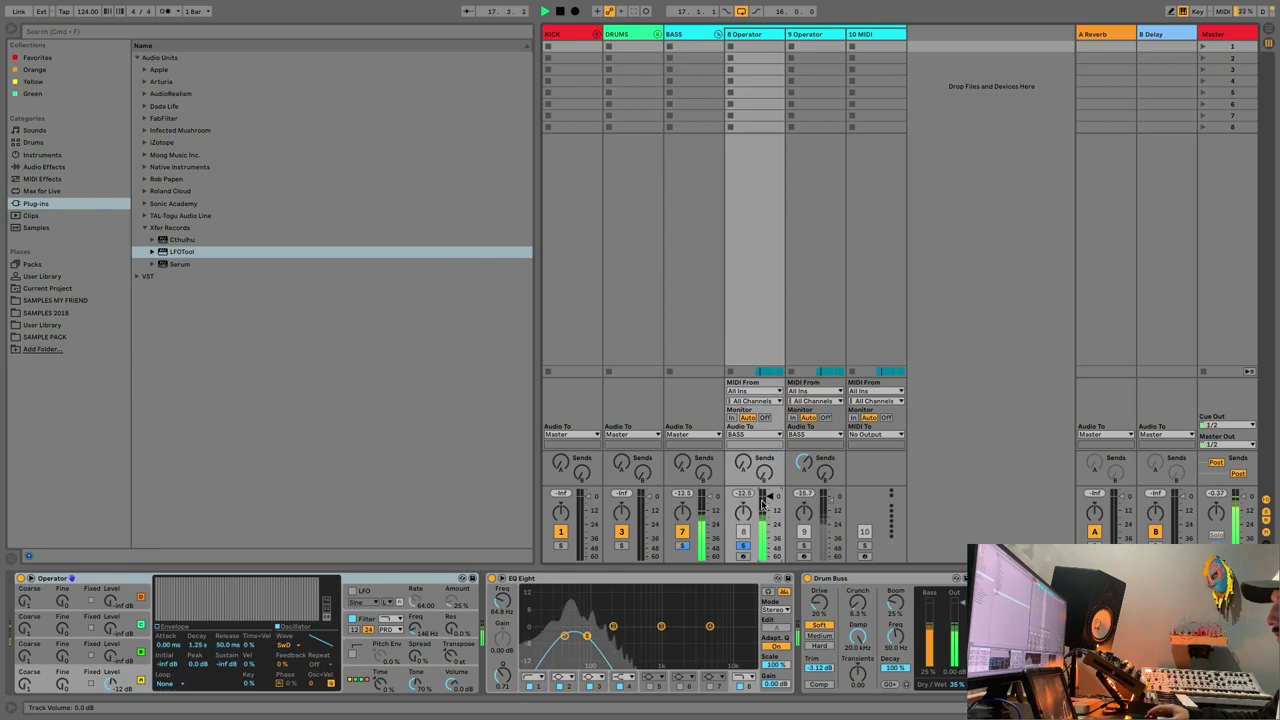
key(Tab)
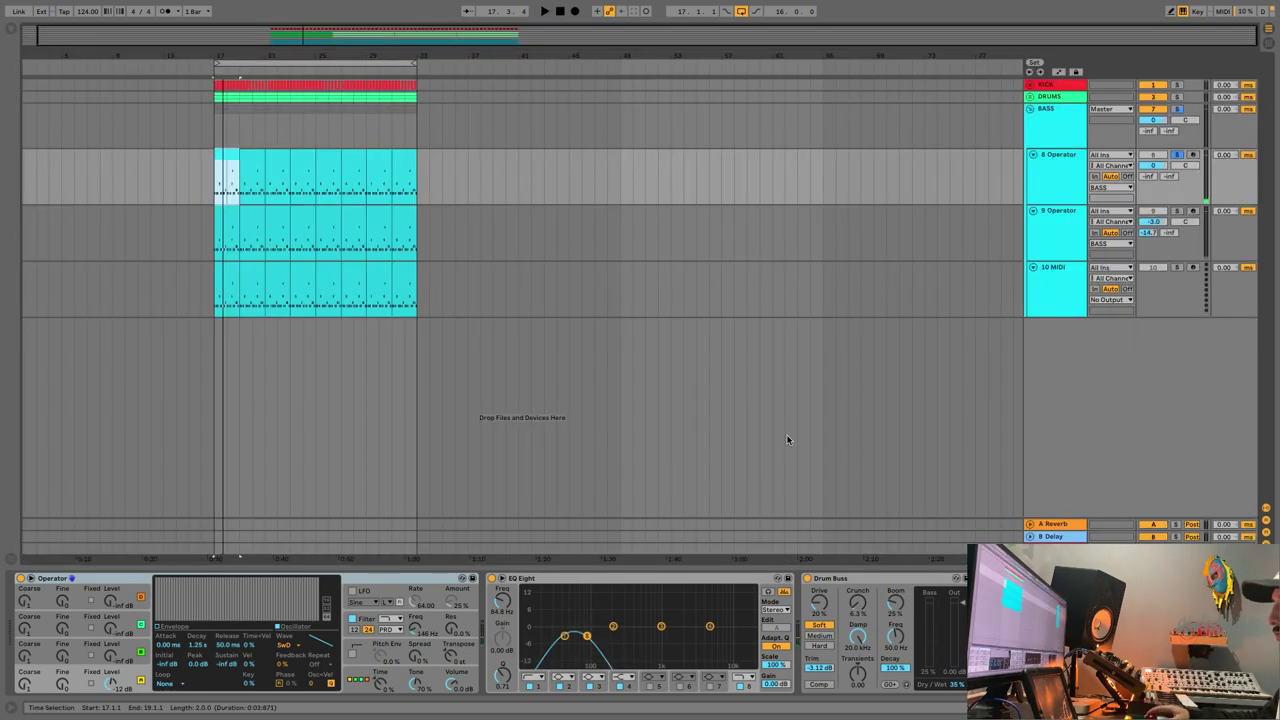
click(1059, 232)
click(1057, 178)
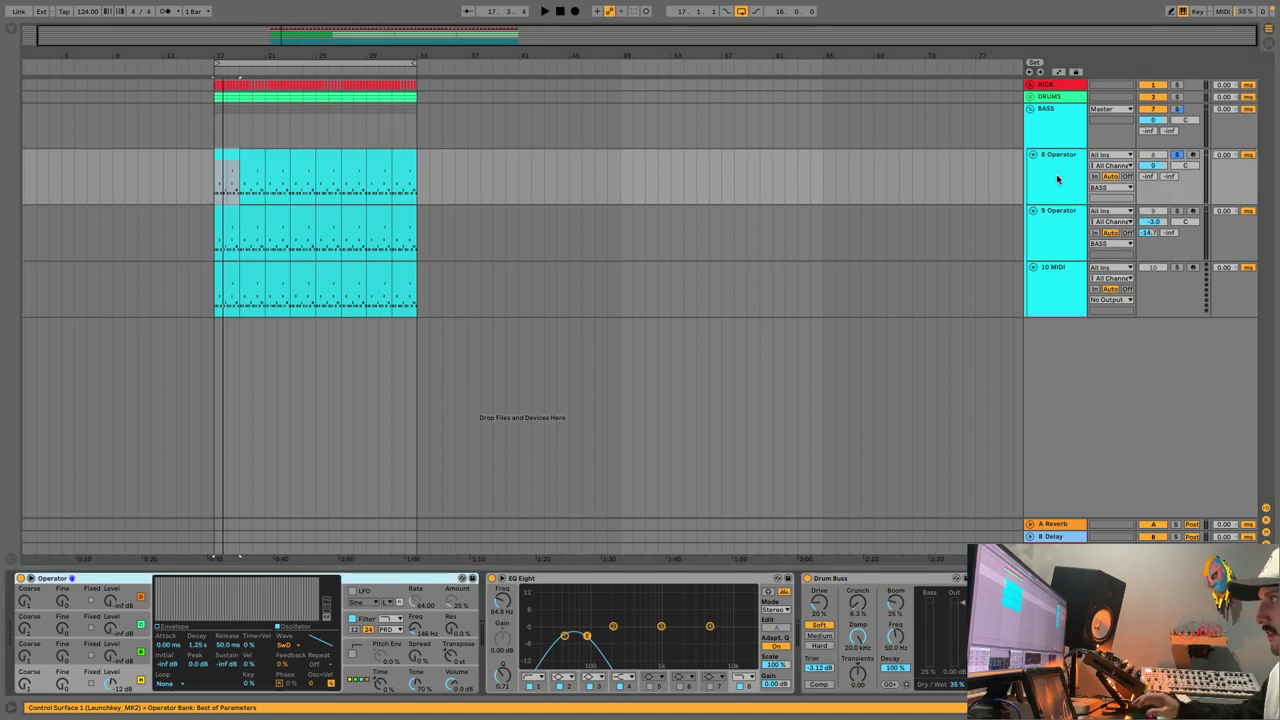
key(super+r)
text(MAI)
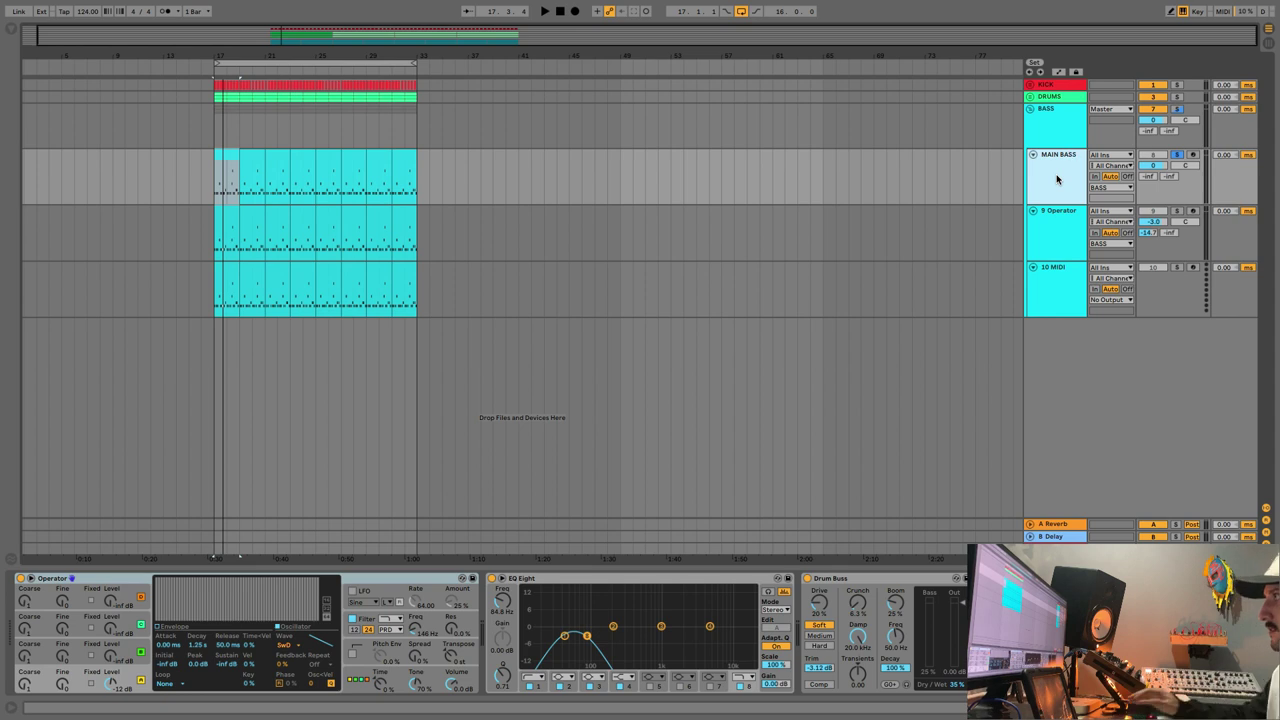
Rename the second bass track LAYER 1 and reset its volume to 0 dB and its Reverb send to -inf.
click(1058, 211)
key(super+r)
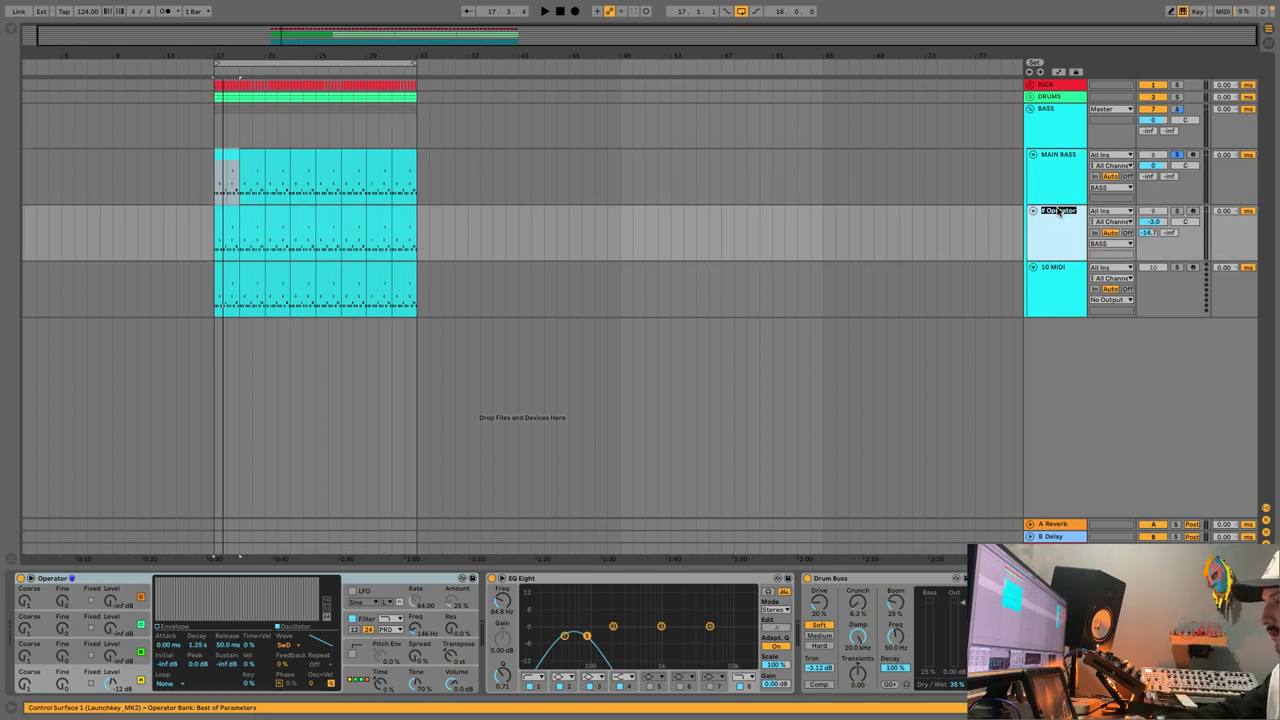
text(LAYER 1)
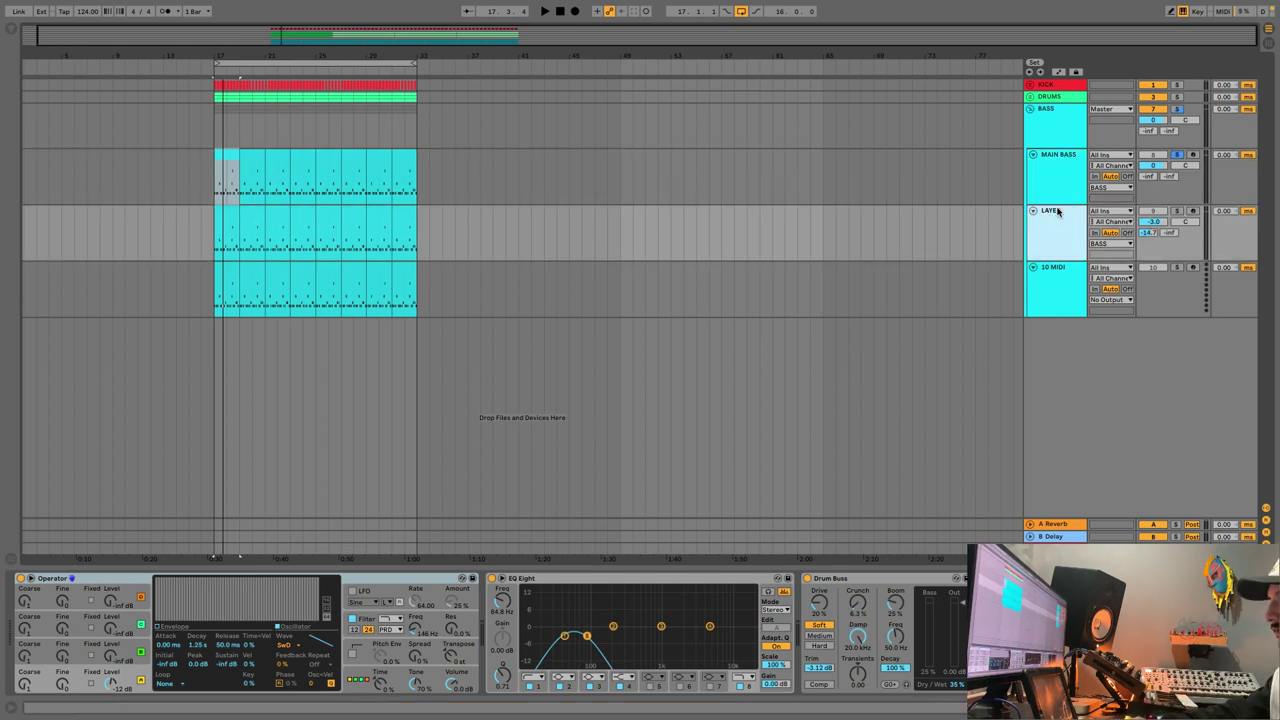
key(Return)
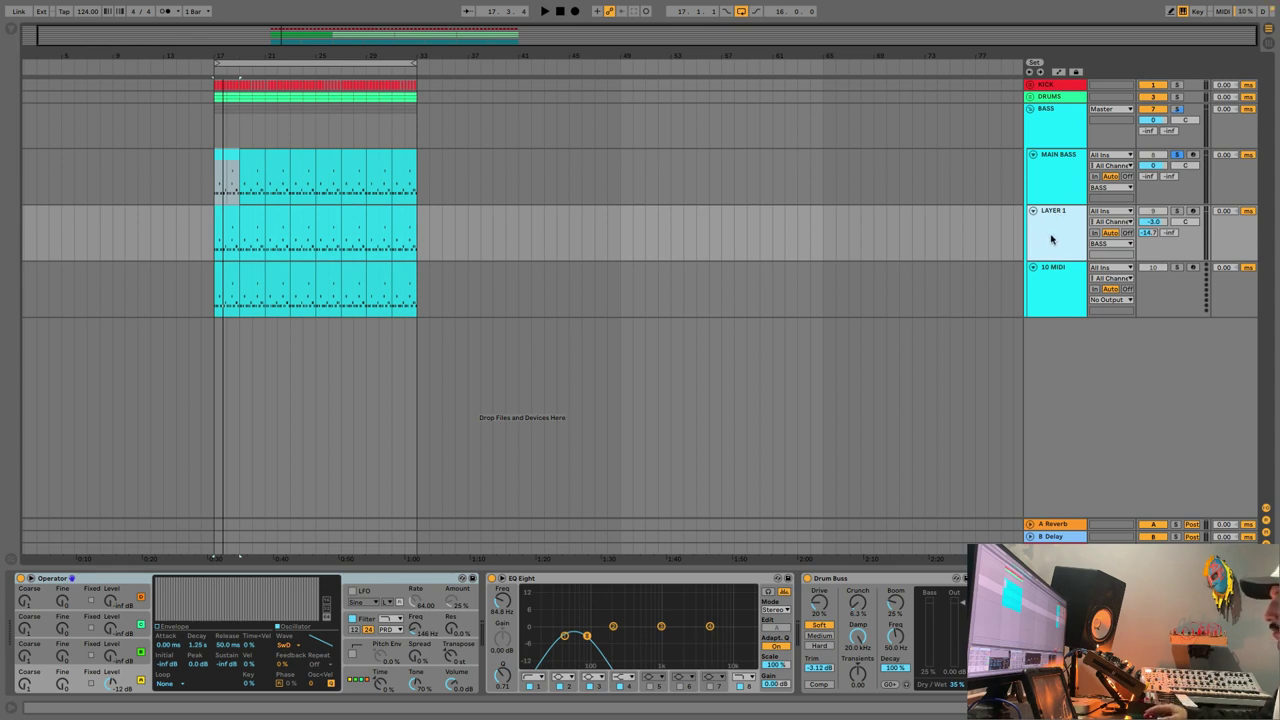
double_click(1156, 223)
drag(1156, 232, 1155, 262)
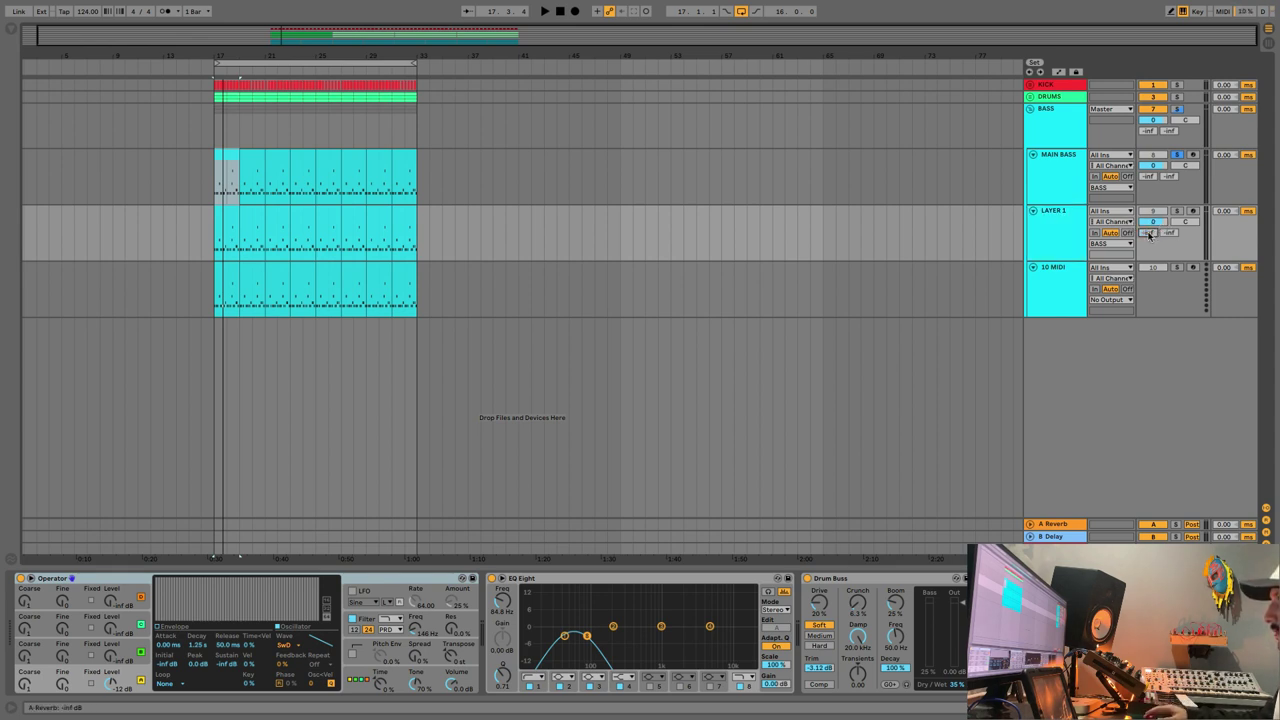
Turn off the low-pass band 8 in LAYER 1's EQ Eight, leaving the high-pass band active.
click(1075, 233)
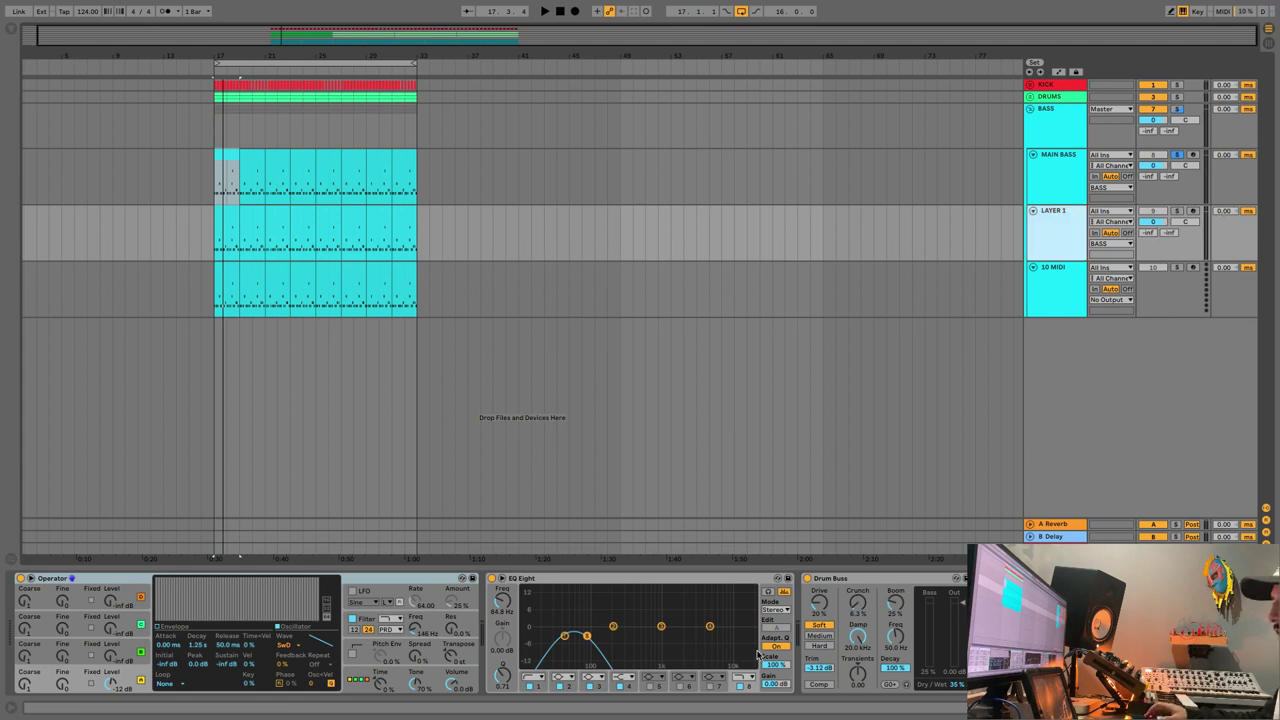
click(741, 688)
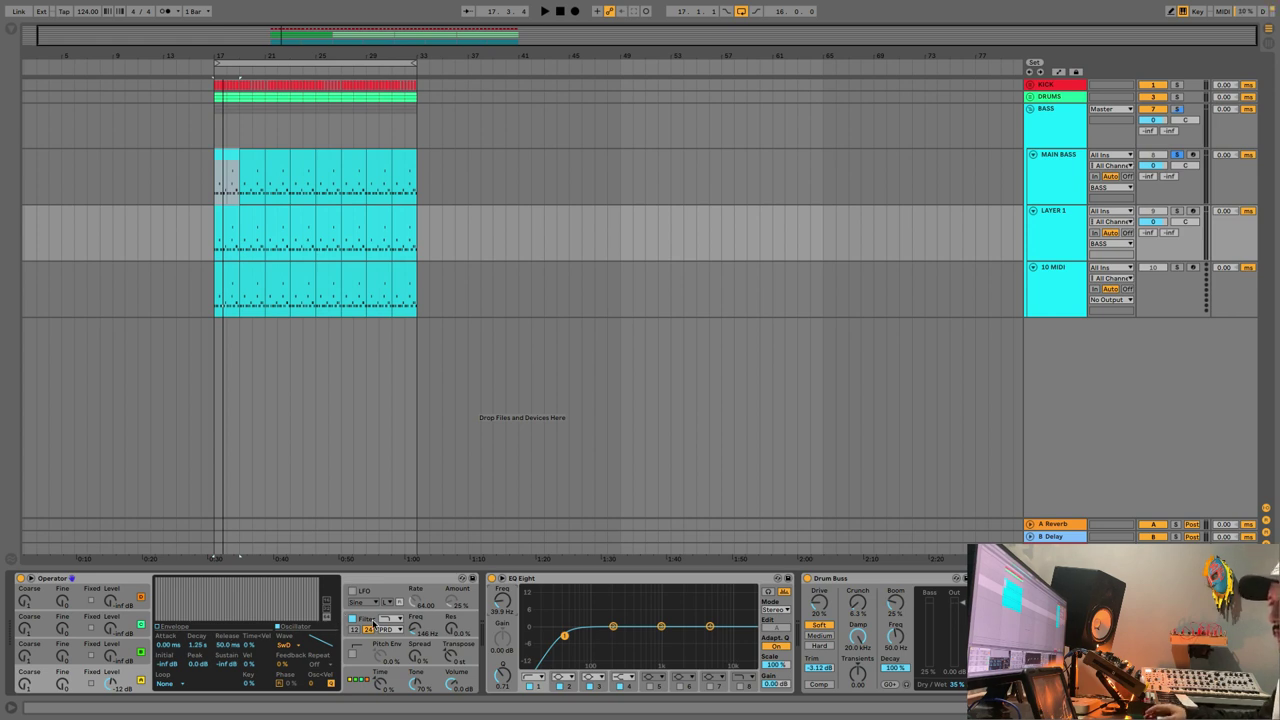
Give LAYER 1's Operator filter envelope a 37.0 ms attack and a 75% envelope amount, starting and stopping playback to check.
click(374, 624)
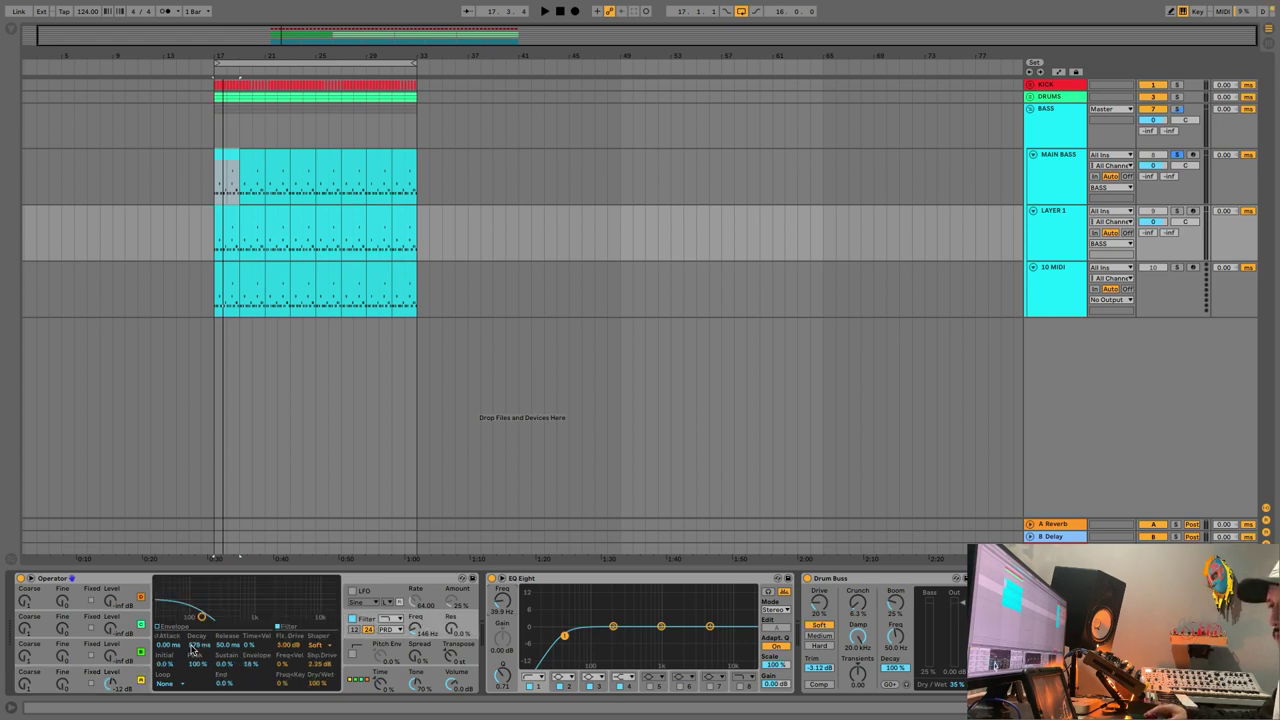
drag(168, 646, 168, 600)
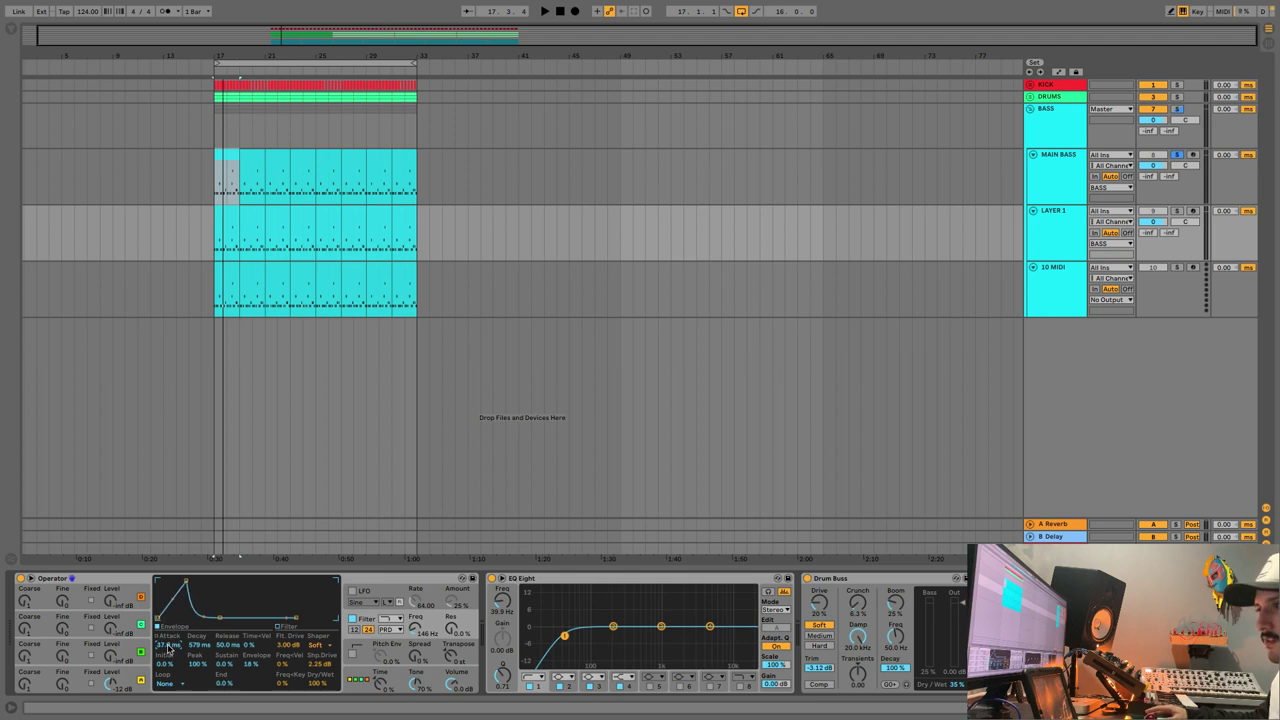
key(space)
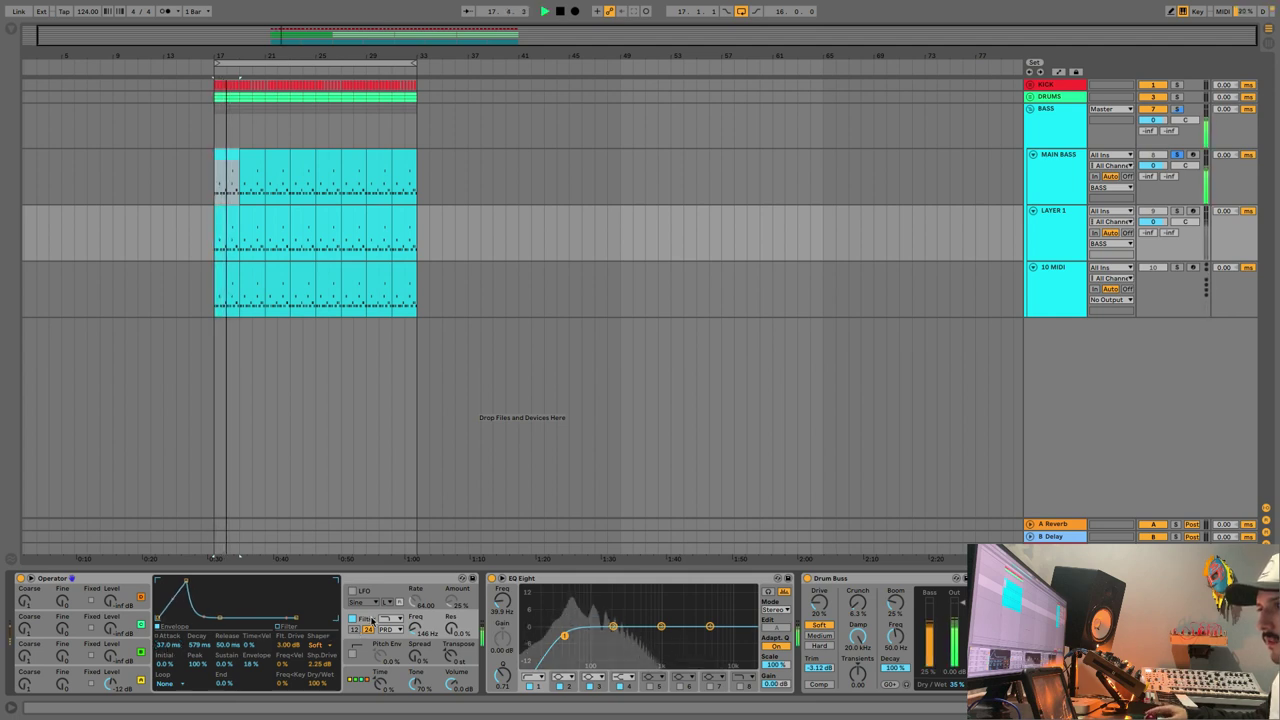
key(space)
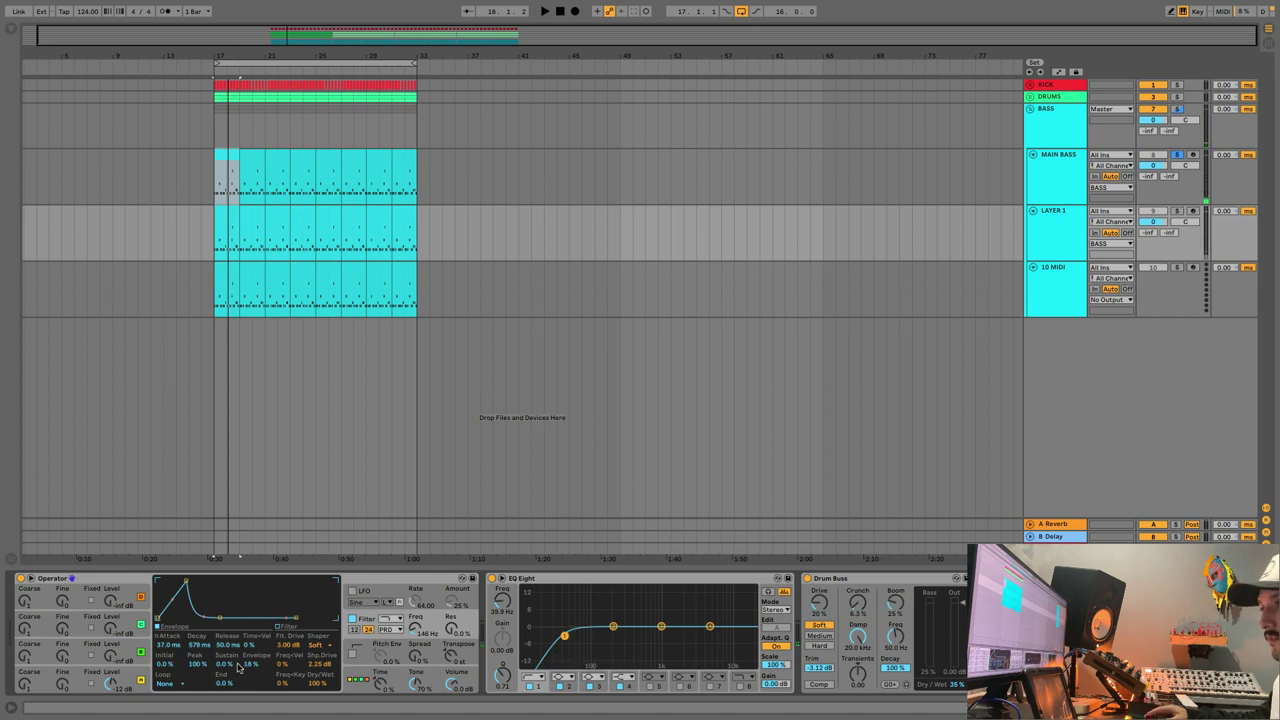
key(space)
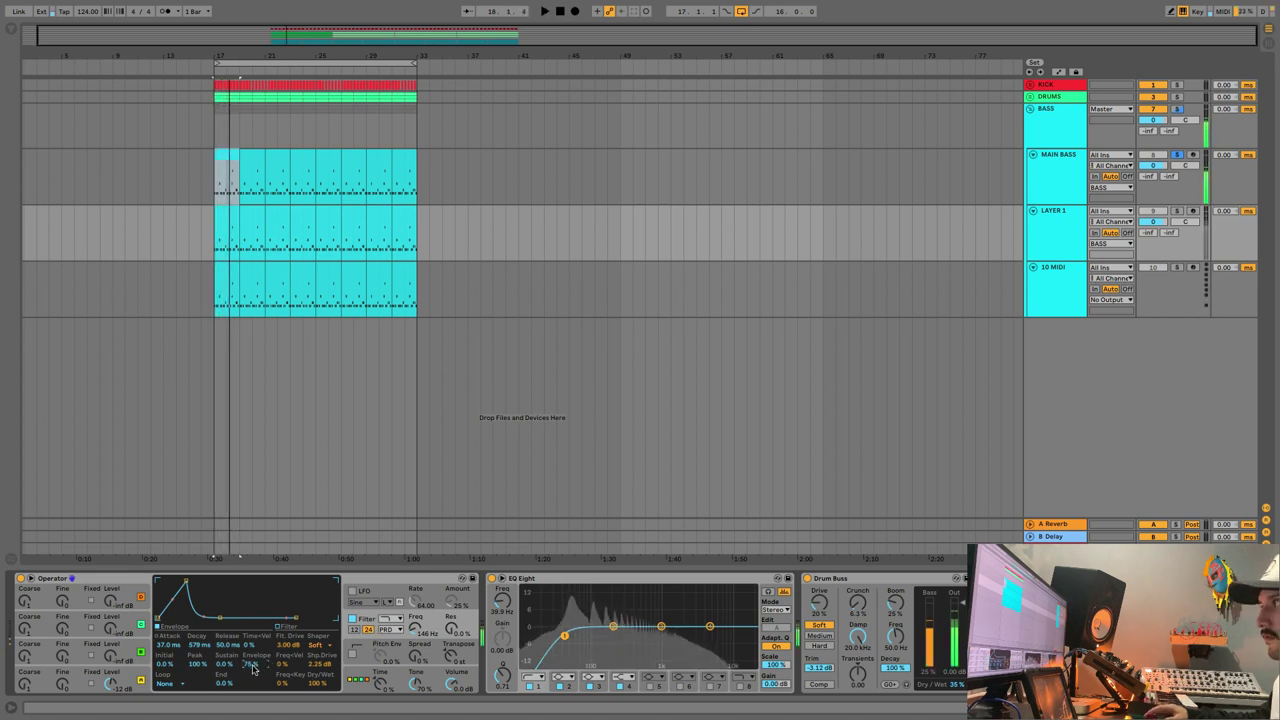
key(space)
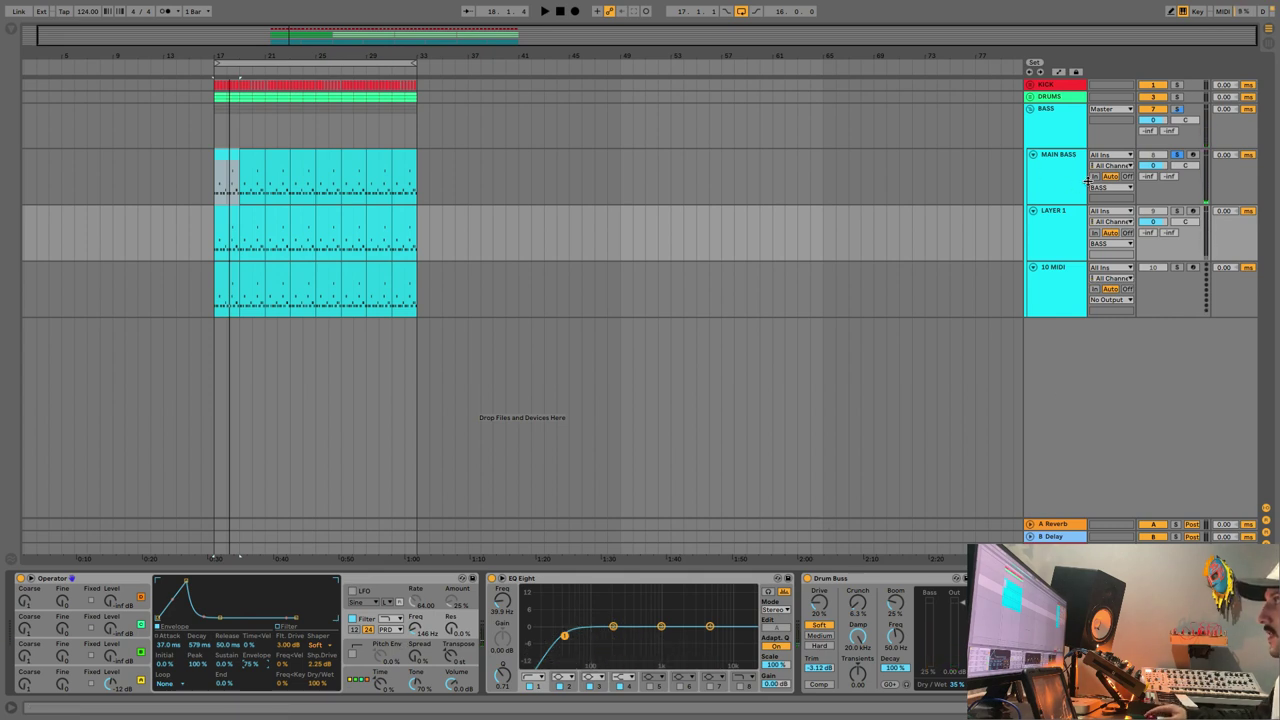
Solo LAYER 1 and set its Operator filter envelope amount to 47% while auditioning the bass.
click(1179, 211)
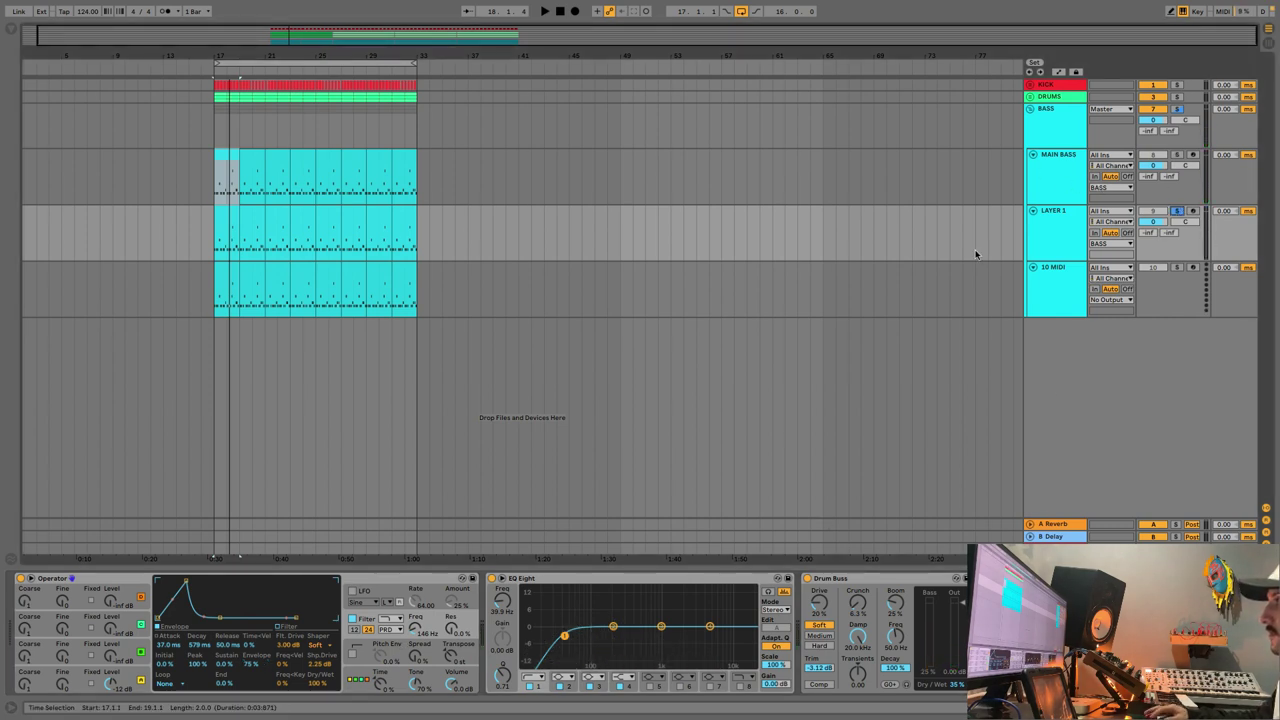
click(1043, 243)
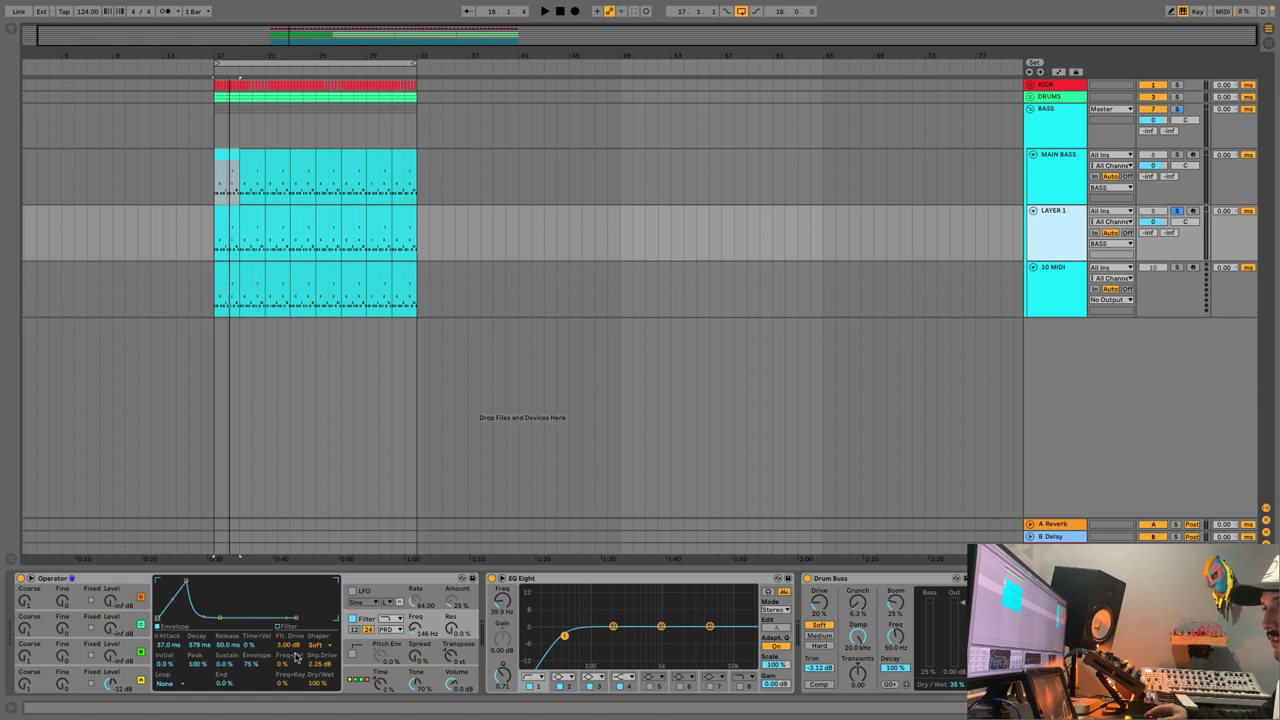
drag(255, 665, 255, 661)
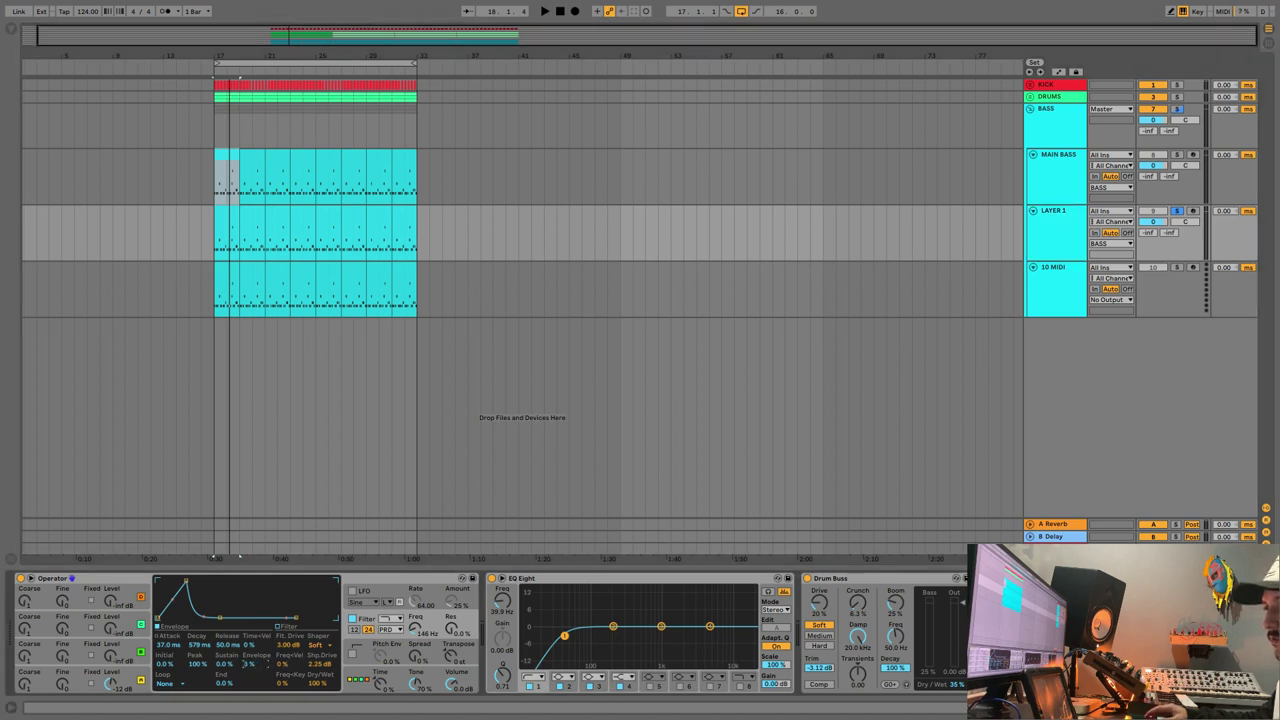
key(space)
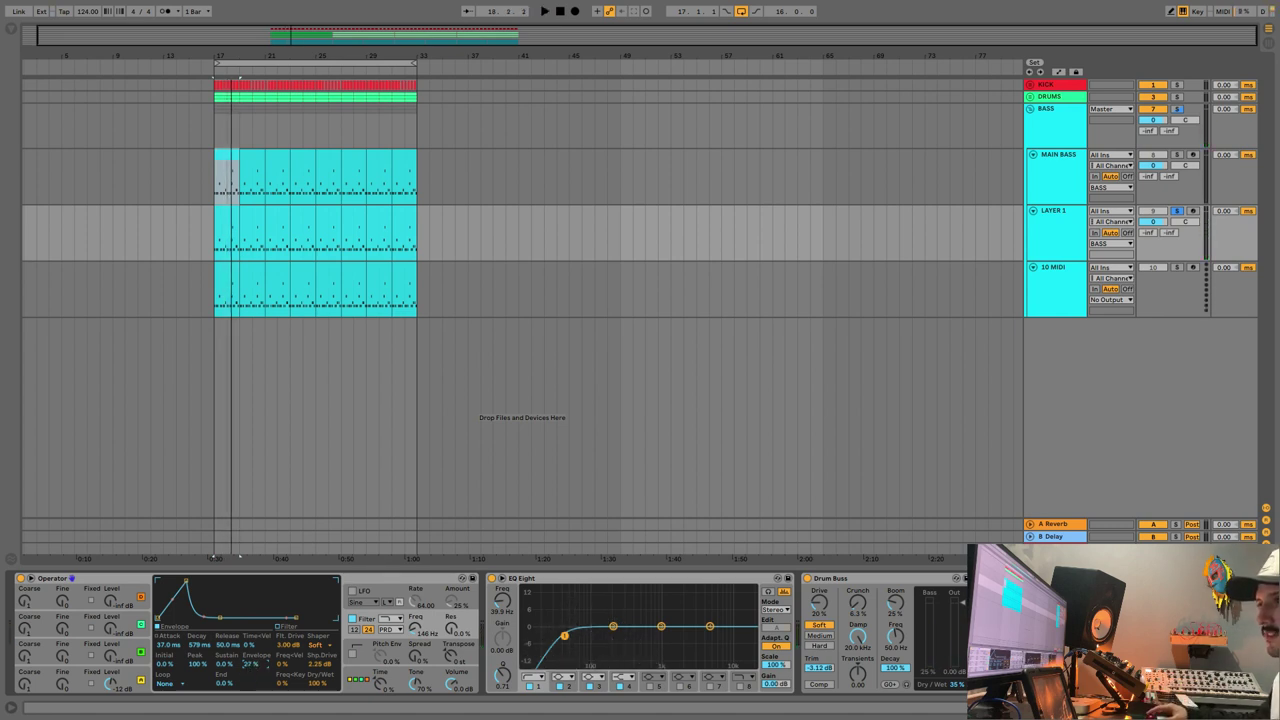
key(space)
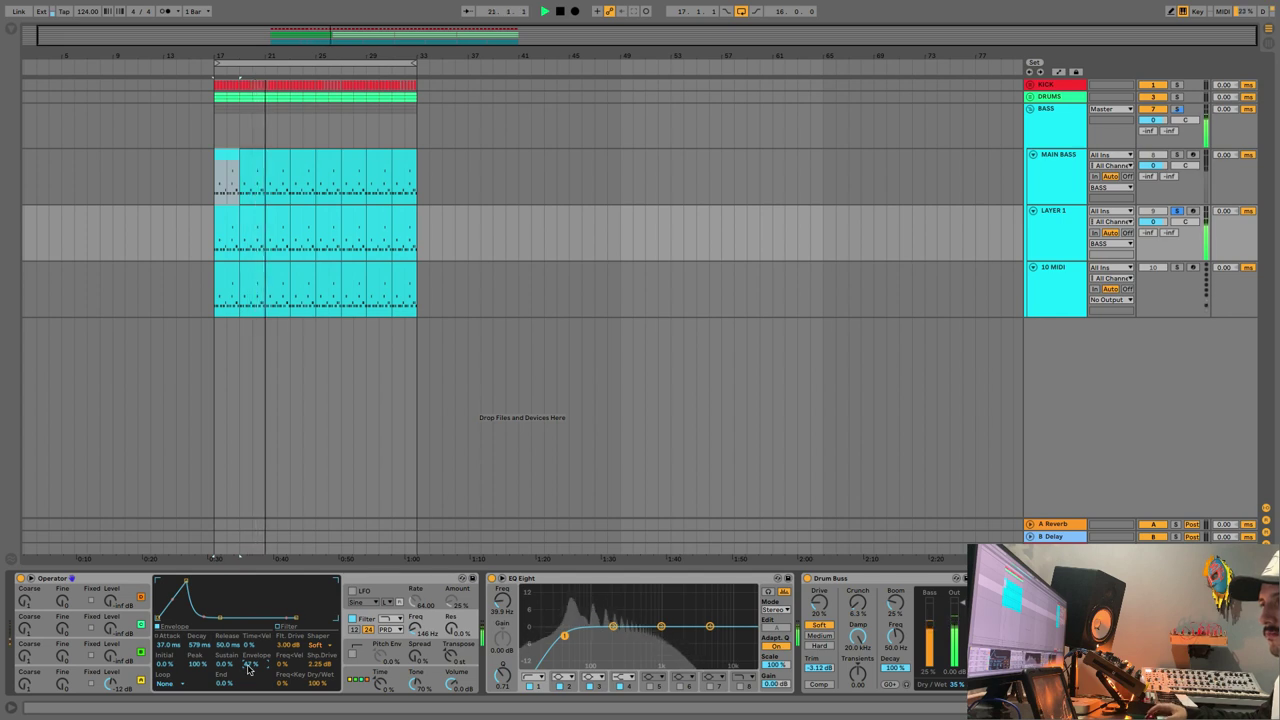
key(space)
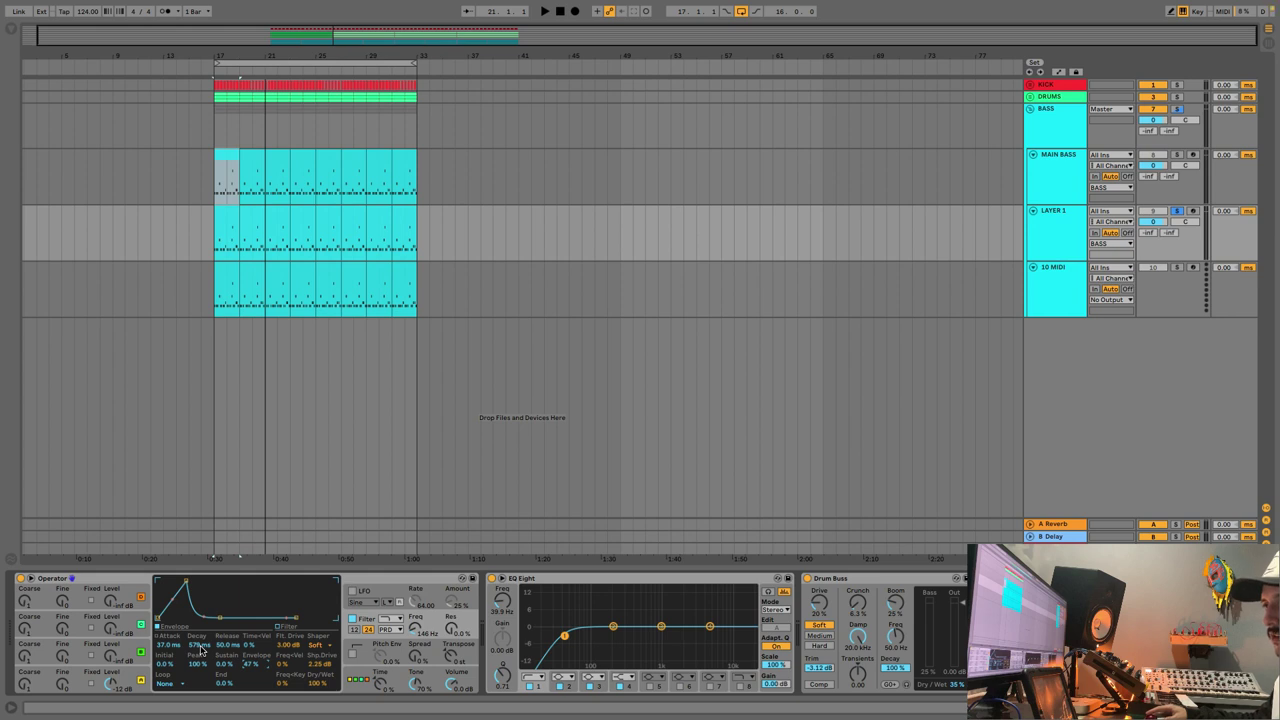
Shorten LAYER 1's filter envelope decay to 531 ms and raise the EQ Eight high-pass frequency to 190 Hz while auditioning.
key(space)
drag(201, 648, 201, 650)
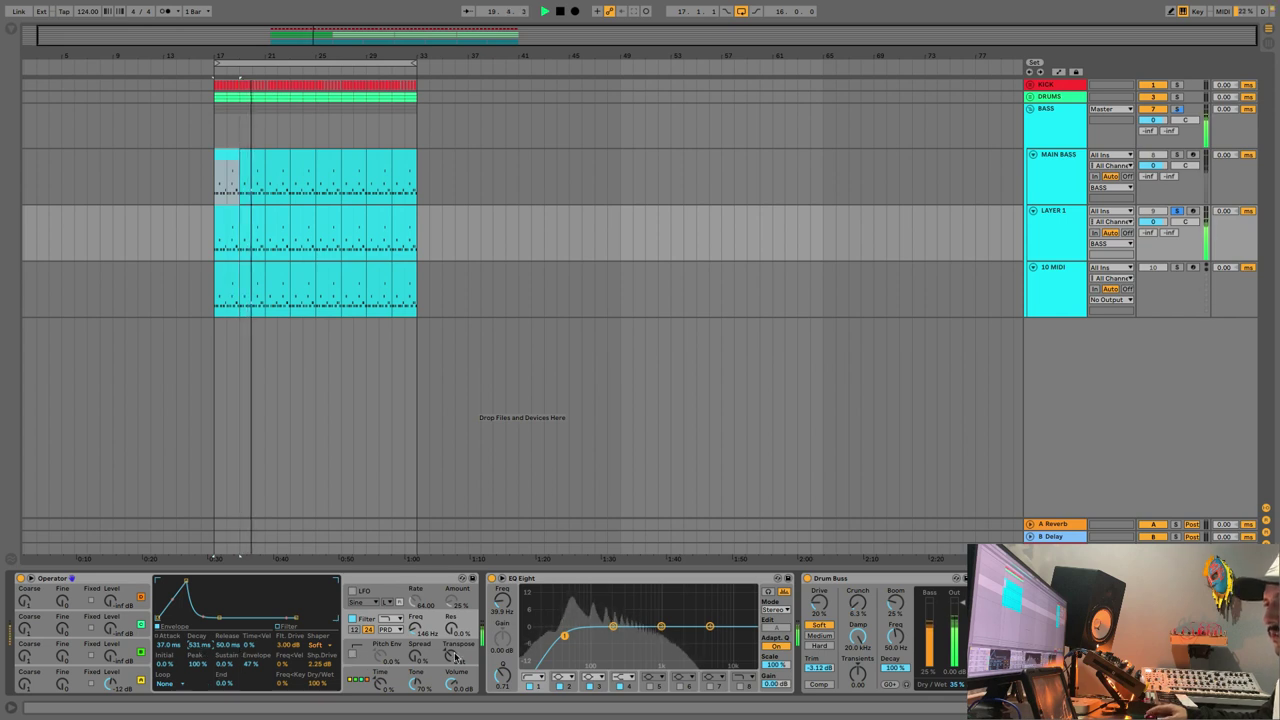
key(space)
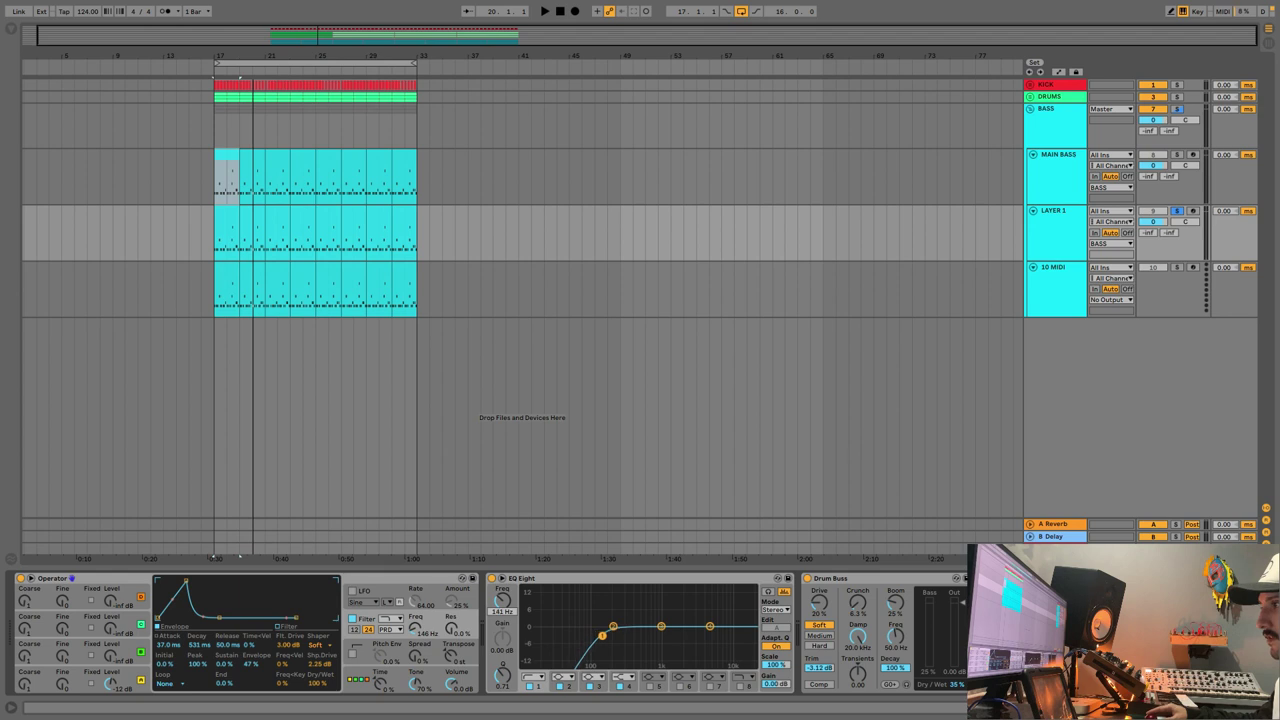
drag(606, 635, 611, 635)
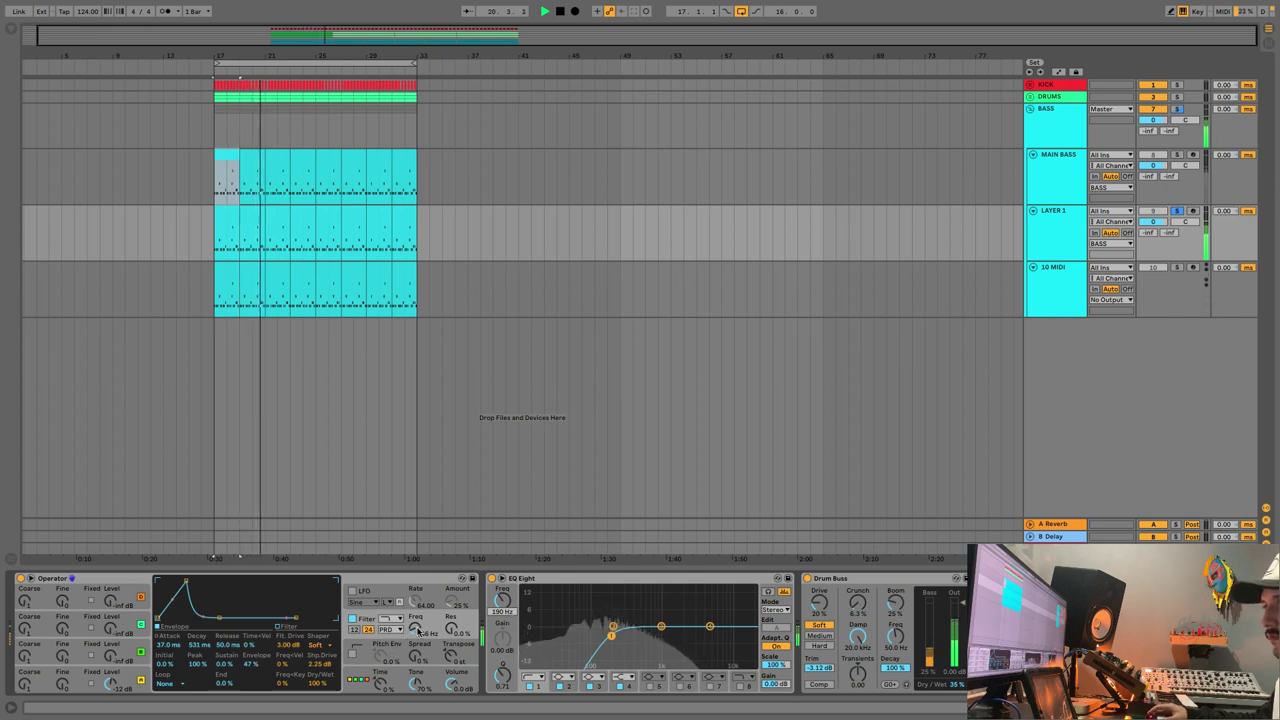
Set LAYER 1's Operator filter frequency to 86.1 Hz and readjust the filter envelope amount during playback.
mouse_move(415, 630)
mouse_down()
mouse_move(415, 618)
mouse_move(415, 636)
mouse_up()
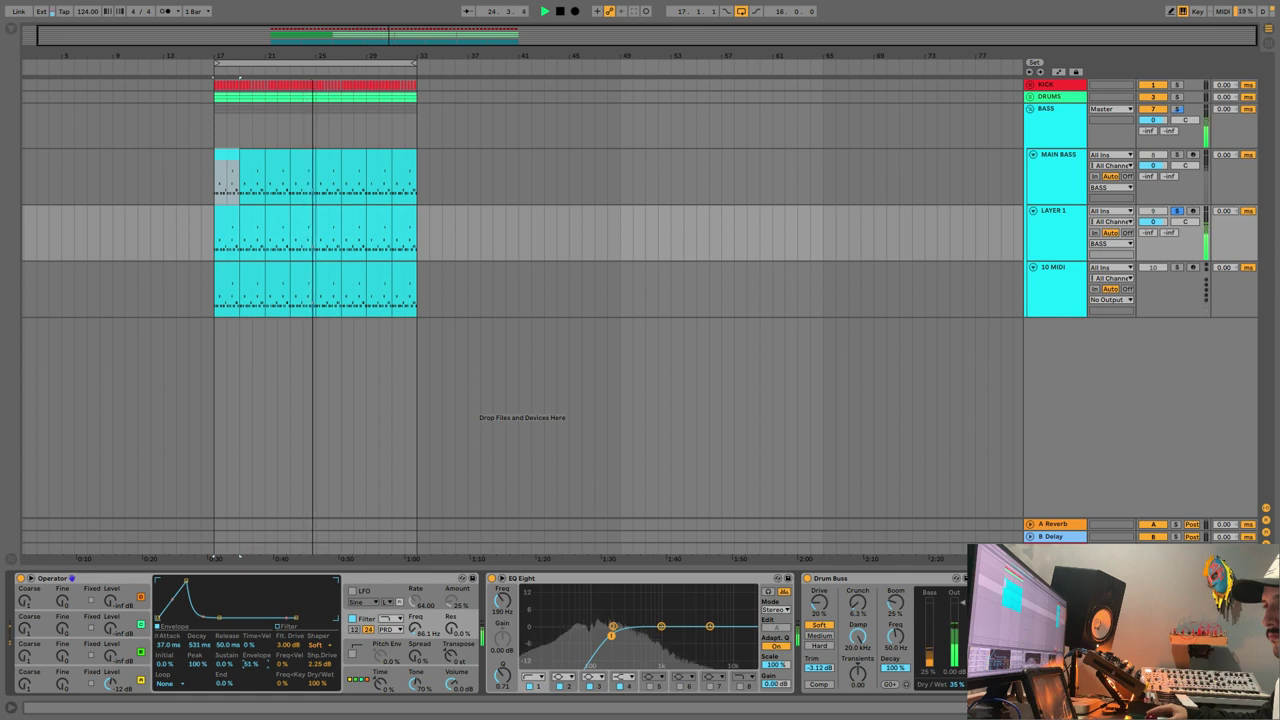
drag(251, 664, 251, 670)
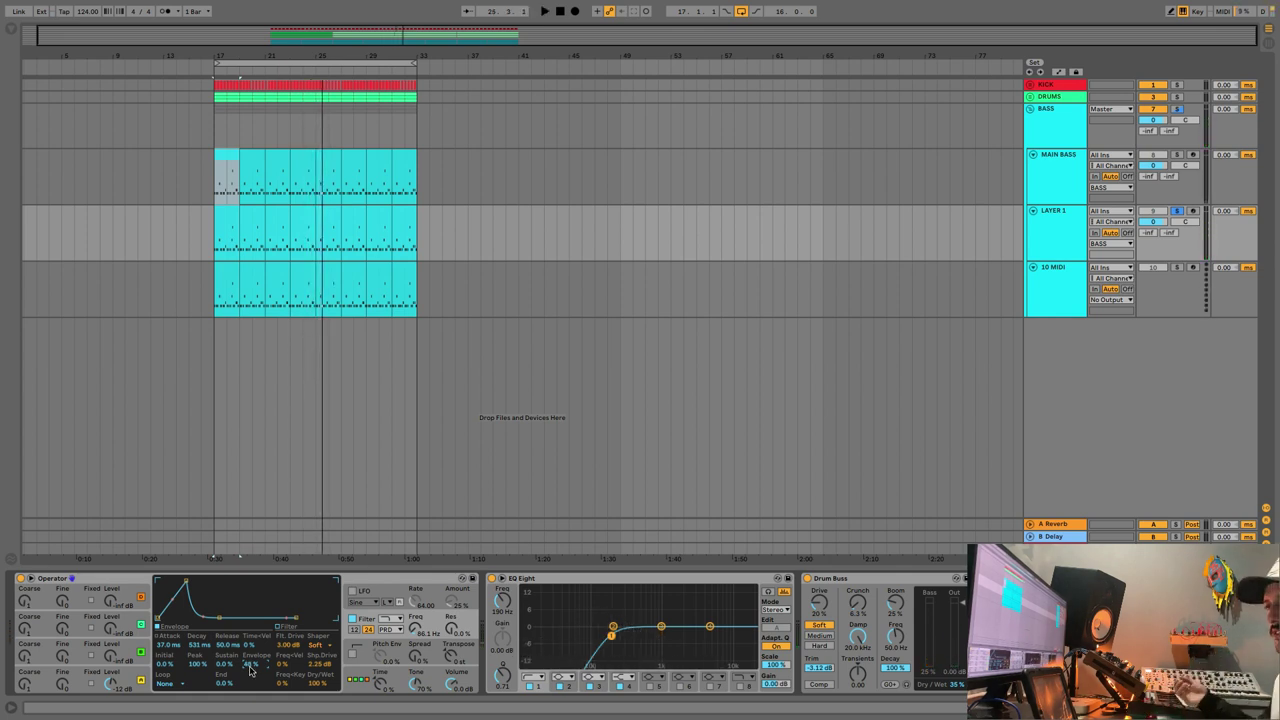
Compare LAYER 1's Operator oscillators A and B and set oscillator B's waveform to Saw D.
click(142, 650)
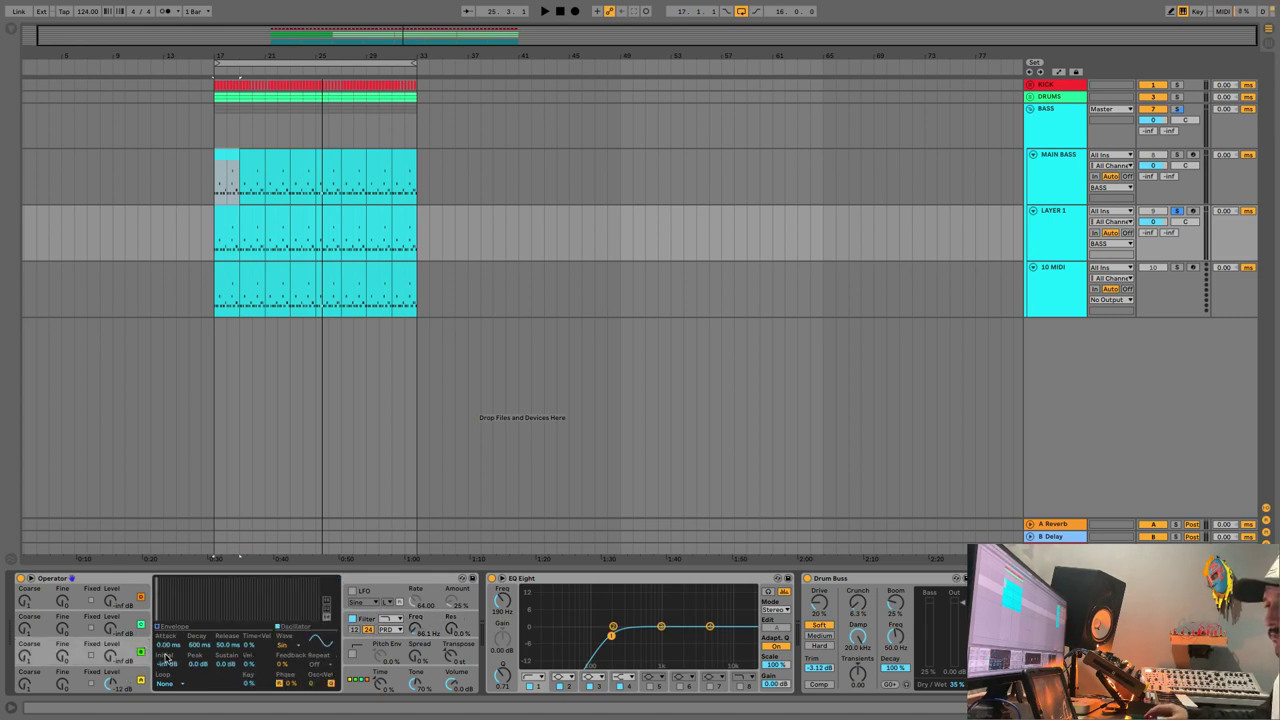
click(296, 645)
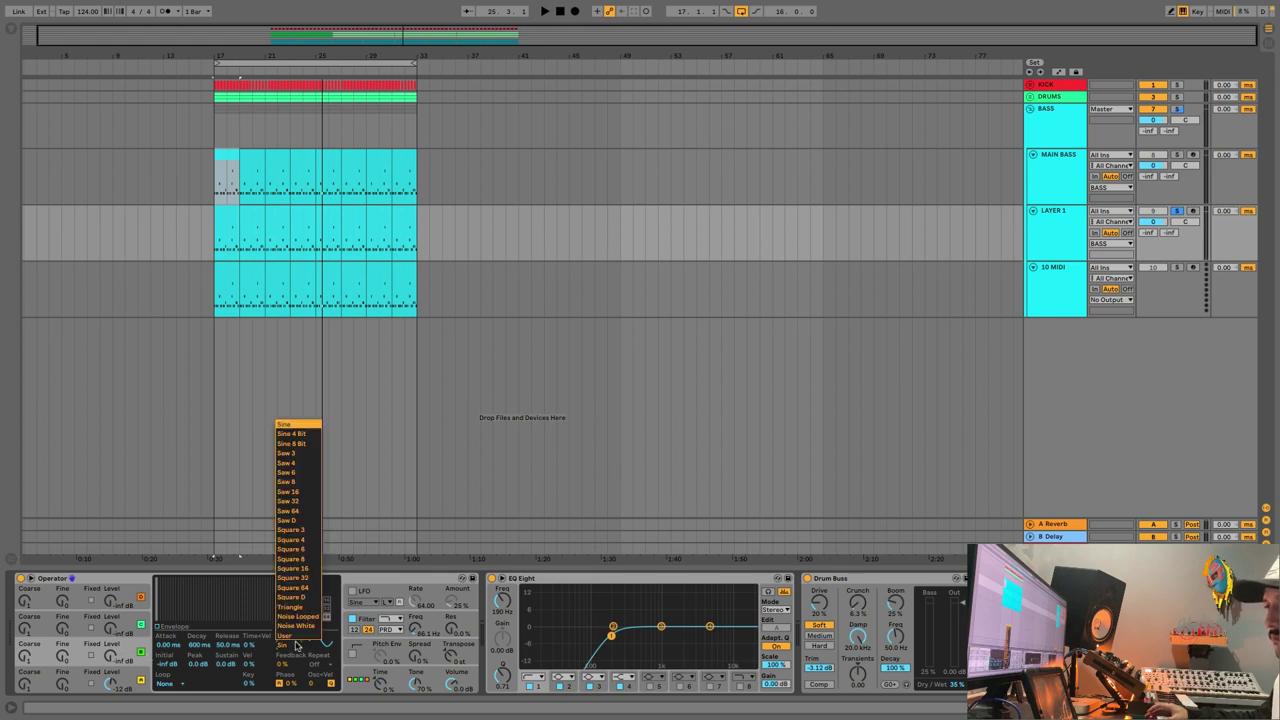
click(296, 645)
click(137, 676)
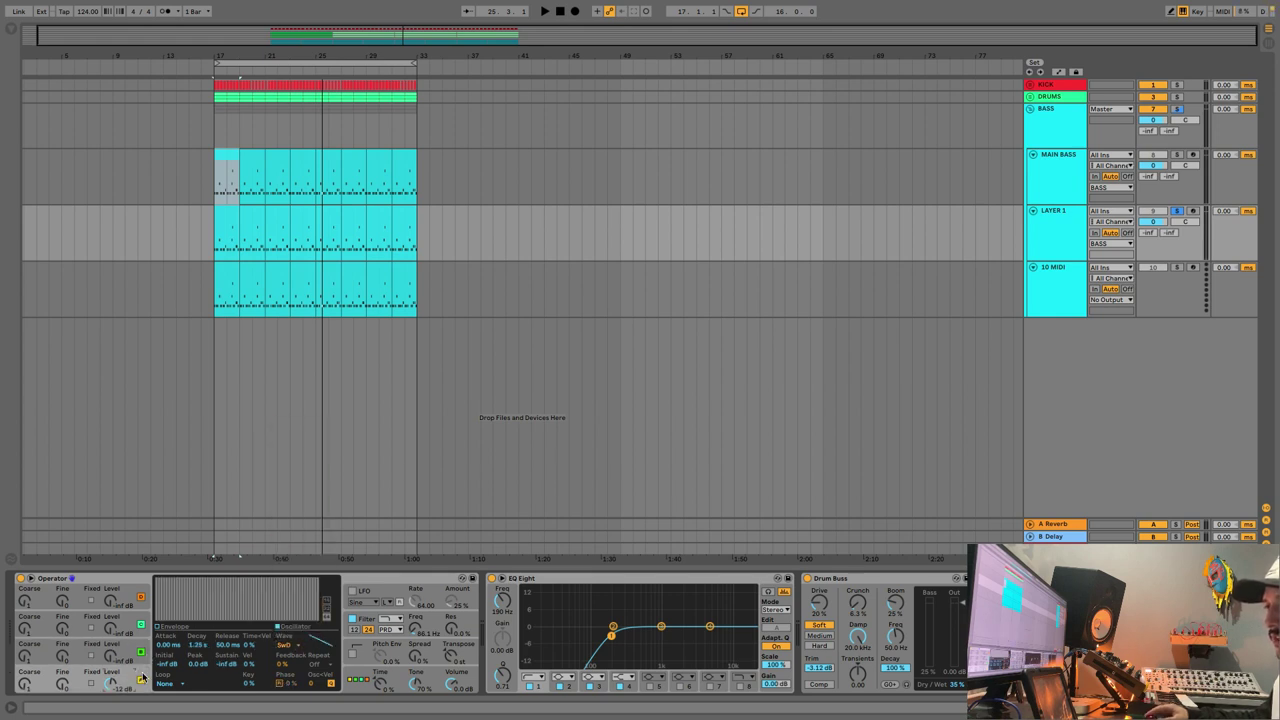
click(141, 651)
click(142, 652)
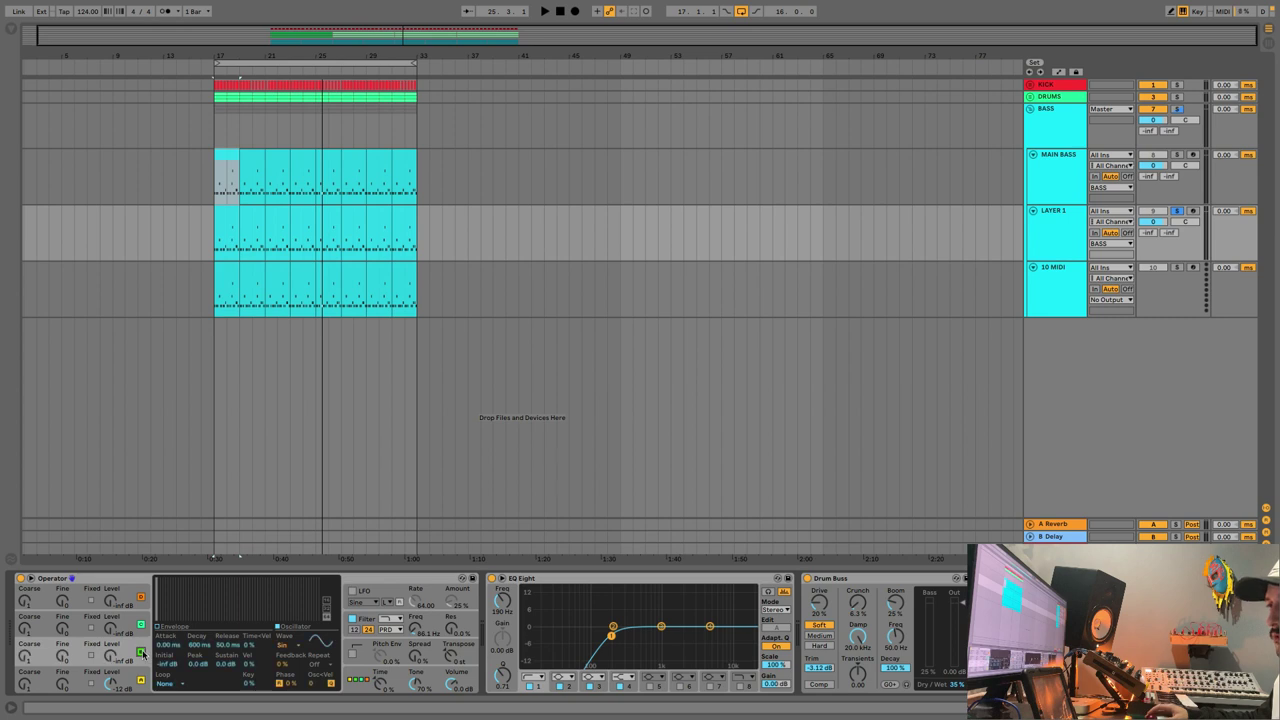
click(291, 648)
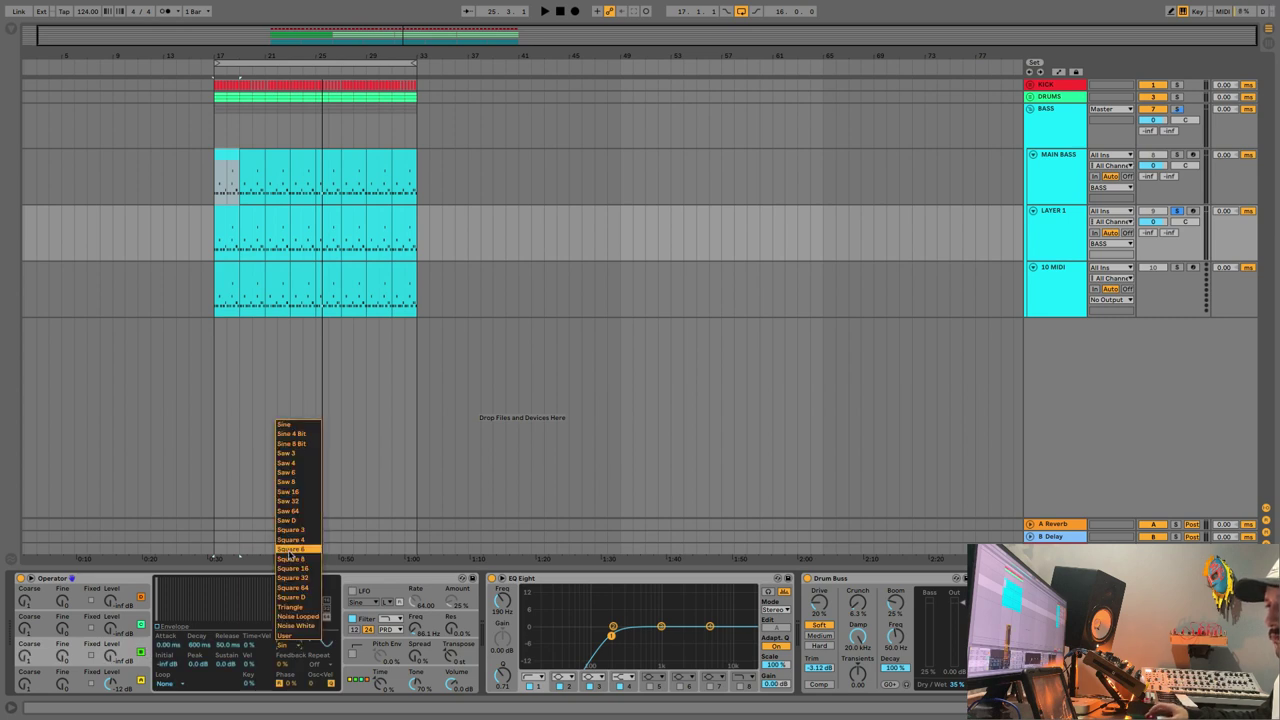
click(298, 517)
Raise oscillator B's level to -17 dB in LAYER 1's Operator and audition the result.
drag(28, 657, 28, 653)
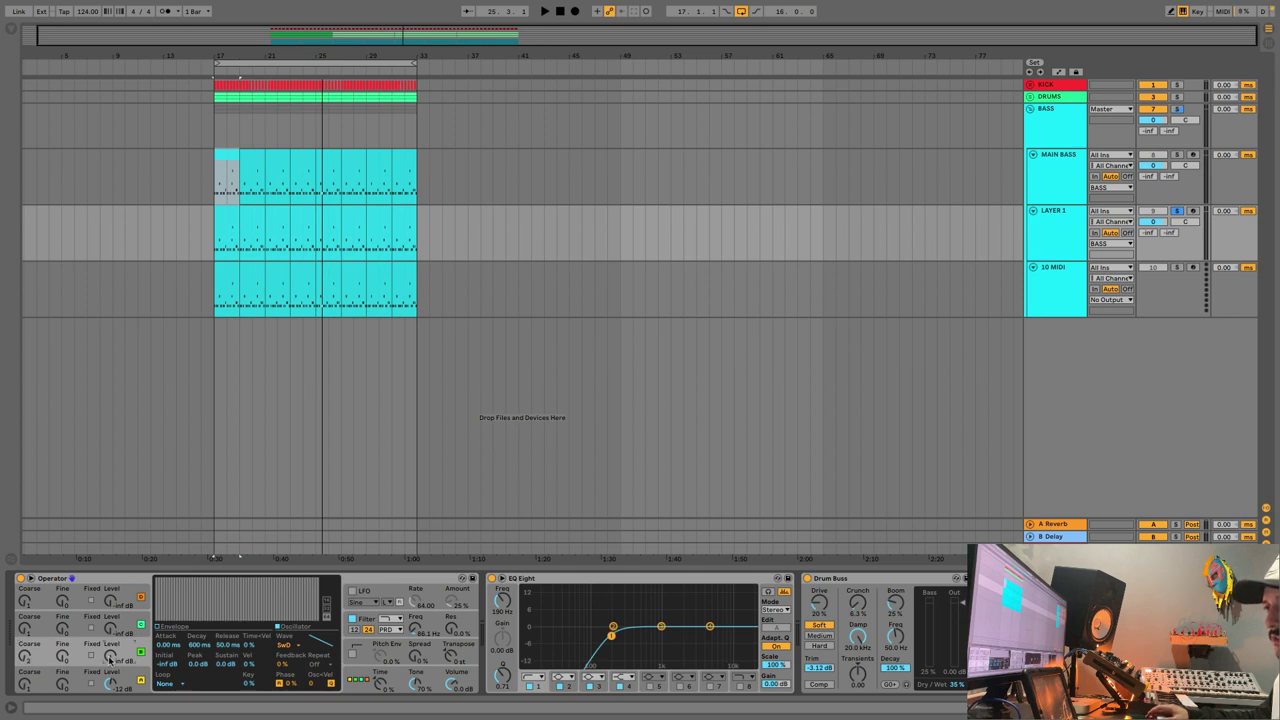
drag(110, 653, 110, 623)
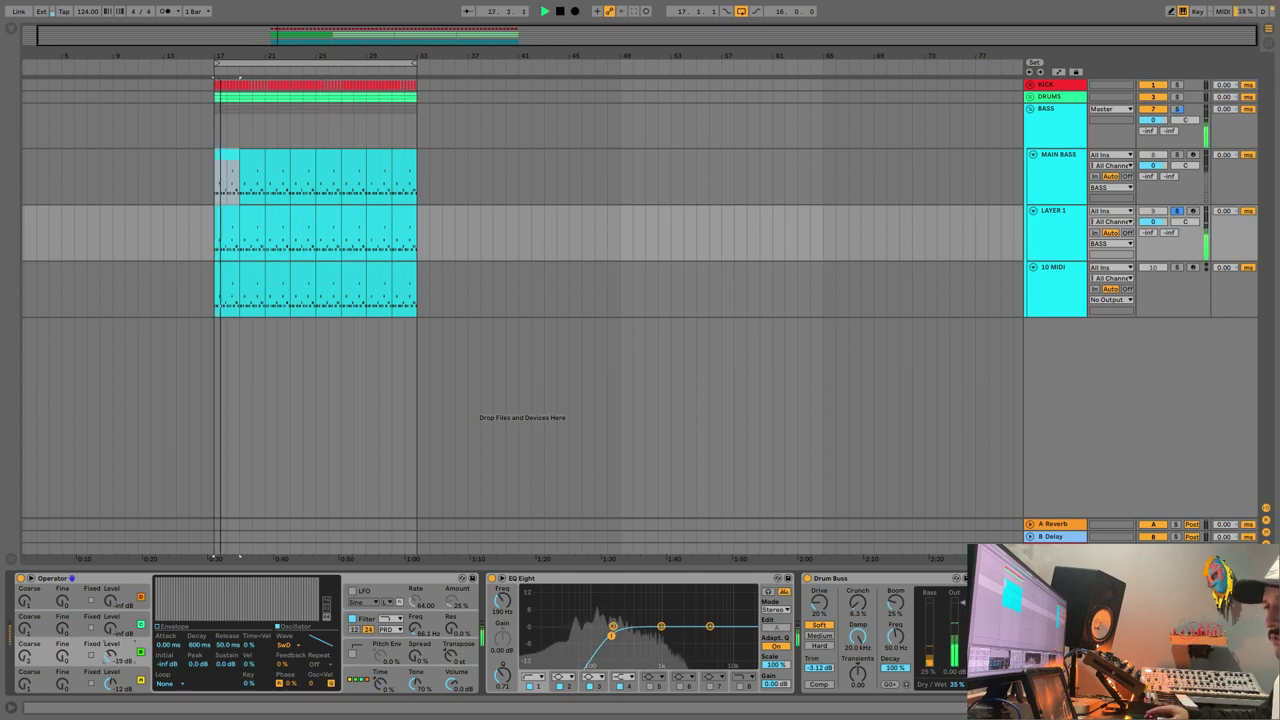
key(space)
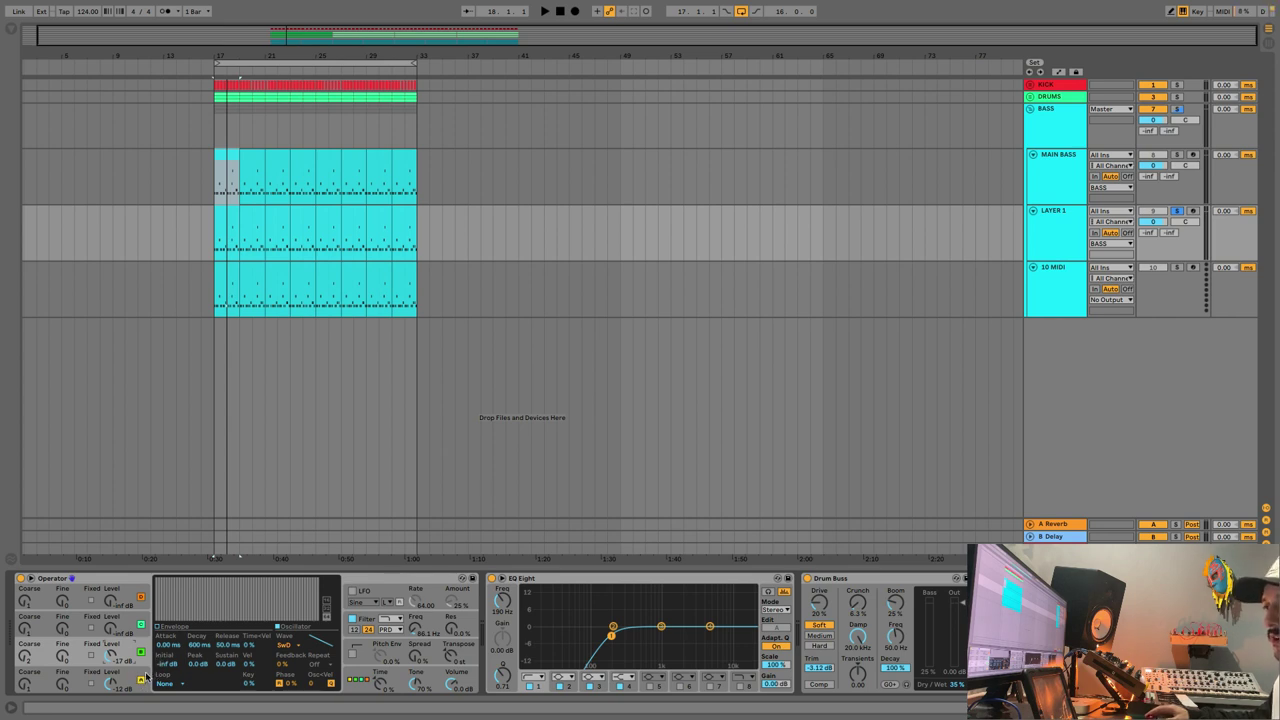
Match oscillator B's envelope to oscillator A's in LAYER 1's Operator with a 1.25 s decay and -inf dB sustain, and audition it.
click(142, 678)
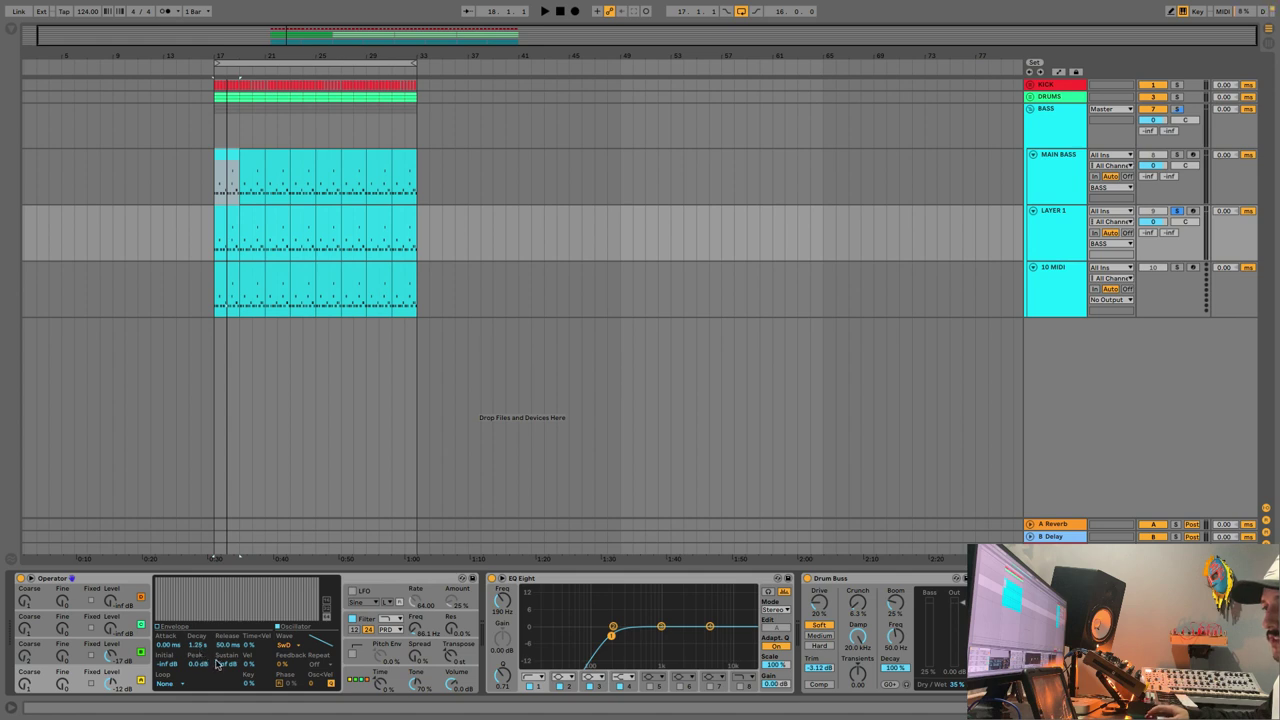
click(140, 648)
drag(187, 650, 236, 700)
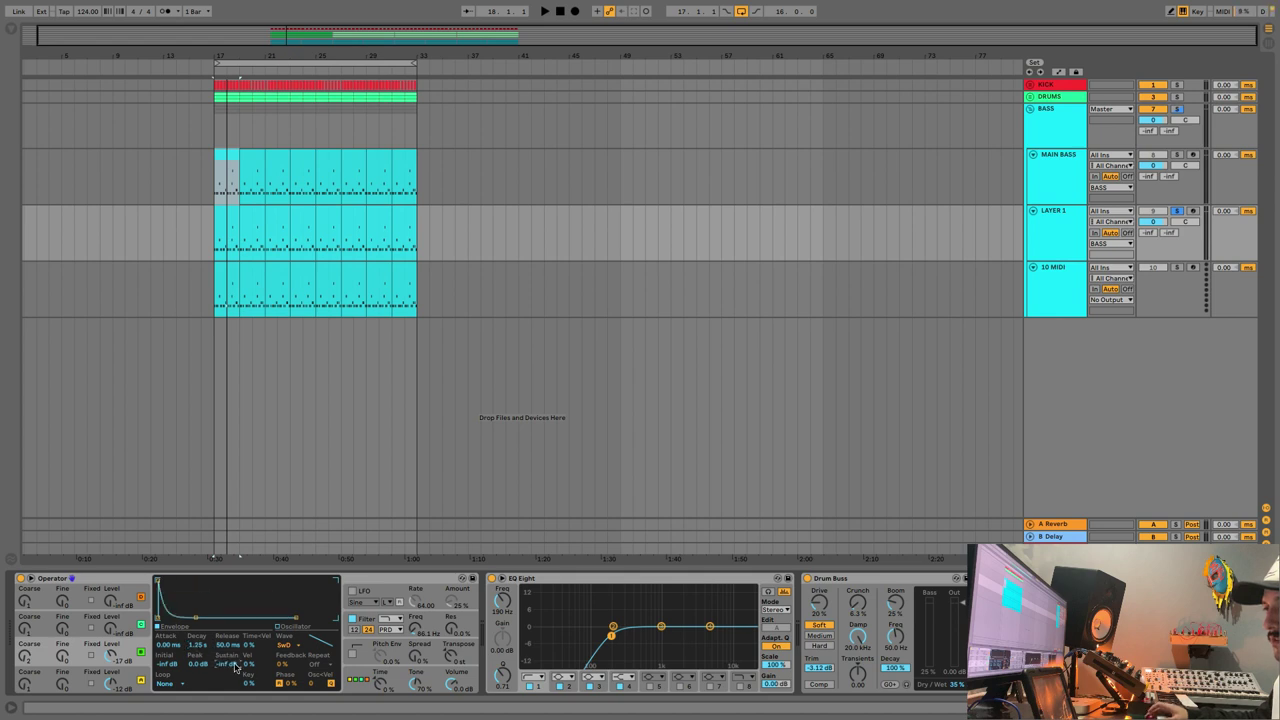
key(space)
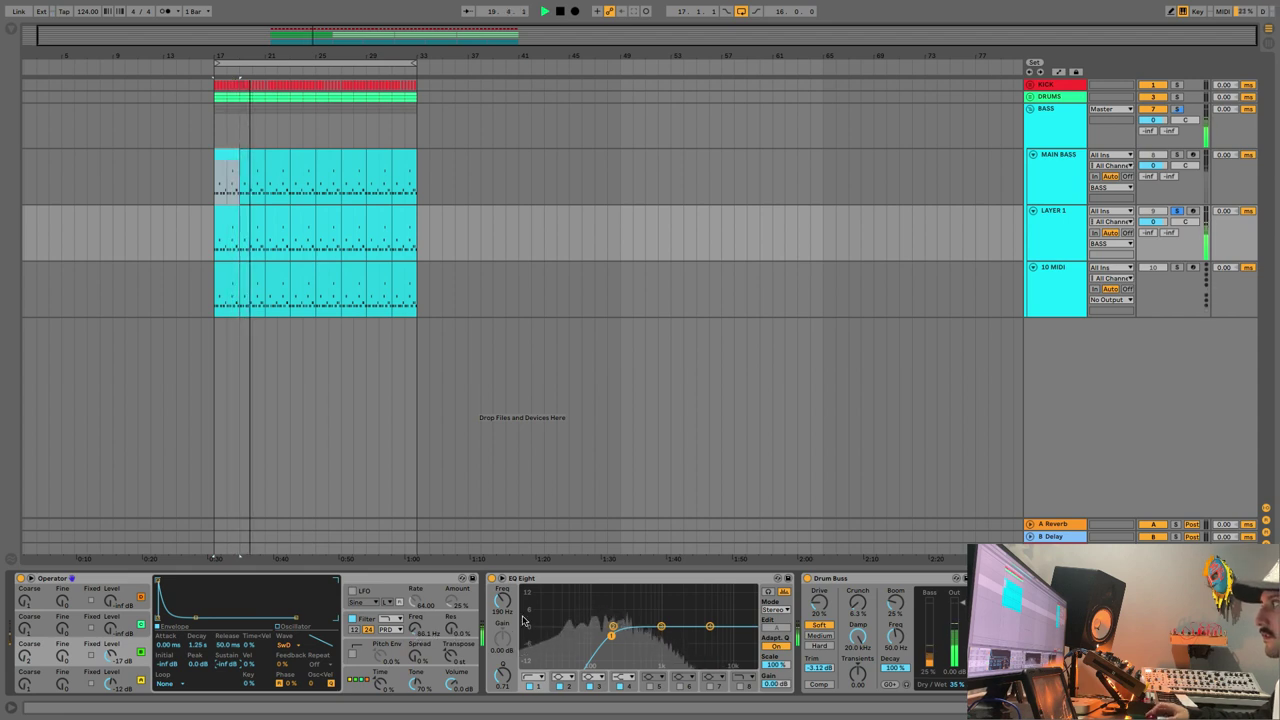
key(space)
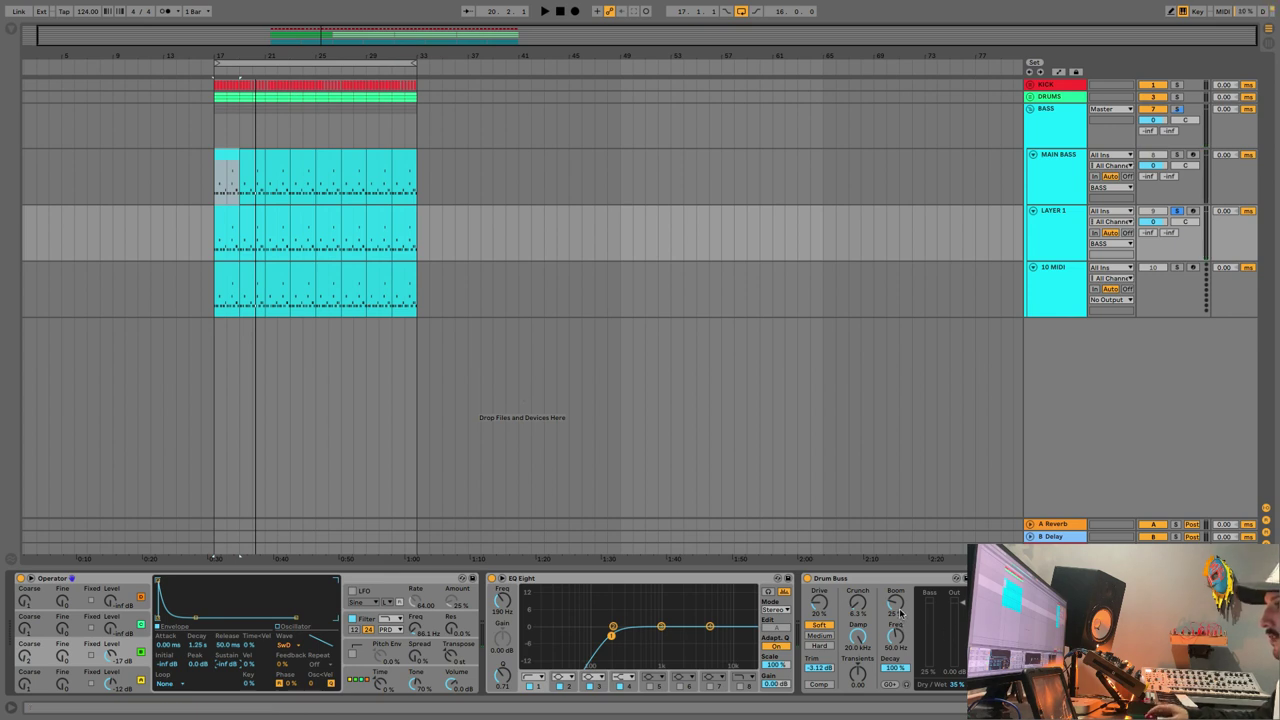
Reduce LAYER 1's Drum Buss Boom to 0 %, raise its Dry/Wet to 64 % and audition the result.
drag(898, 610, 898, 640)
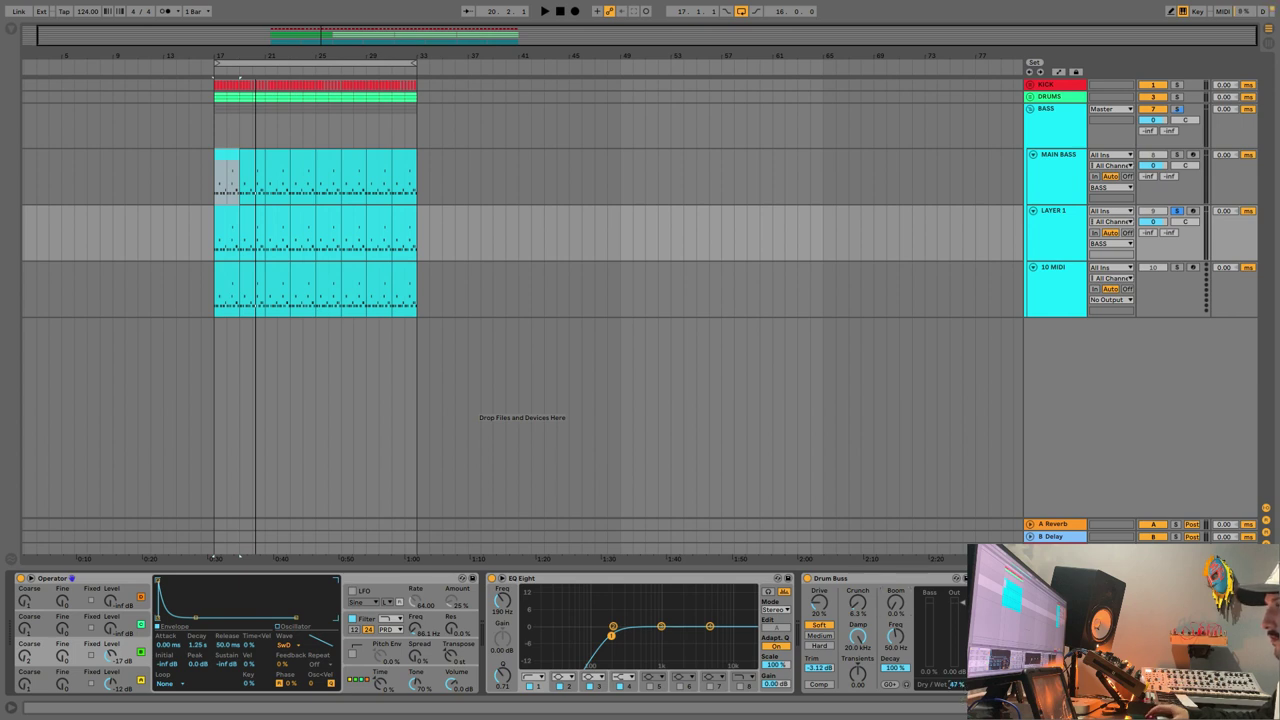
key(space)
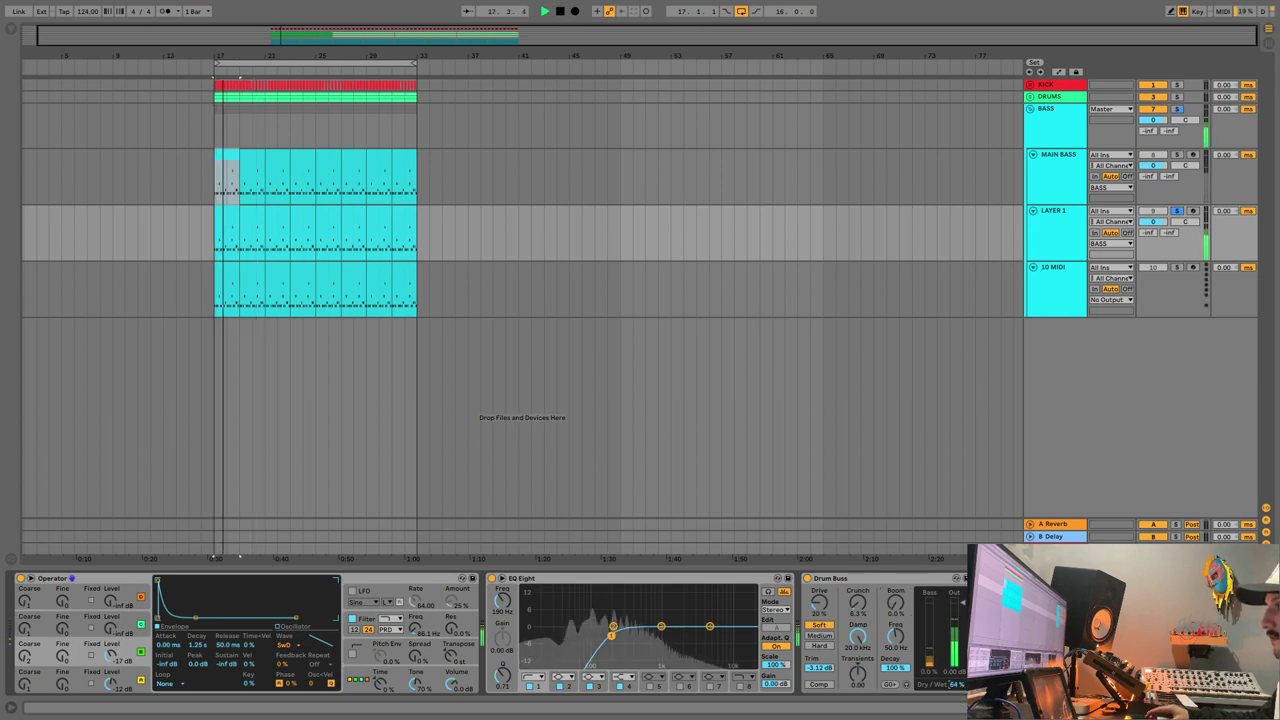
key(space)
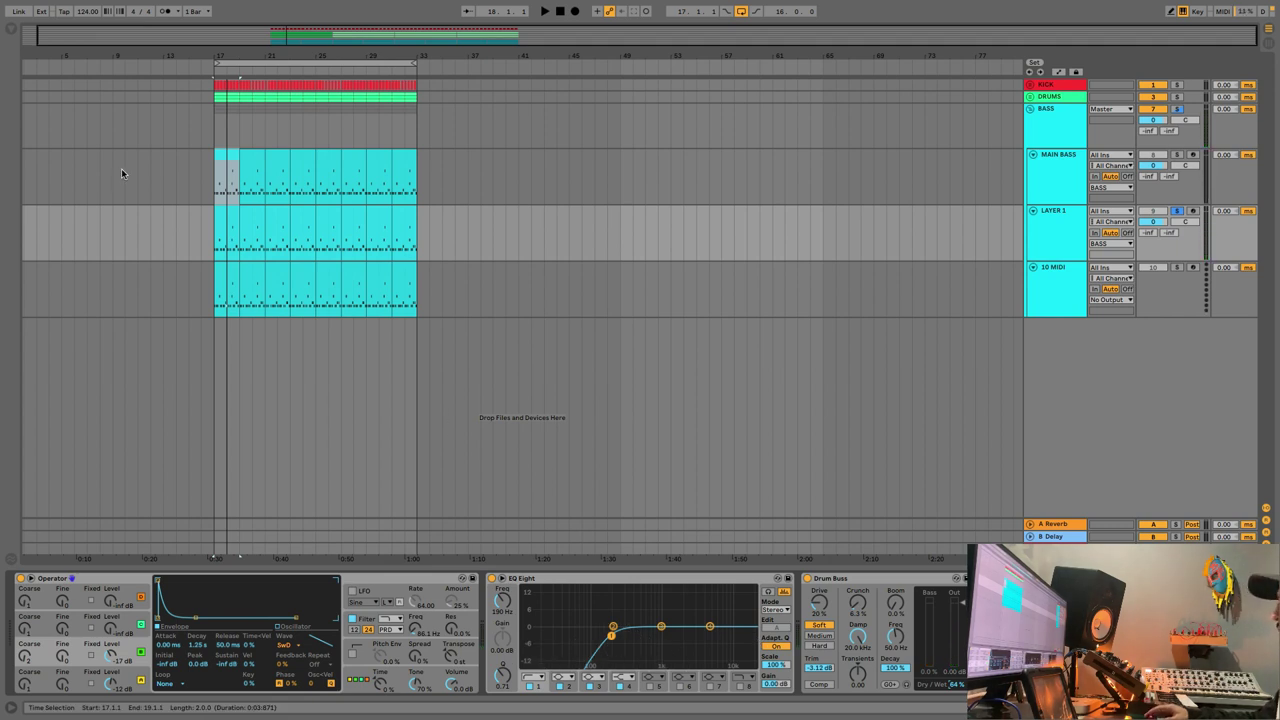
Insert a Simple Delay between LAYER 1's Operator and EQ Eight and set its Dry/Wet to 100 %.
click(11, 42)
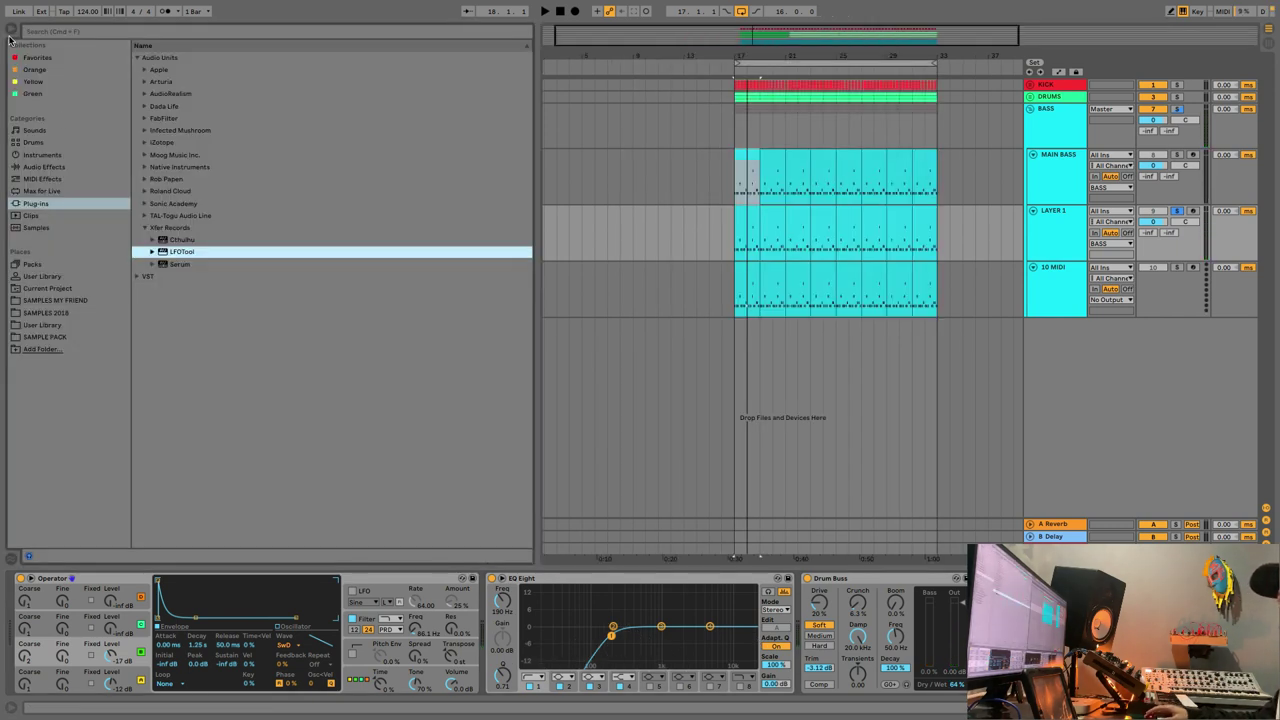
click(44, 167)
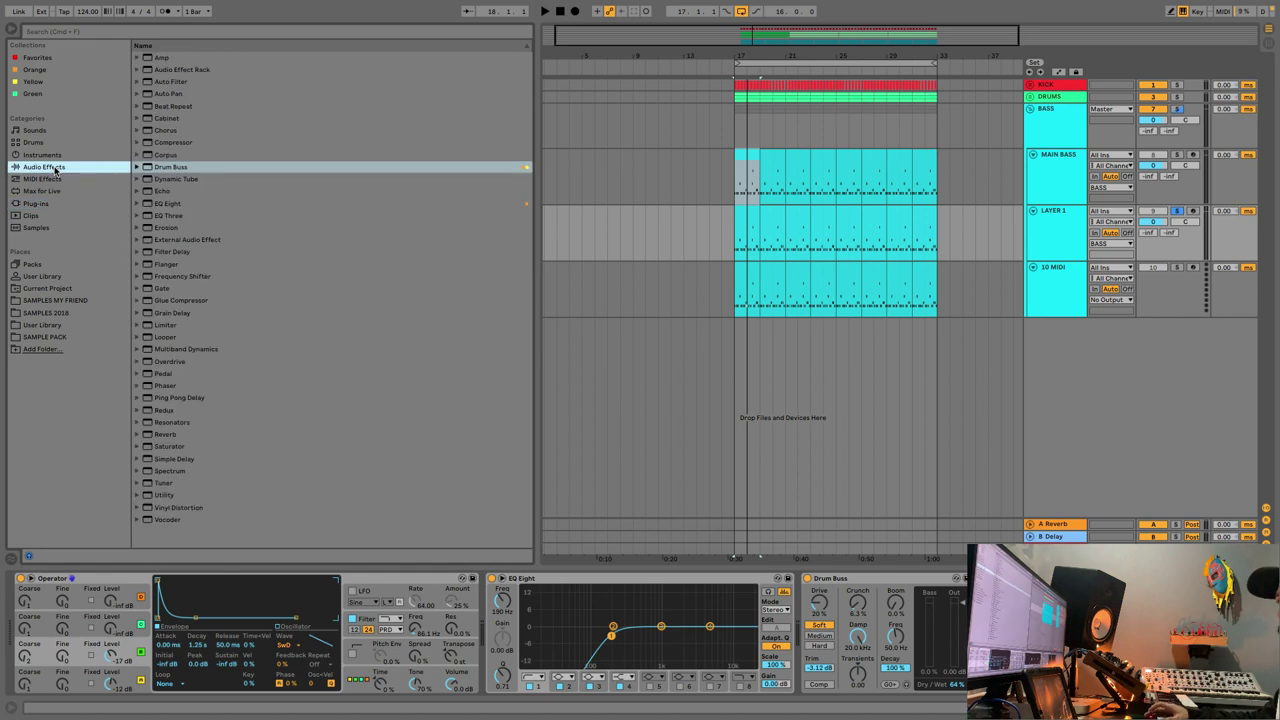
click(168, 458)
drag(473, 614, 472, 613)
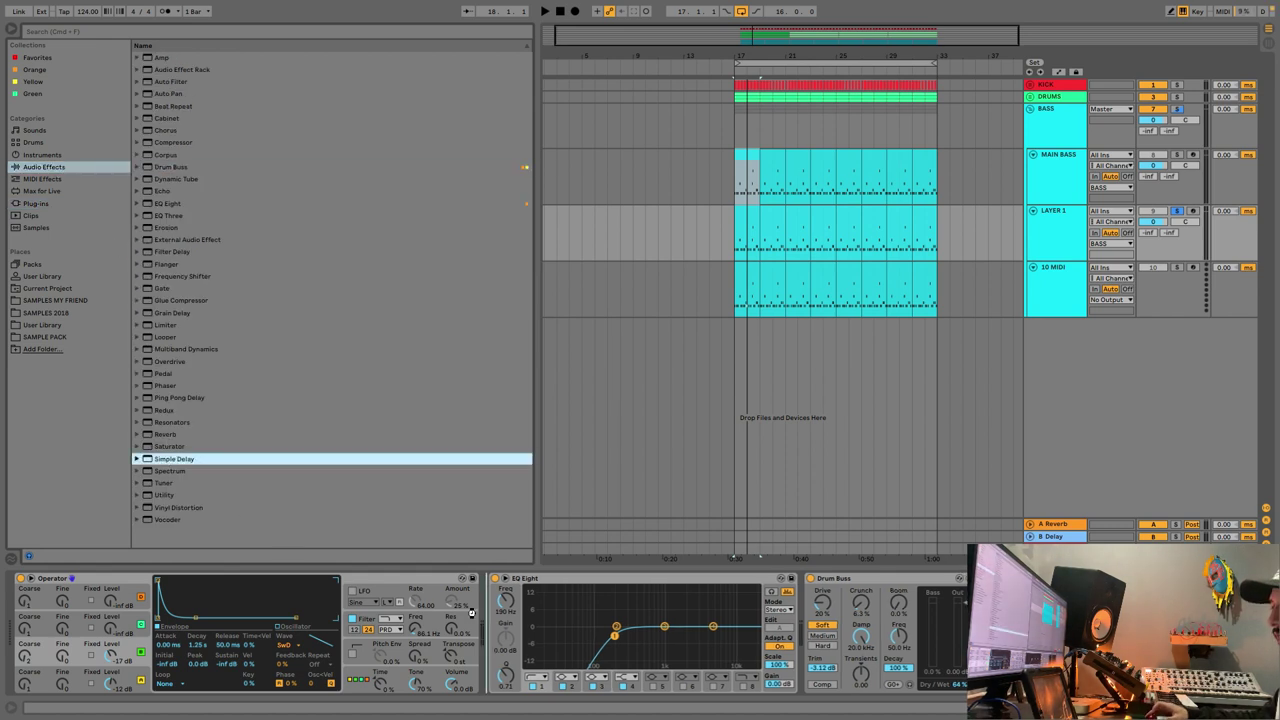
click(11, 31)
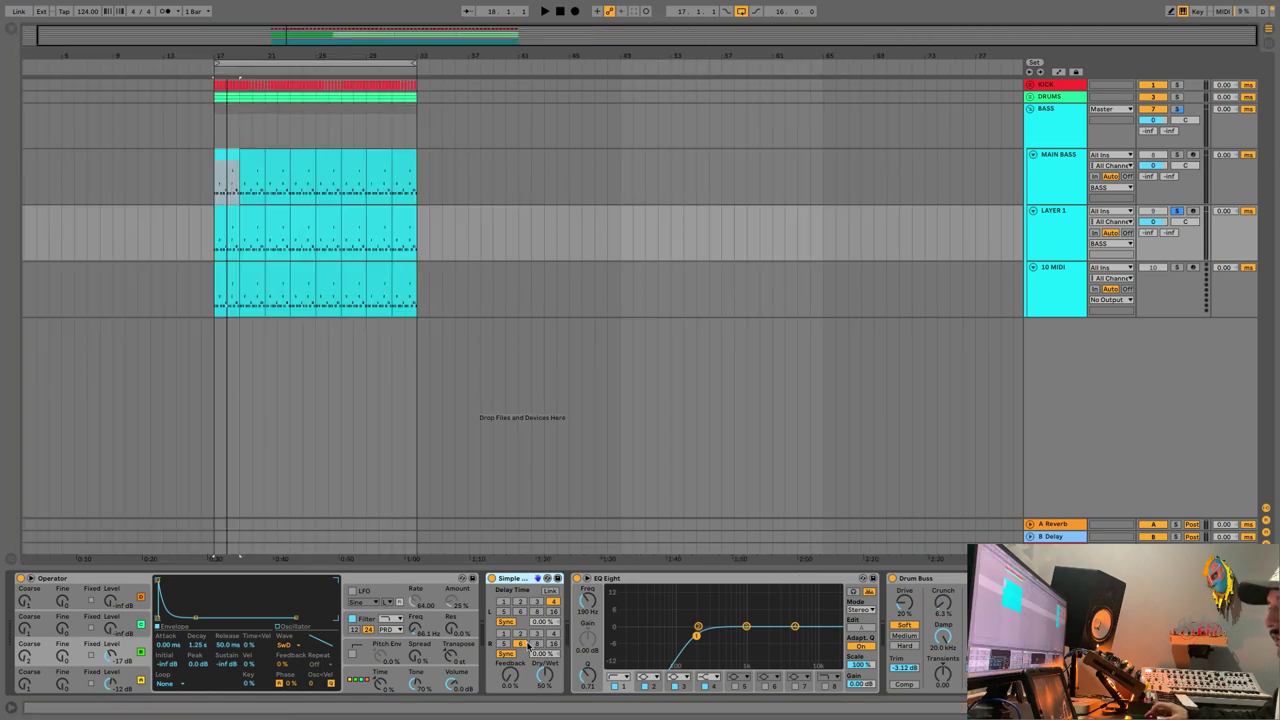
drag(545, 684, 545, 620)
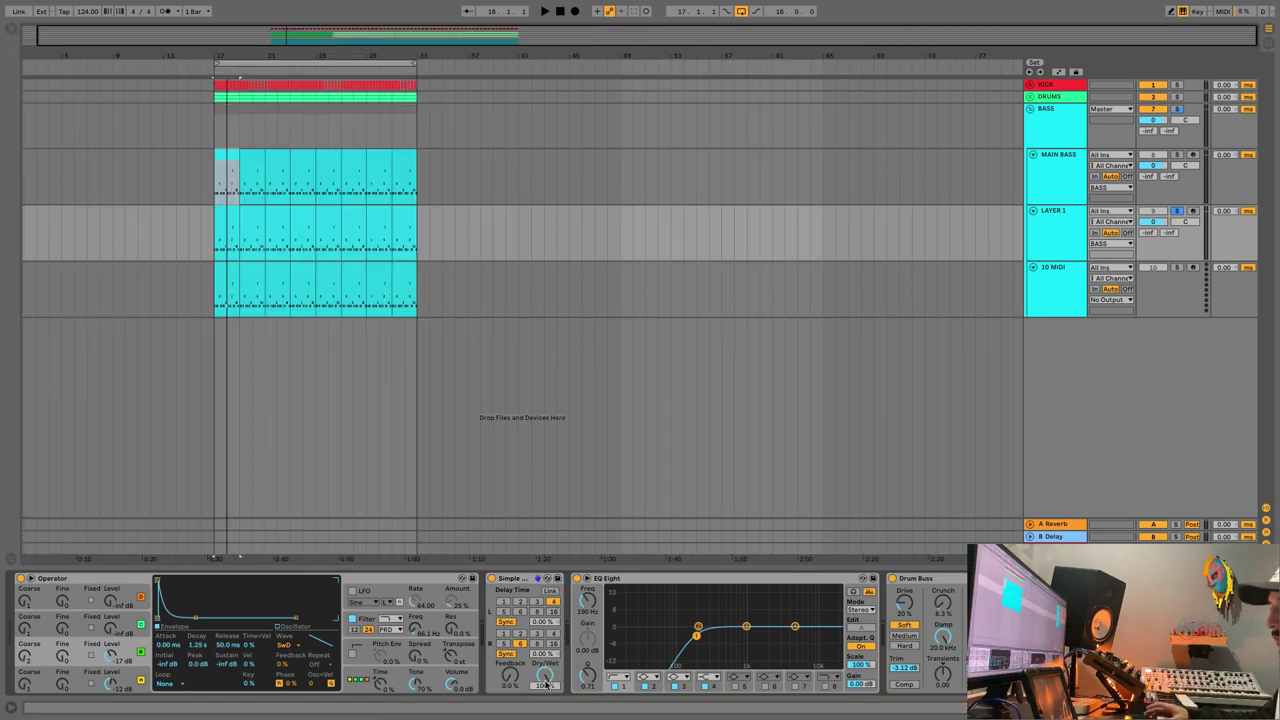
Switch both Simple Delay channels from Sync to Time mode and set their delay times to 1.00 ms.
click(510, 622)
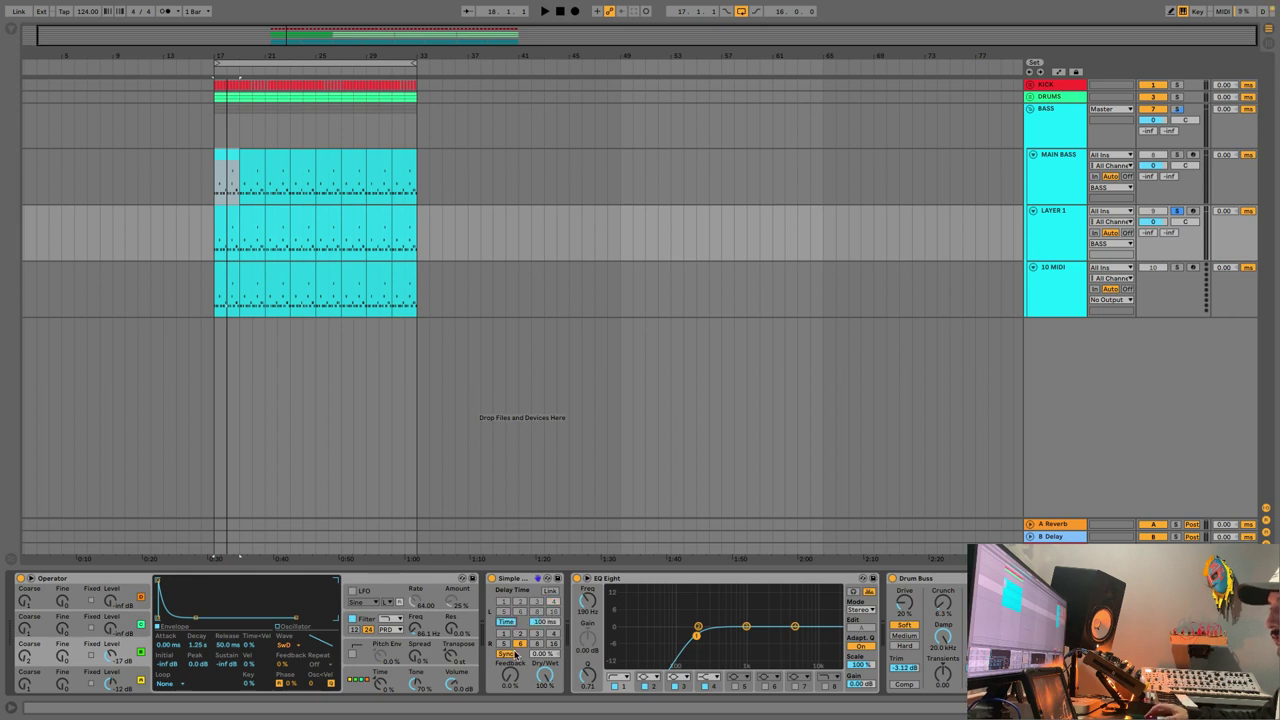
click(508, 653)
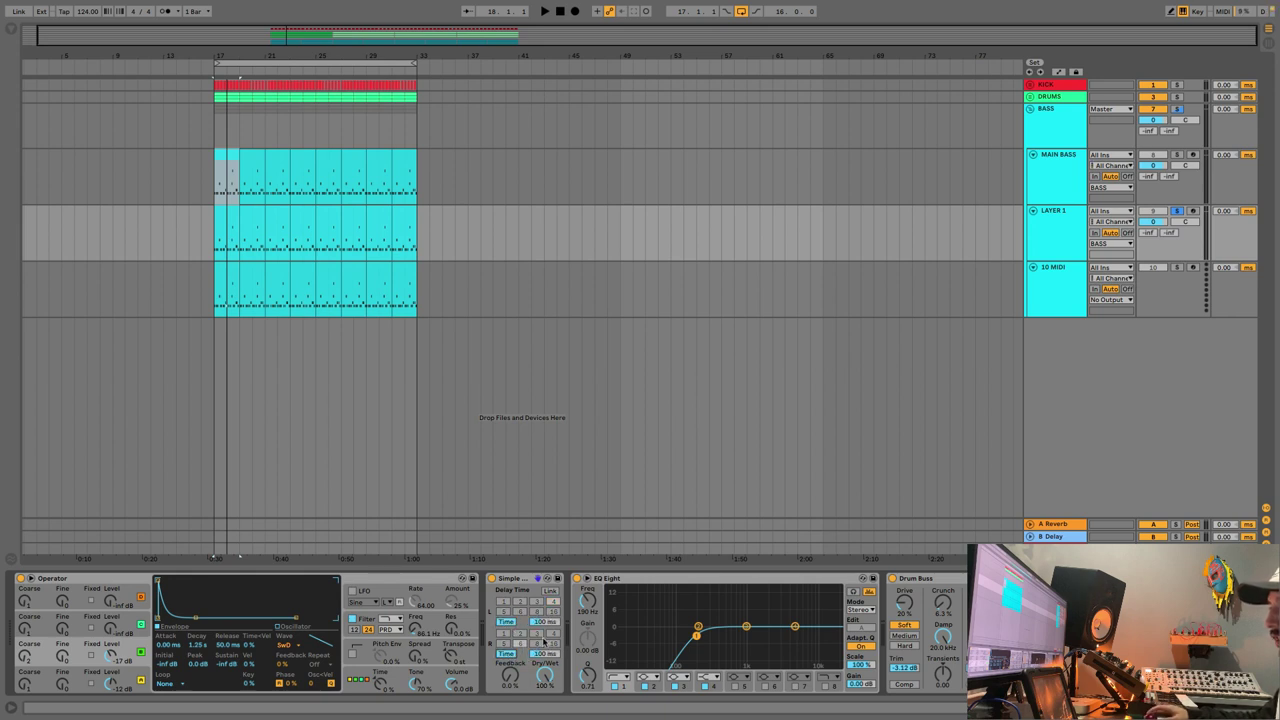
drag(545, 622, 546, 705)
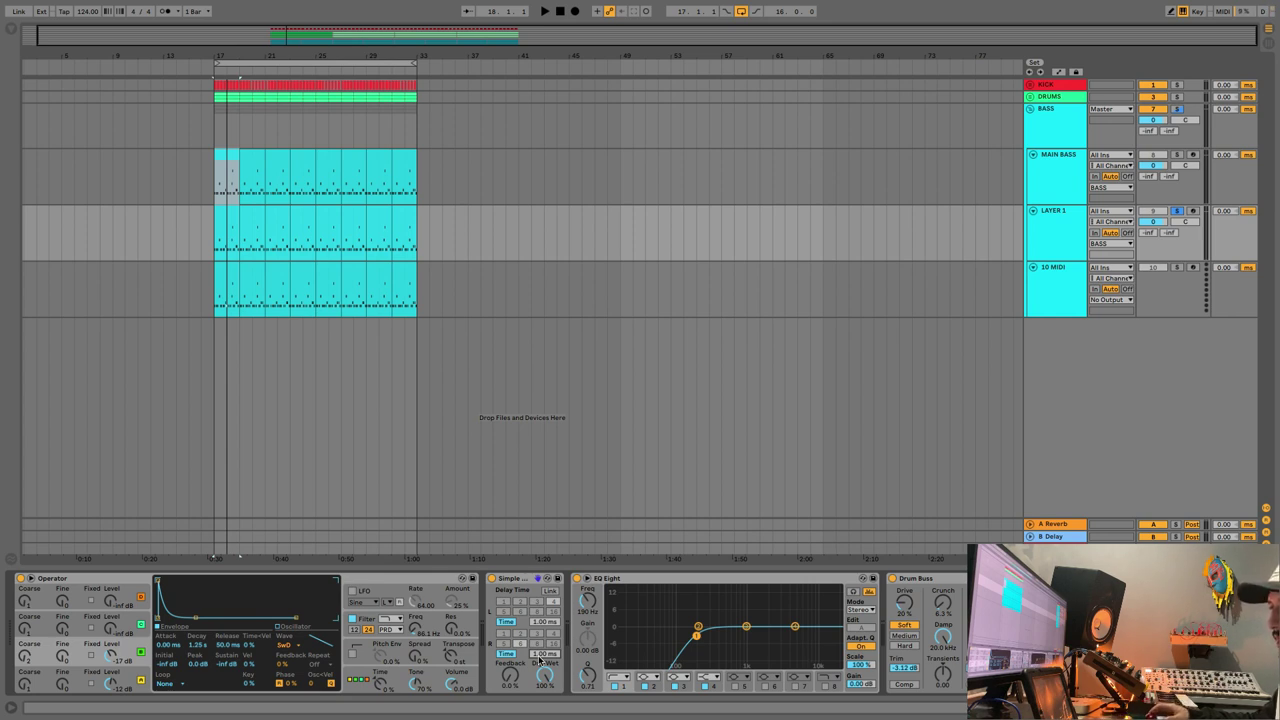
Widen LAYER 1 by raising the Simple Delay's right-channel time to 12.7 ms while auditioning.
drag(538, 656, 538, 642)
key(space)
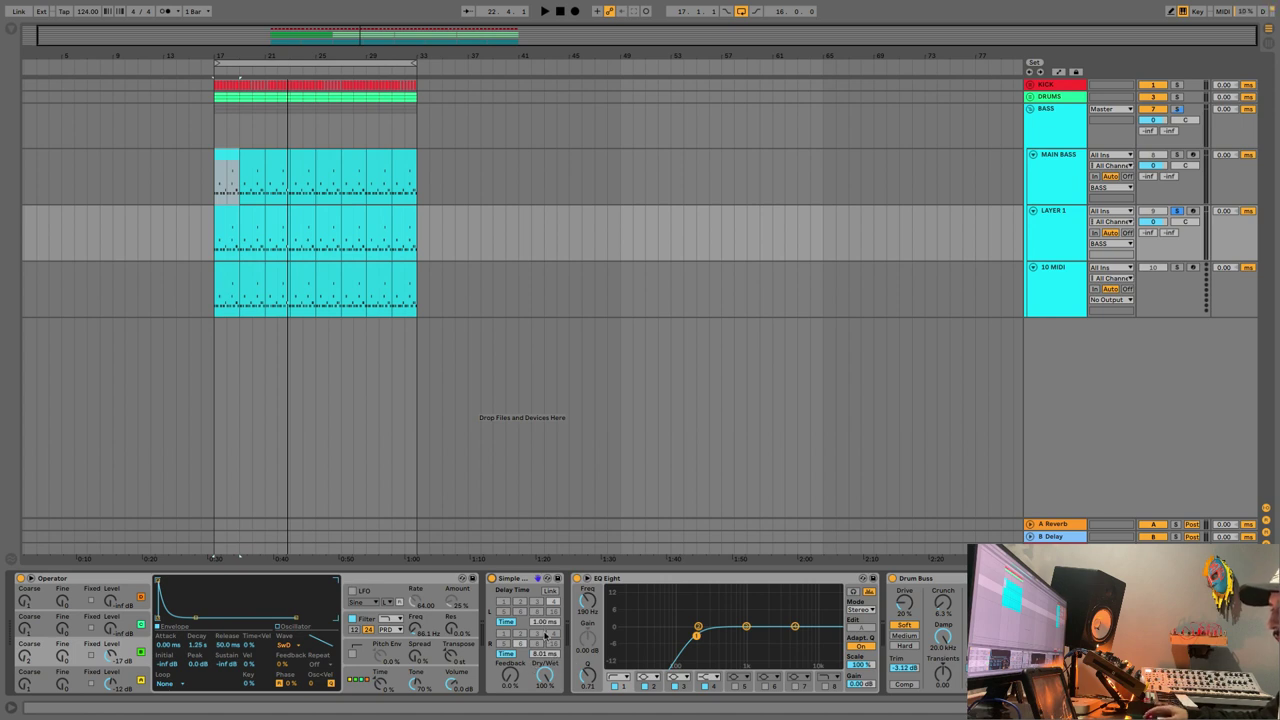
drag(551, 654, 551, 690)
mouse_move(545, 622)
mouse_down()
mouse_move(545, 598)
mouse_move(551, 642)
mouse_move(551, 624)
mouse_up()
key(space)
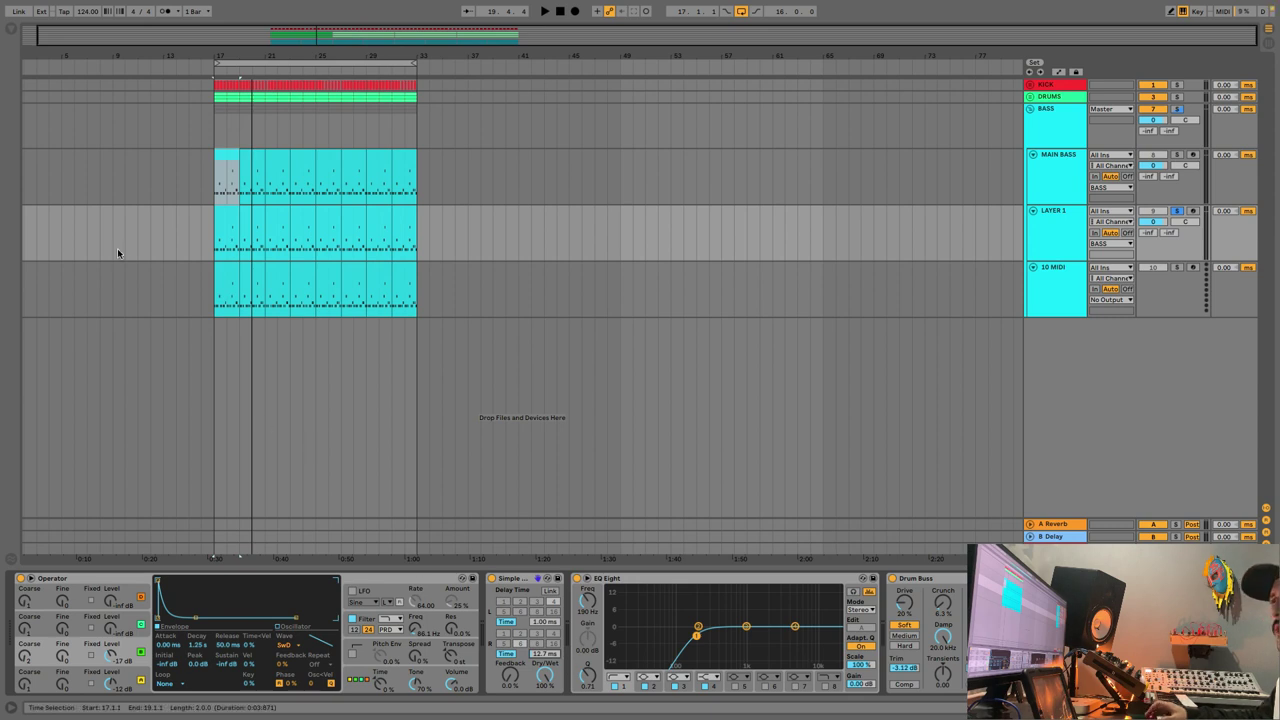
Insert a Utility between LAYER 1's Simple Delay and EQ Eight and reduce its Width to 73 % during playback.
click(10, 33)
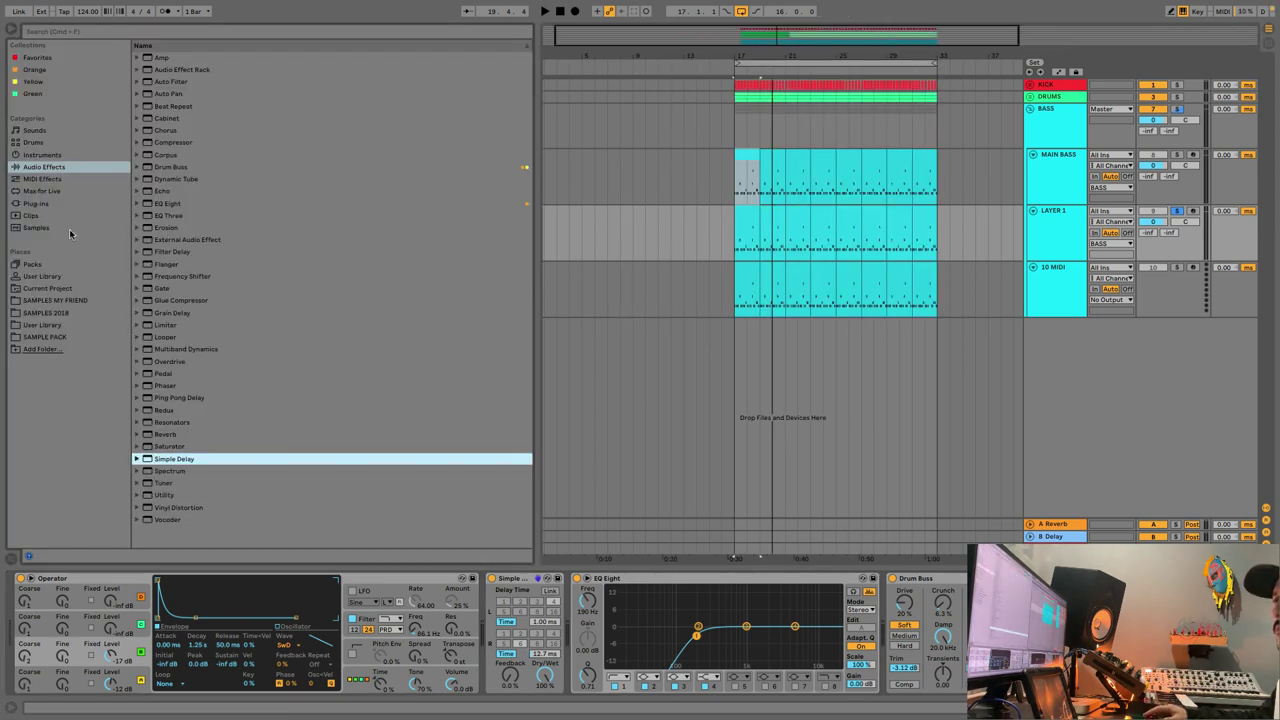
click(163, 496)
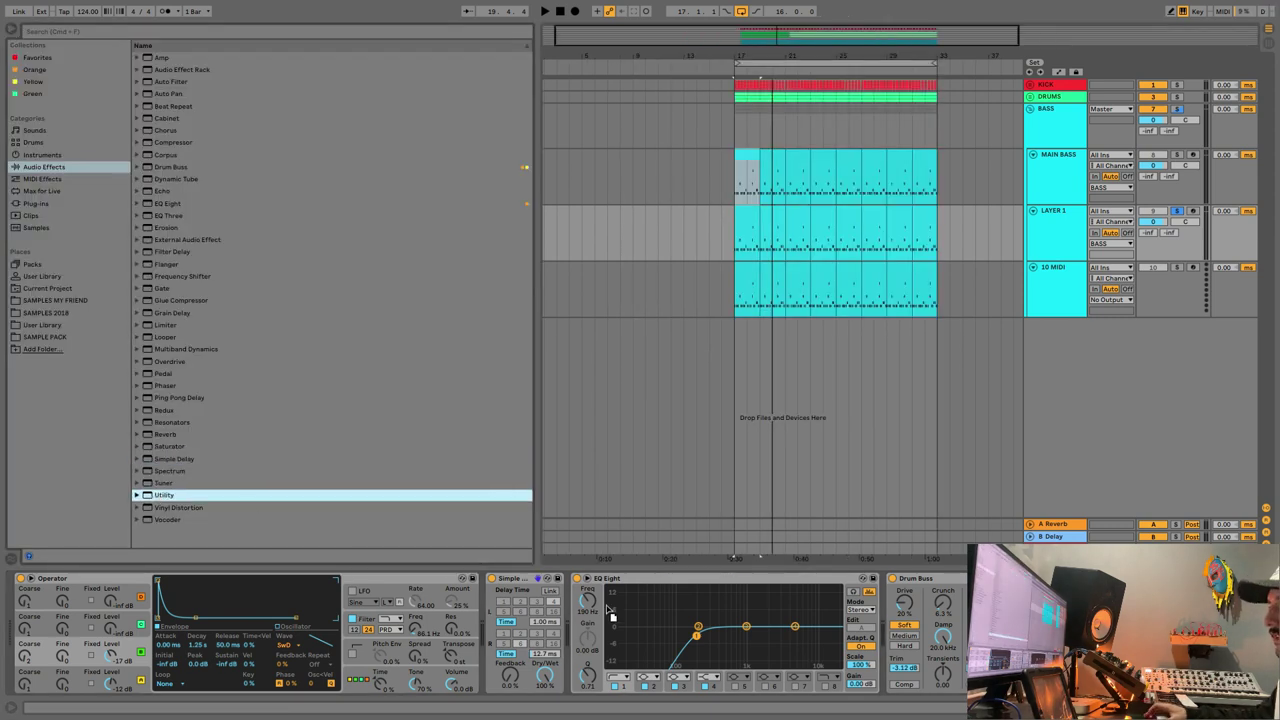
drag(612, 615, 650, 660)
drag(568, 638, 566, 636)
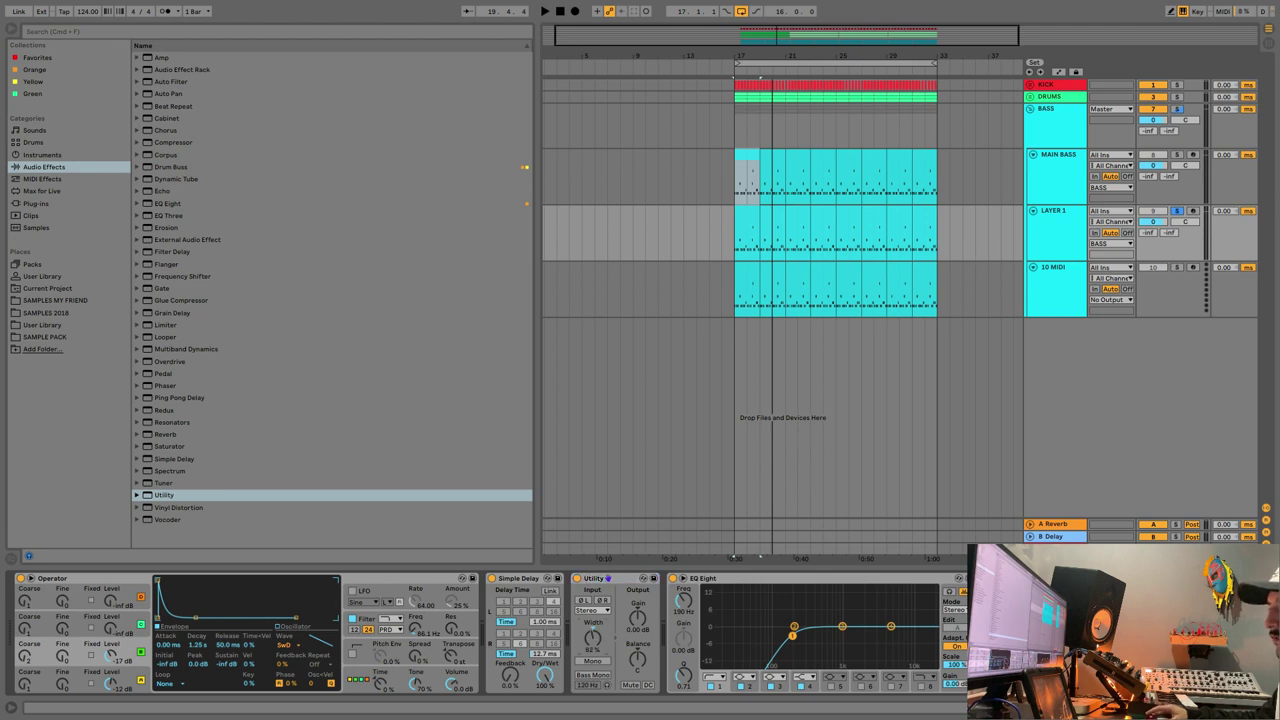
key(space)
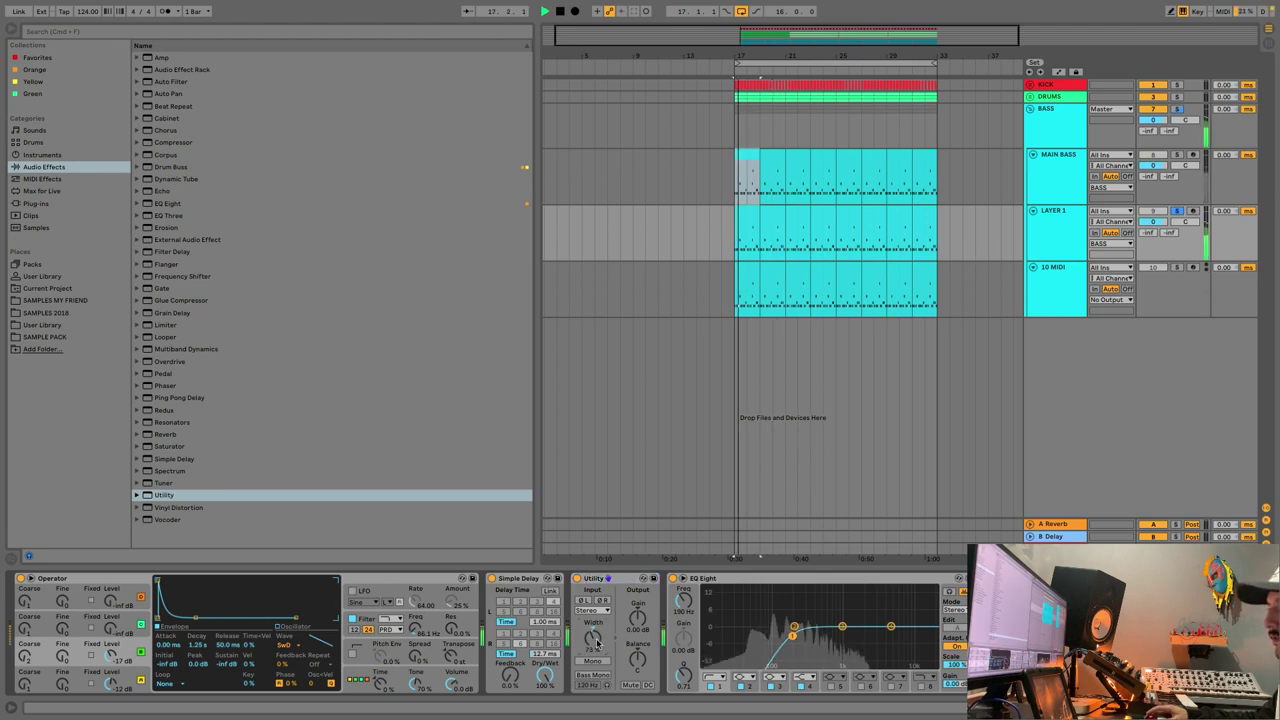
key(space)
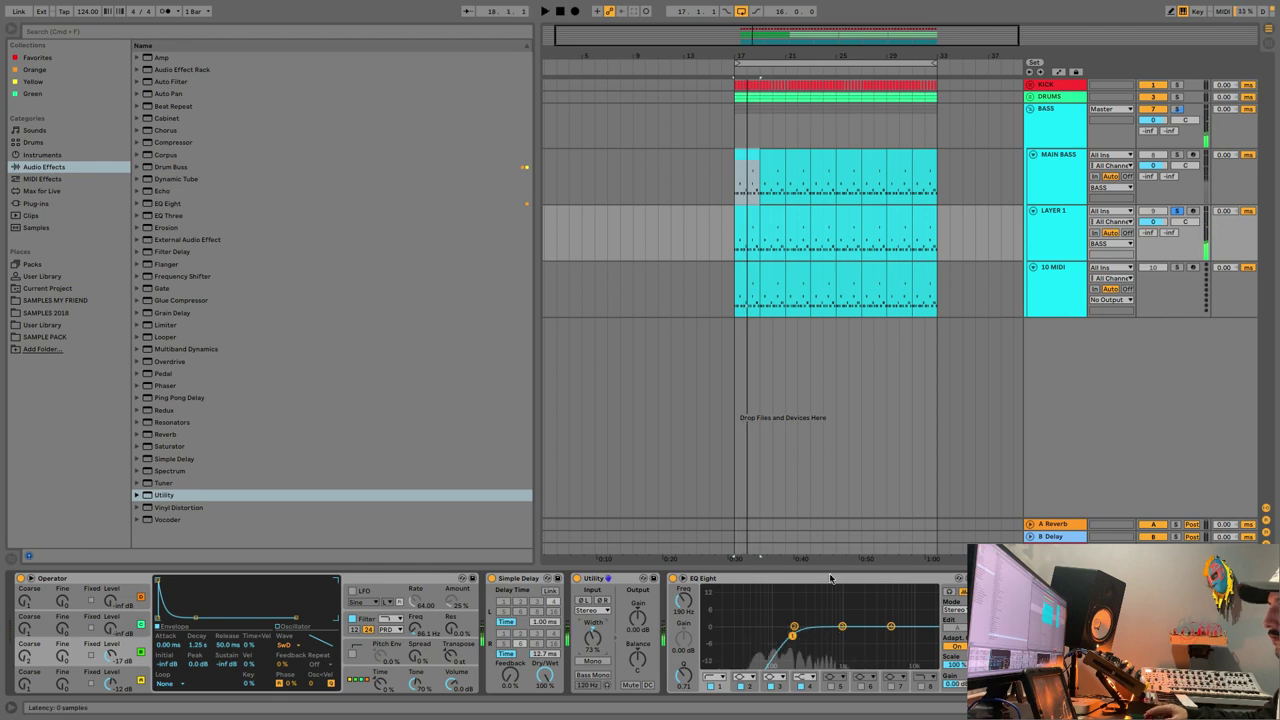
Check the A Reverb return's device and raise LAYER 1's reverb send to -24.8 dB while auditioning.
click(1072, 525)
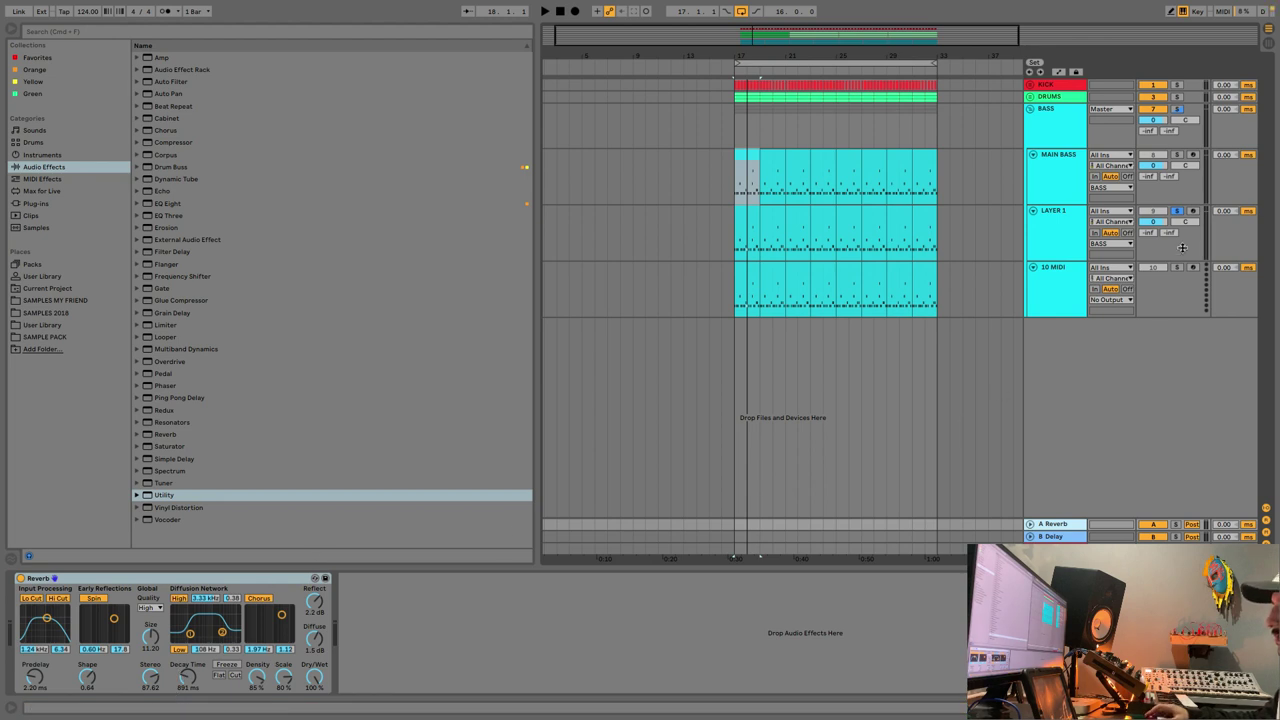
drag(1146, 239, 1147, 230)
key(space)
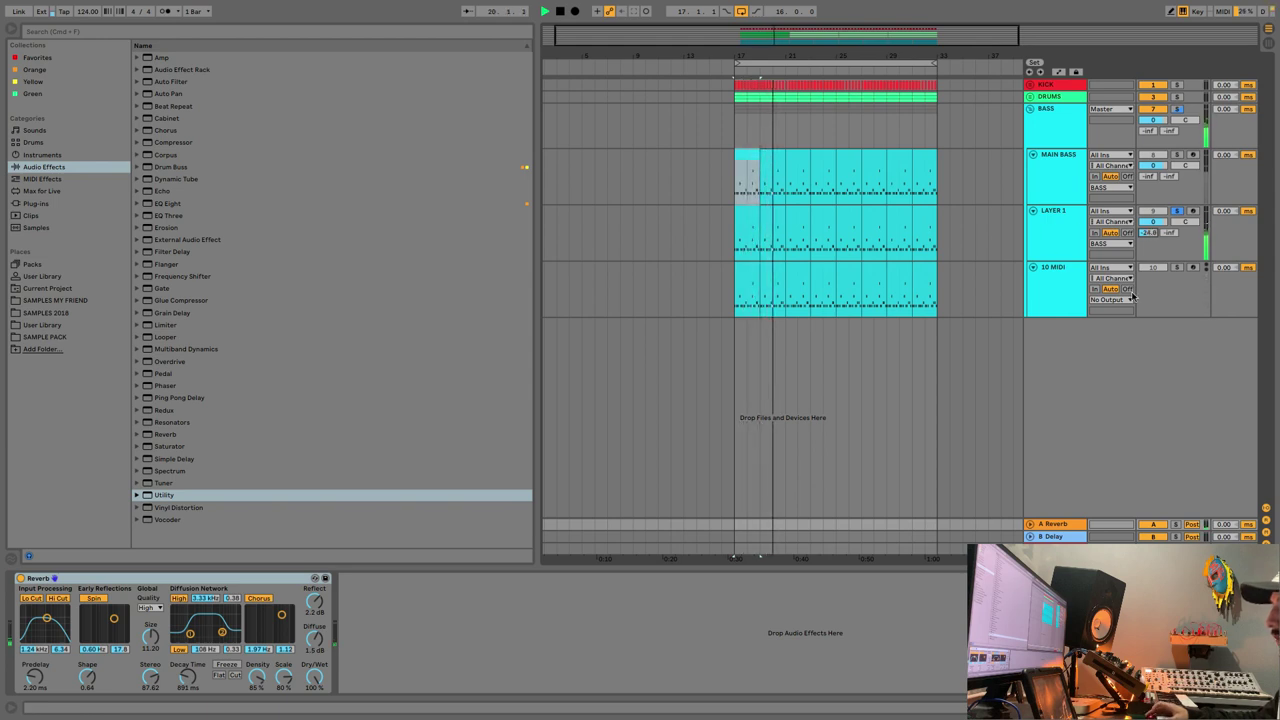
key(space)
Enable band 8 as a low-pass filter in LAYER 1's EQ Eight and set its frequency to 1.58 kHz during playback.
click(1077, 245)
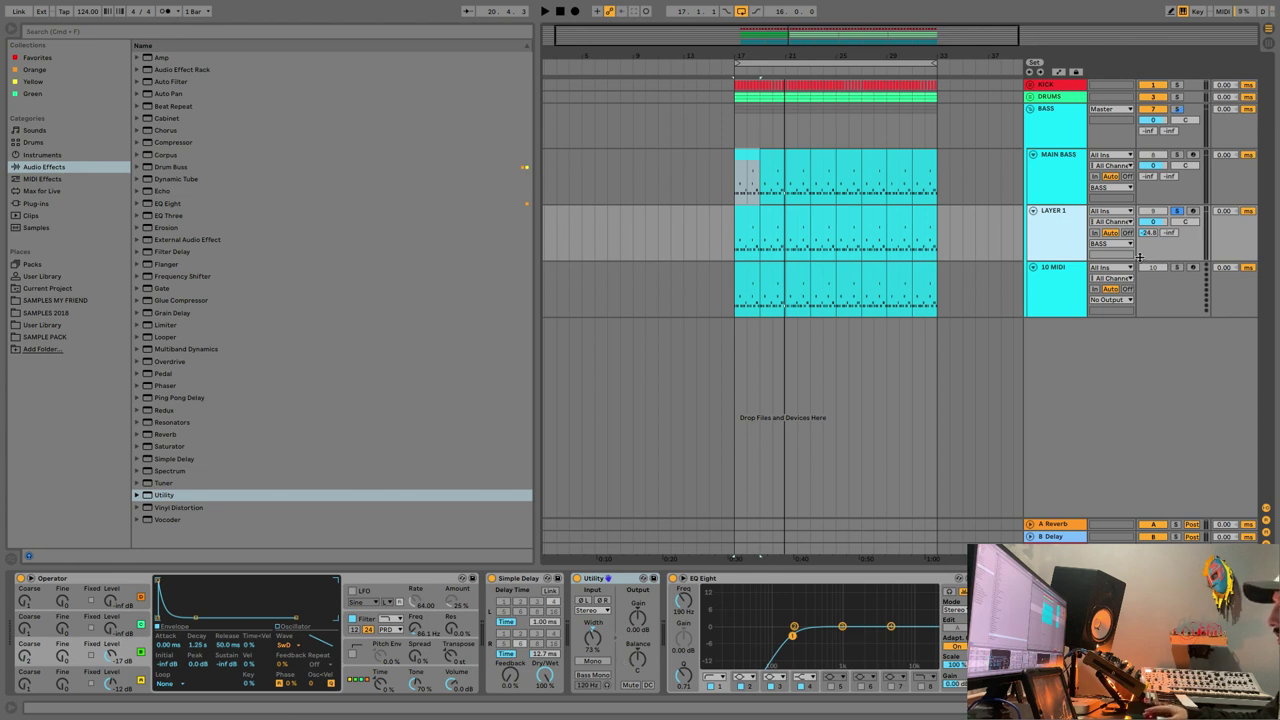
key(Tab)
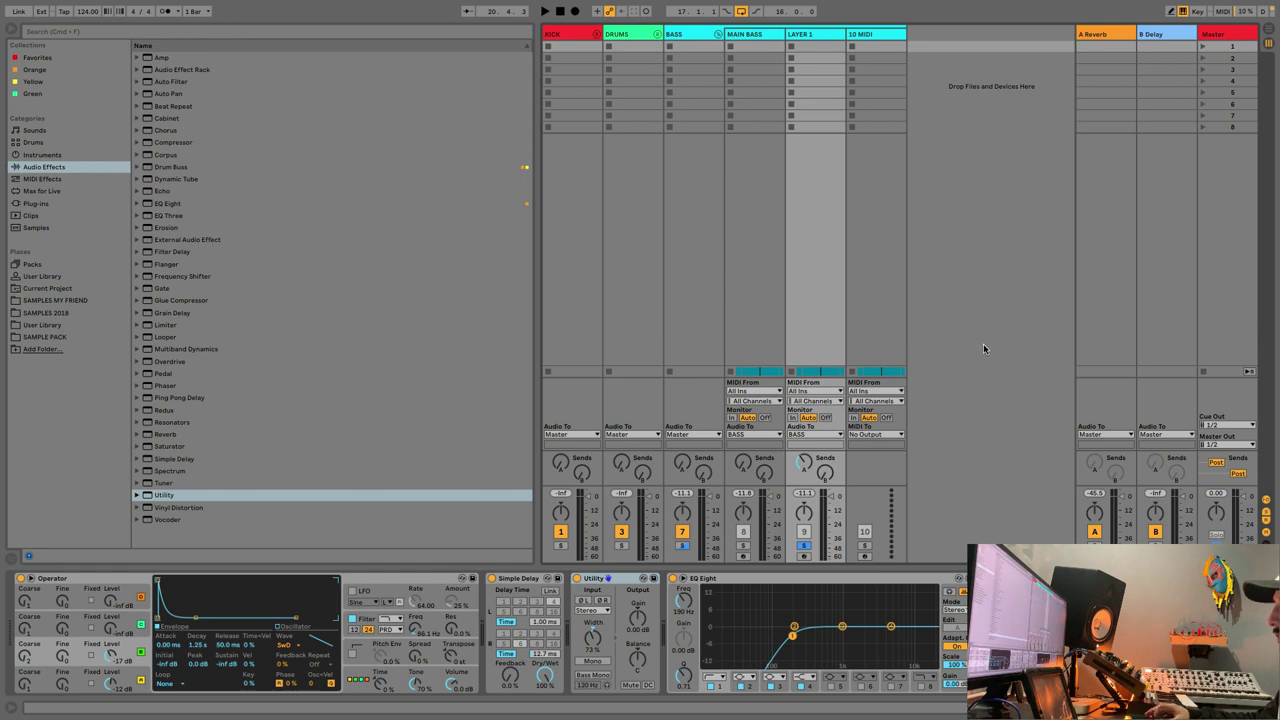
key(Tab)
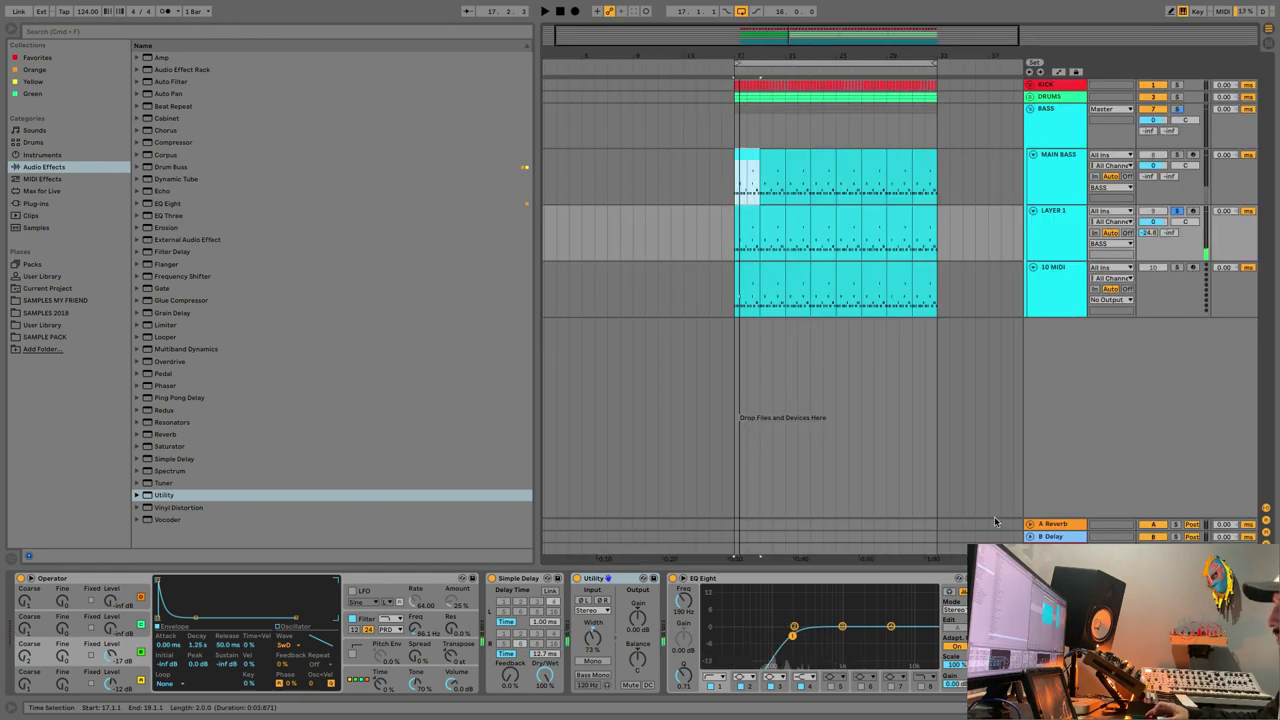
click(920, 688)
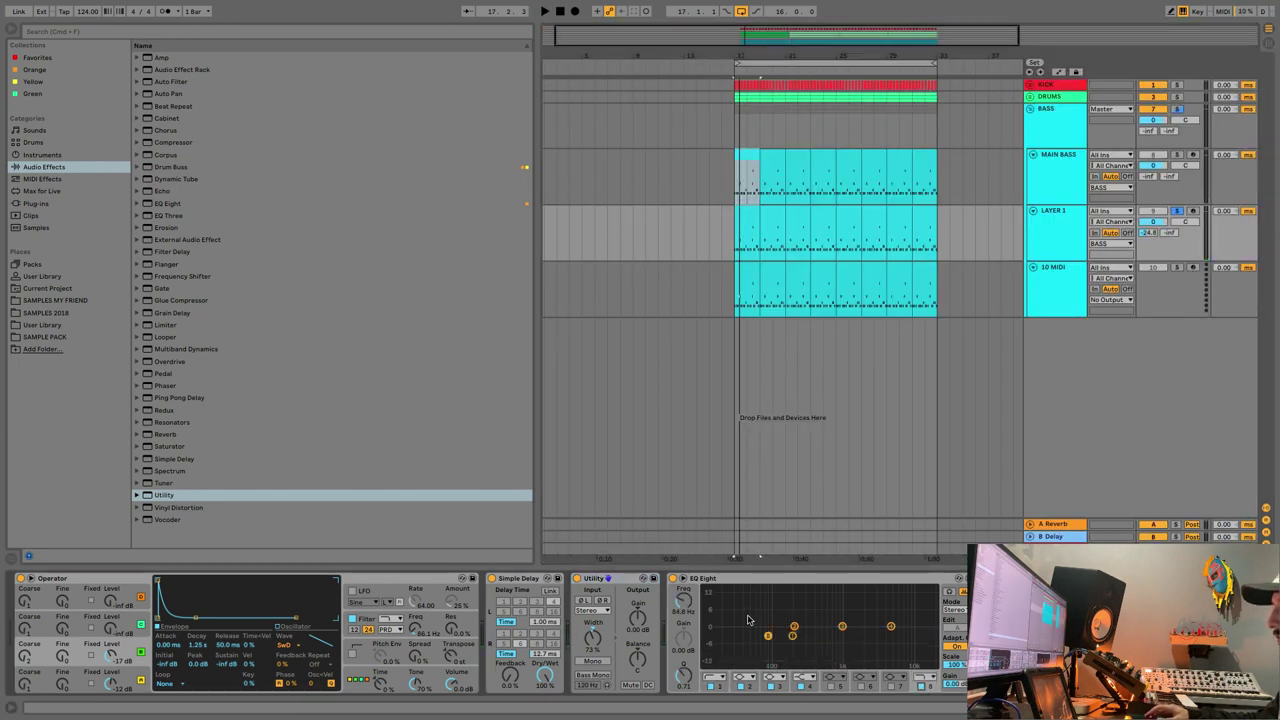
mouse_move(698, 613)
mouse_down()
mouse_move(698, 550)
mouse_move(679, 609)
mouse_up()
key(space)
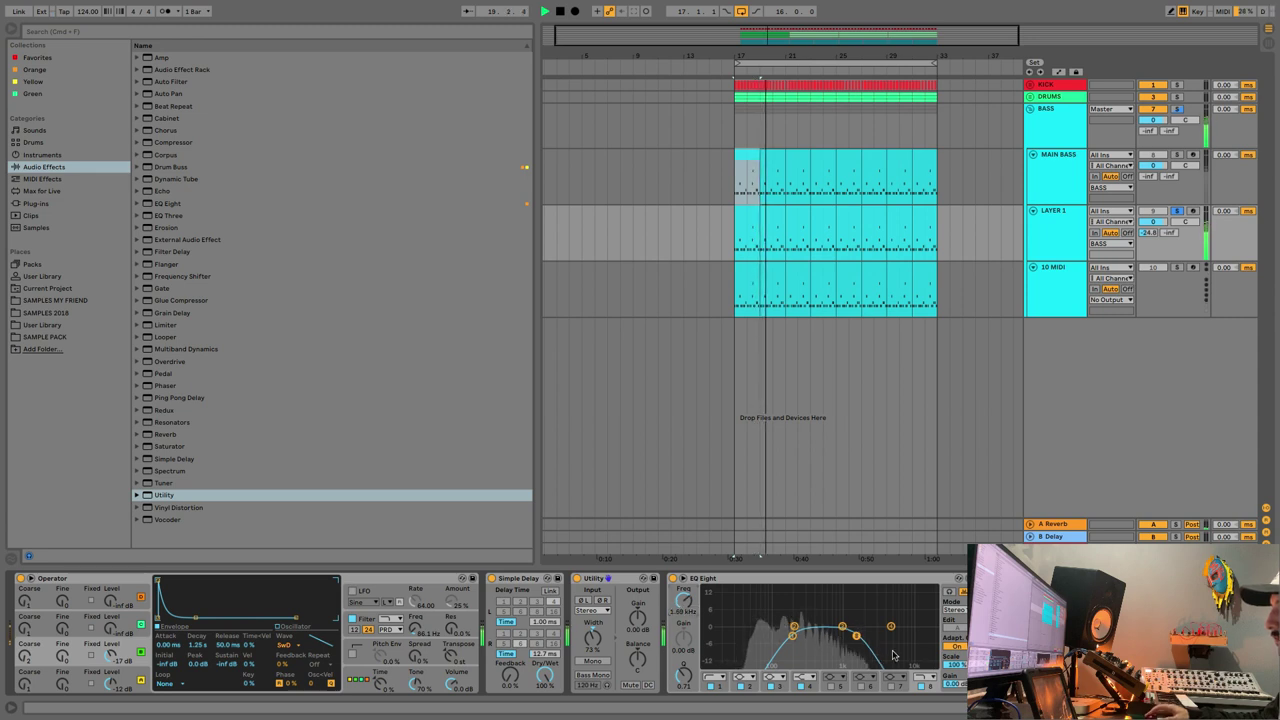
key(space)
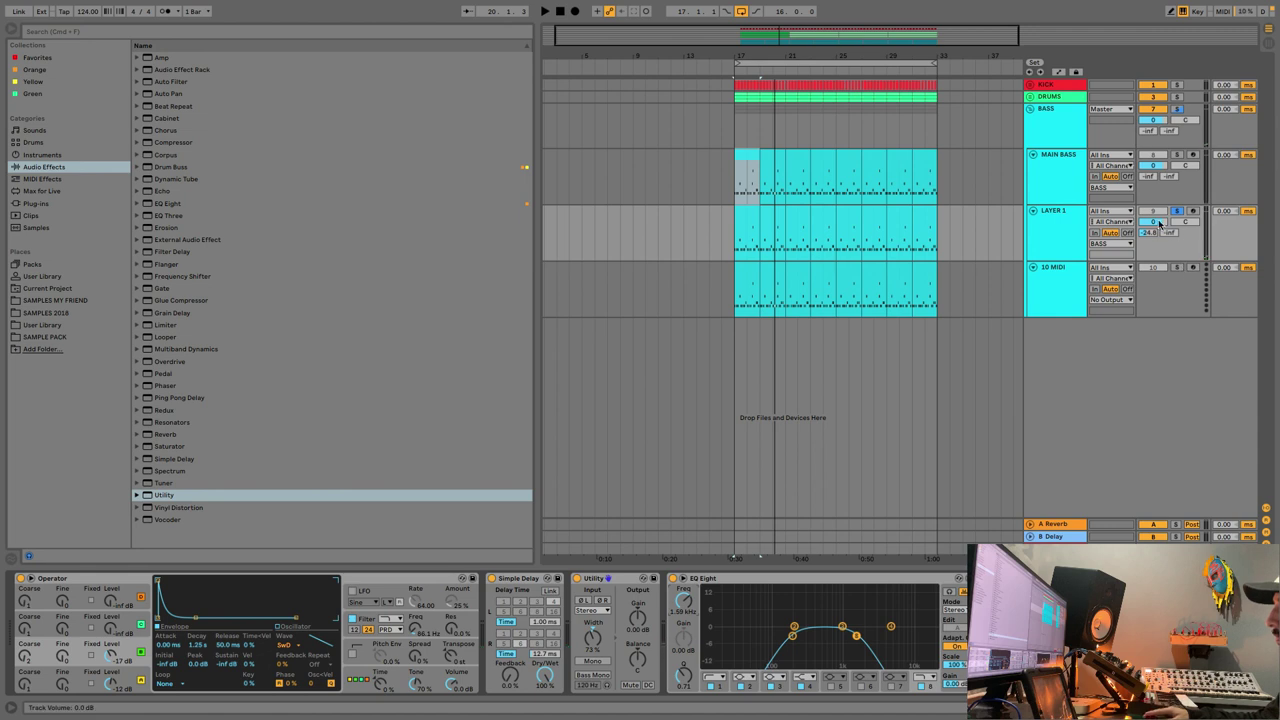
Unsolo LAYER 1 and balance its track volume against MAIN BASS at -0.7 dB during playback, checking the mixer levels.
drag(1159, 222, 1157, 234)
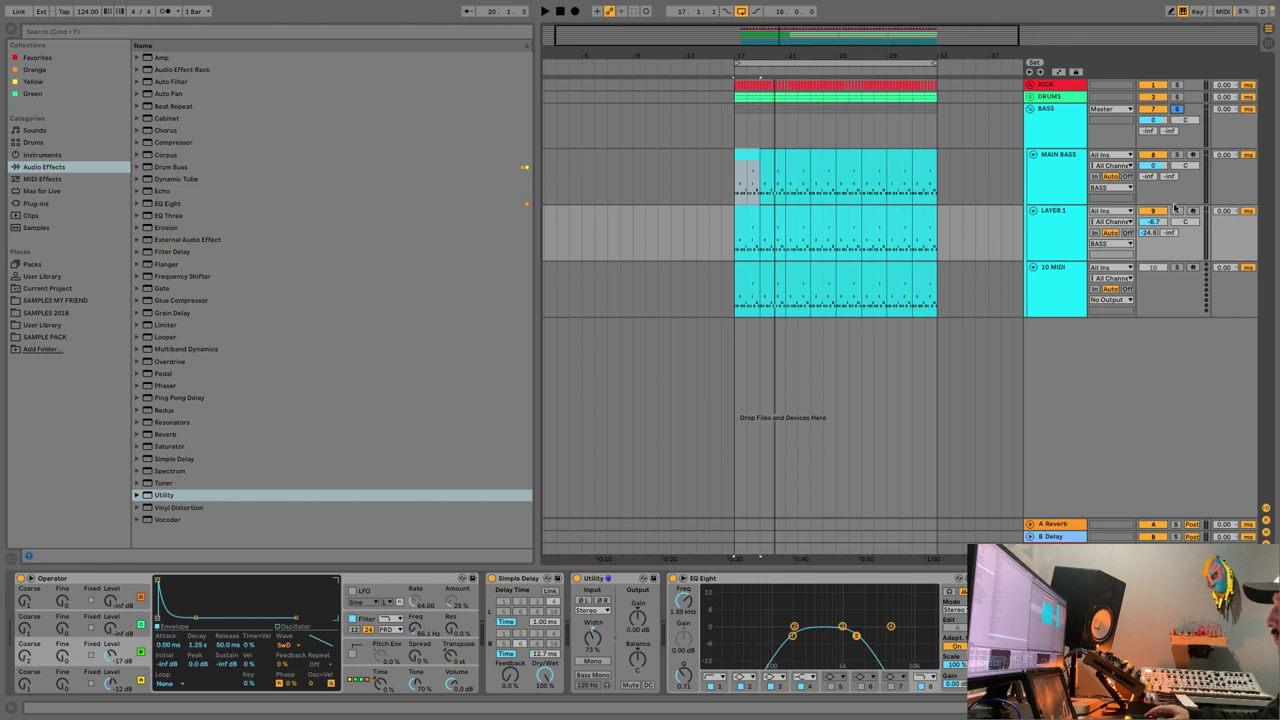
key(space)
drag(1154, 222, 1154, 214)
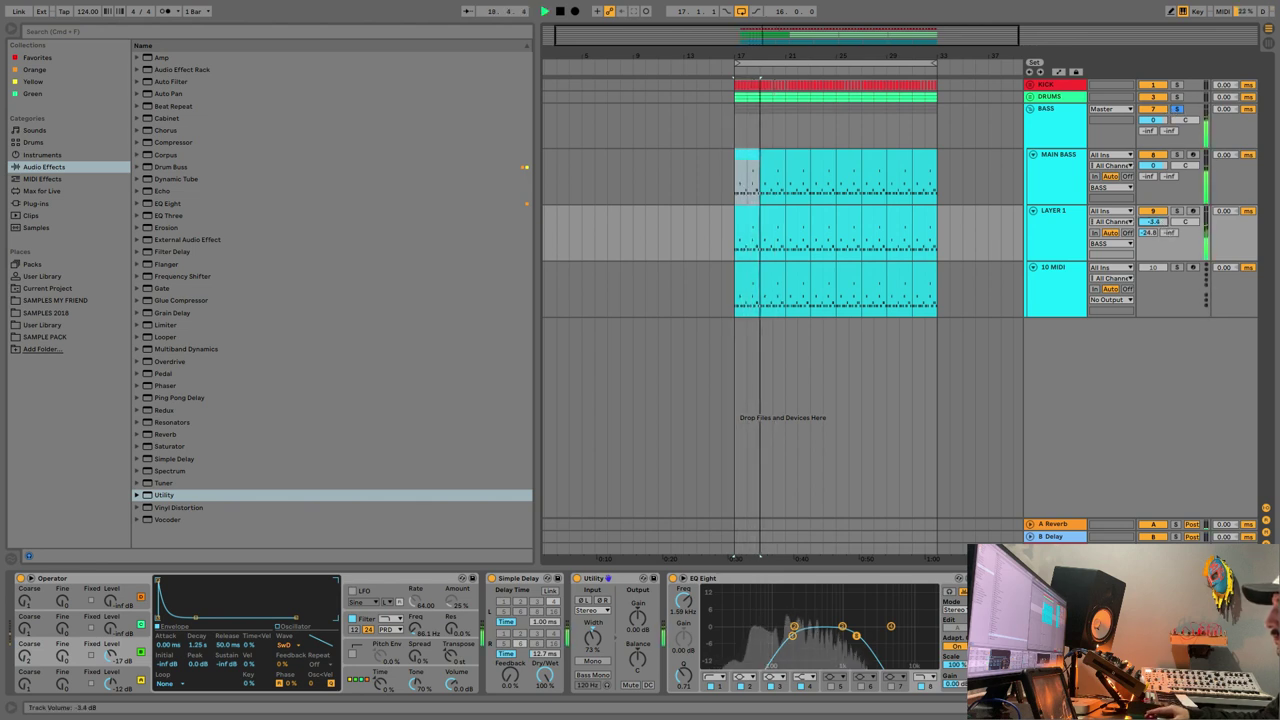
key(Tab)
key(Tab)
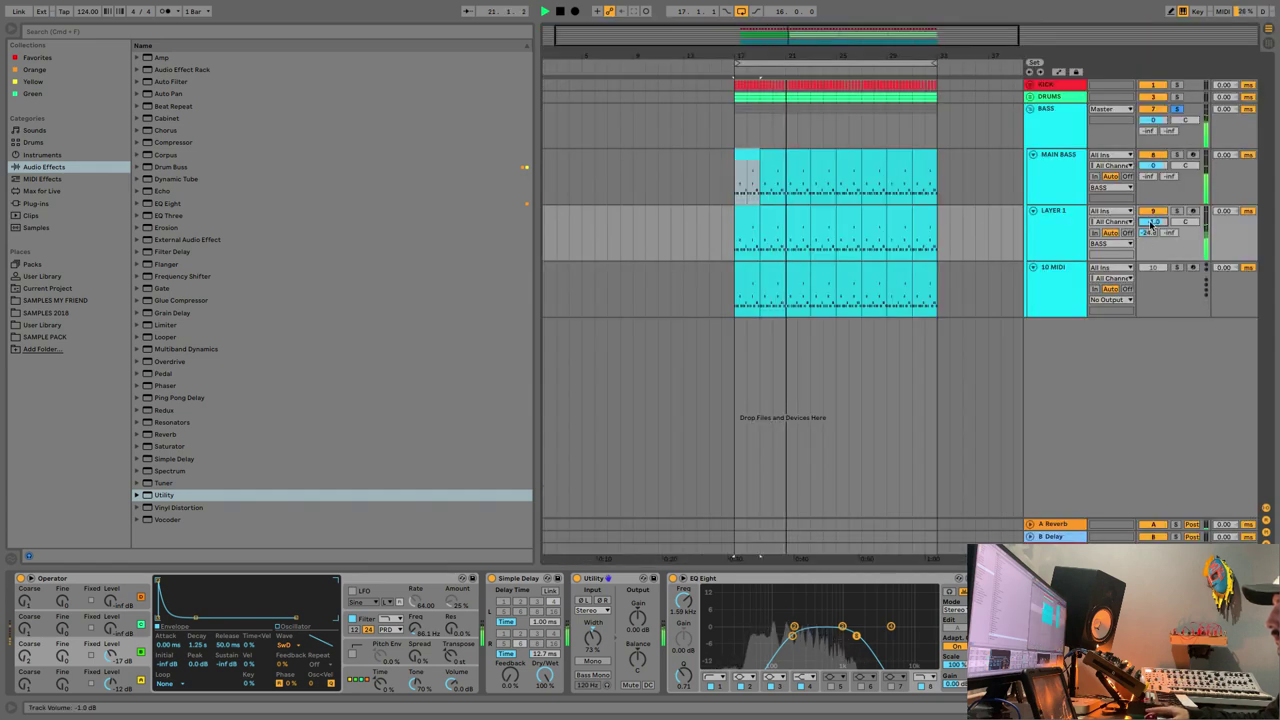
key(Tab)
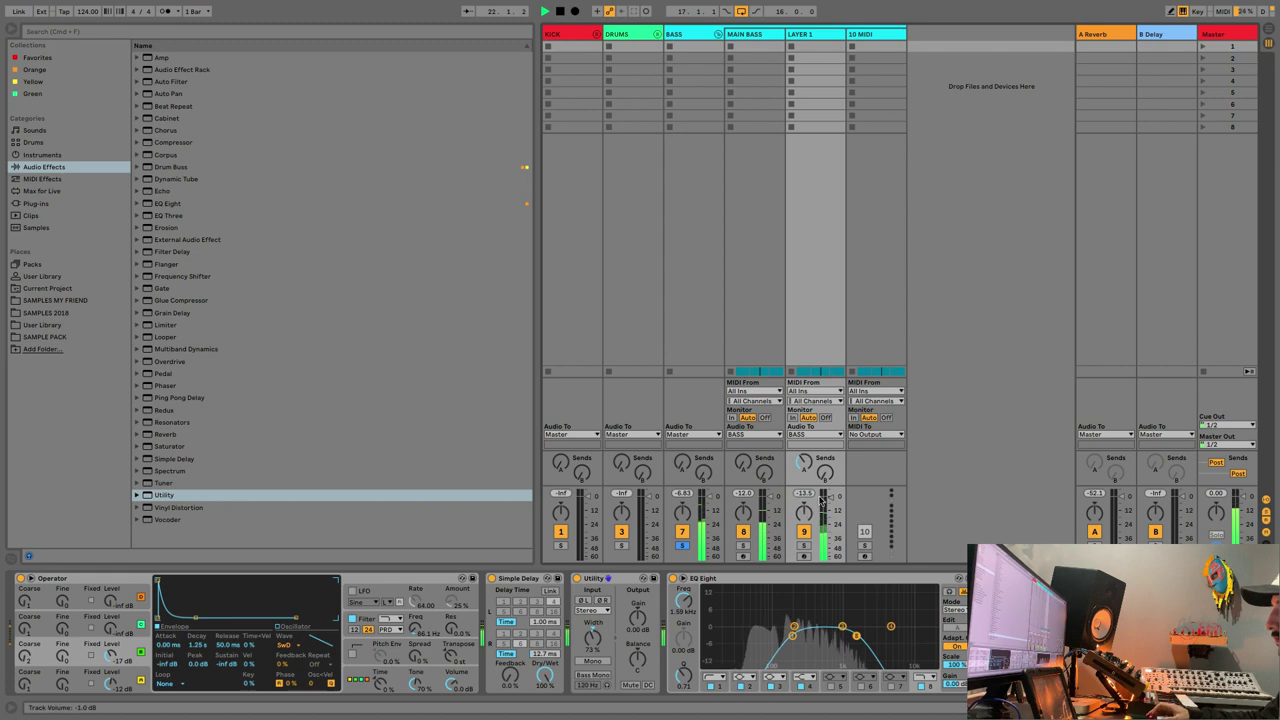
key(Tab)
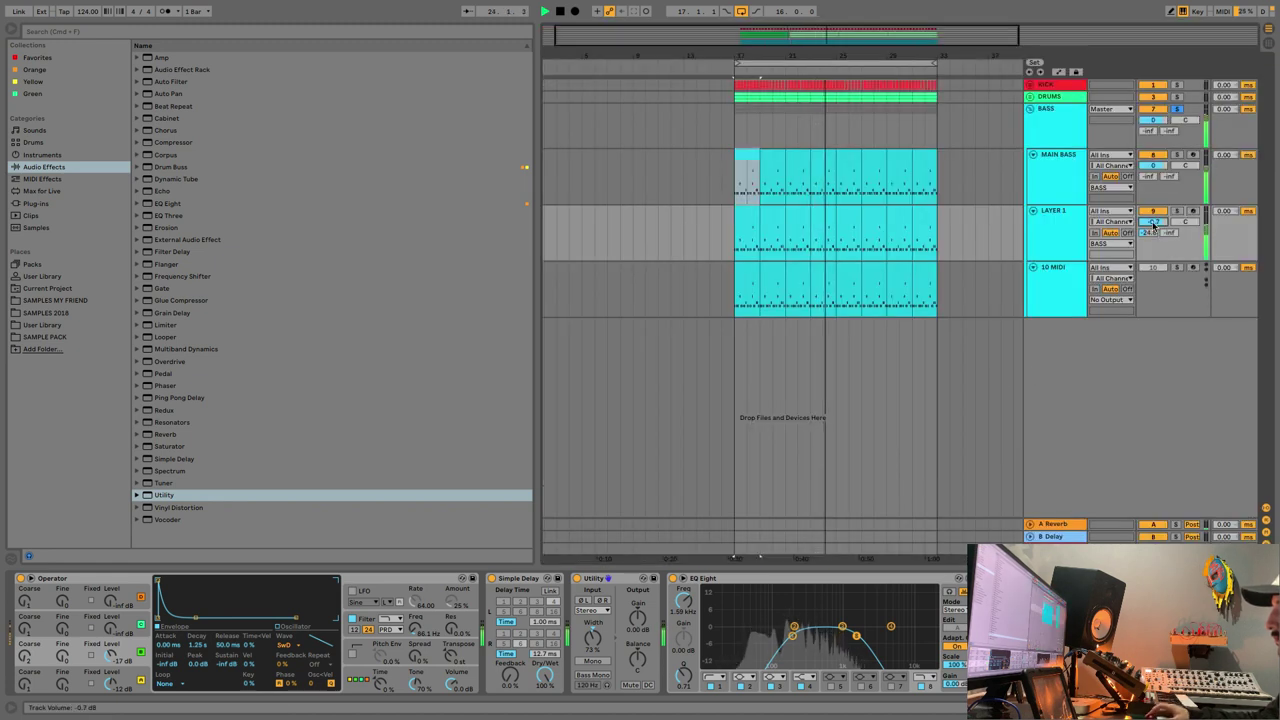
Unsolo the BASS group and lower LAYER 1's track volume to -1.8 dB during full-mix playback, checking the mixer levels.
click(1177, 109)
key(space)
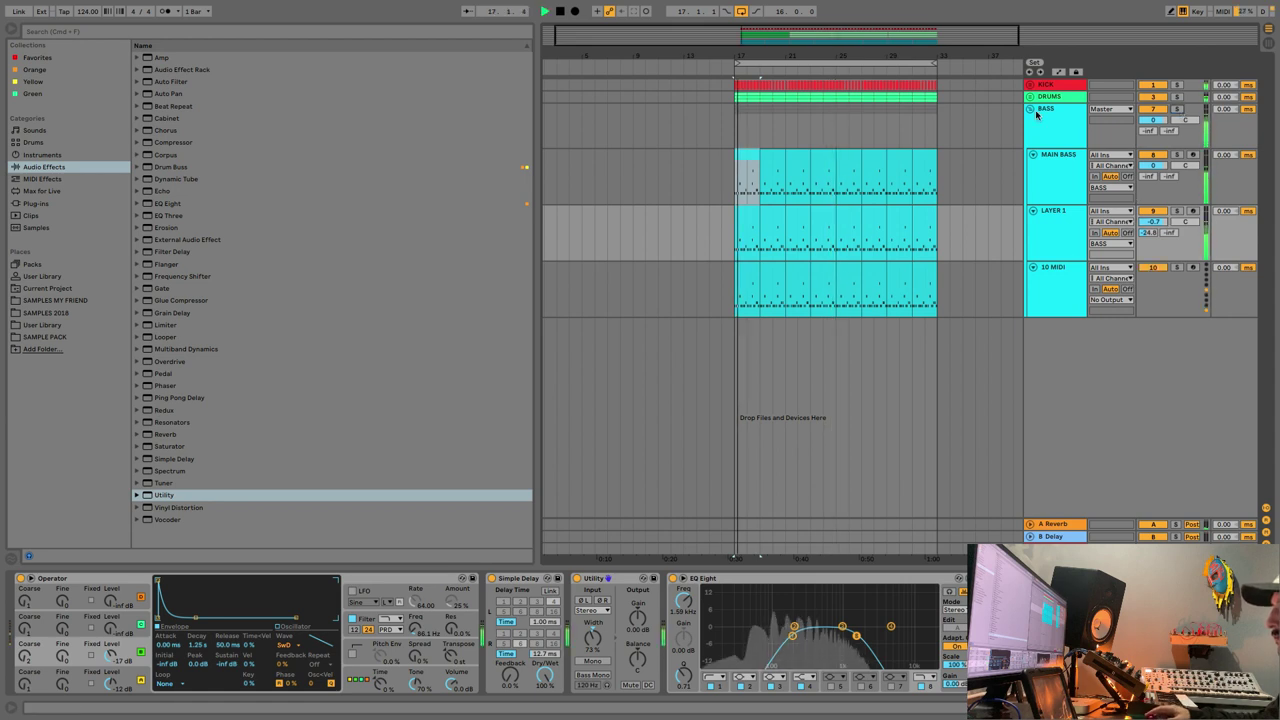
key(Tab)
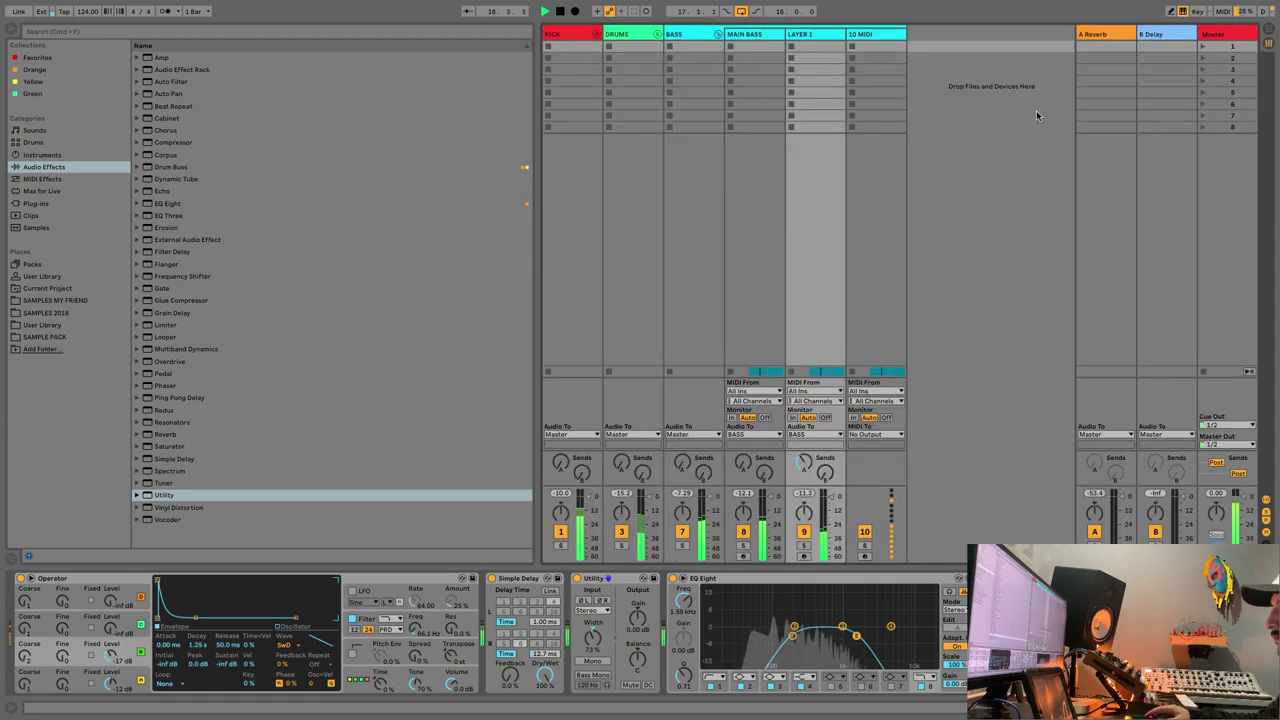
key(Tab)
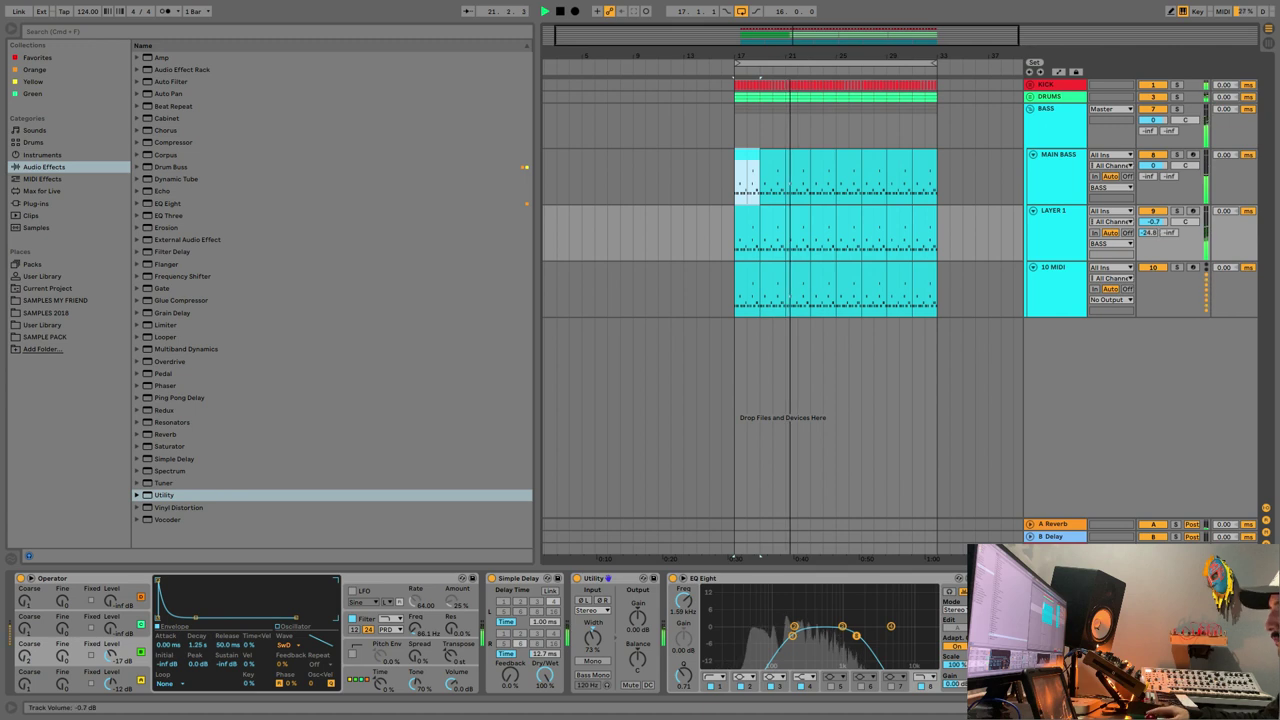
drag(1162, 223, 1162, 233)
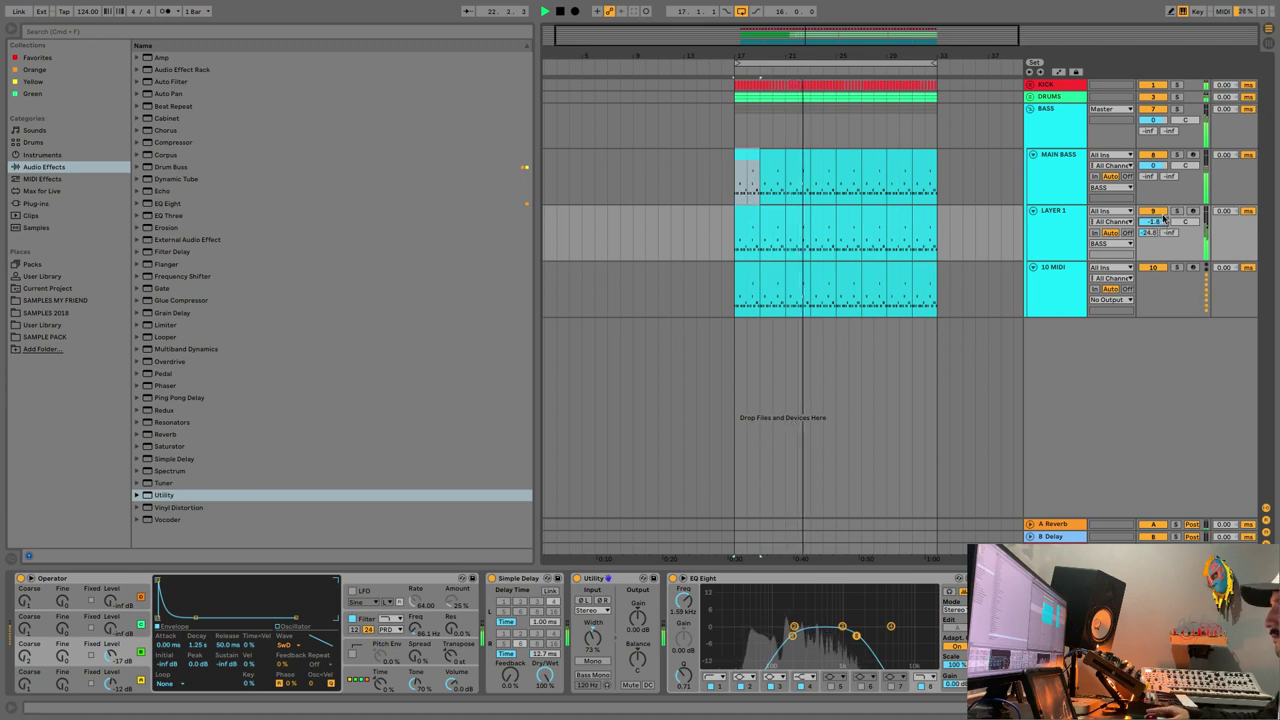
Copy LAYER 1's full device chain onto the 10 MIDI track and rename that track Layer 2.
click(1043, 185)
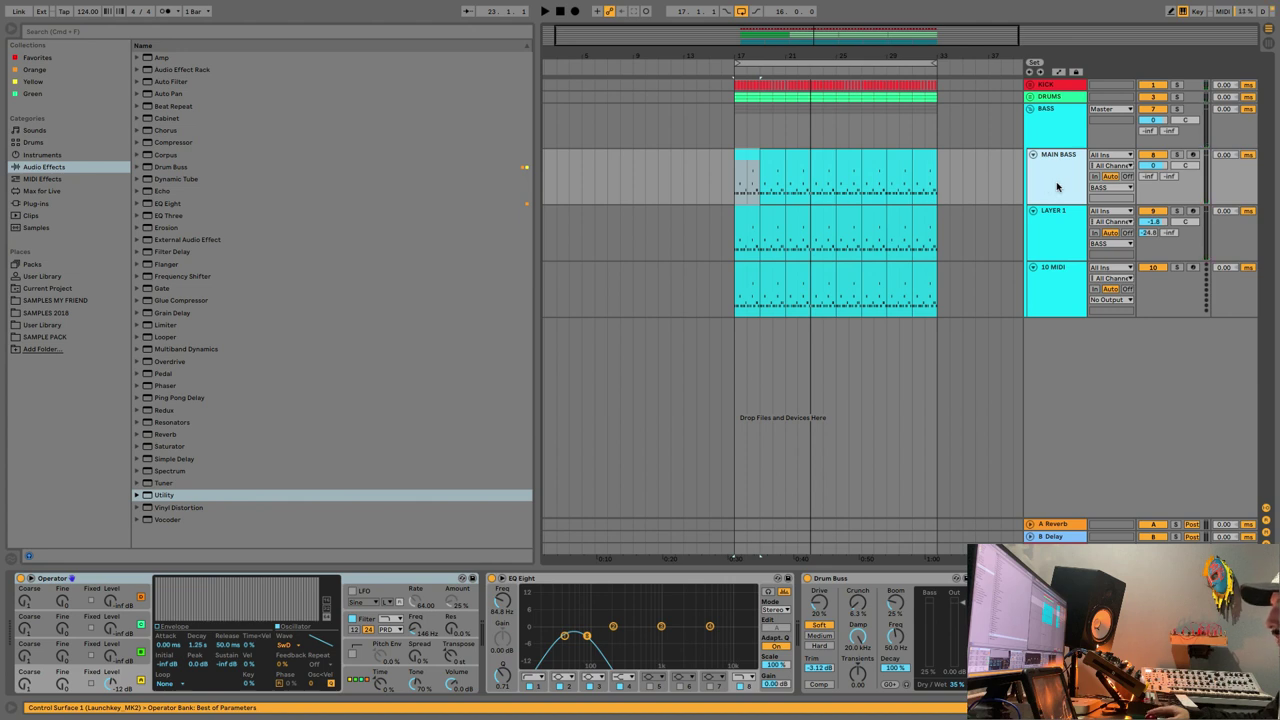
click(1062, 230)
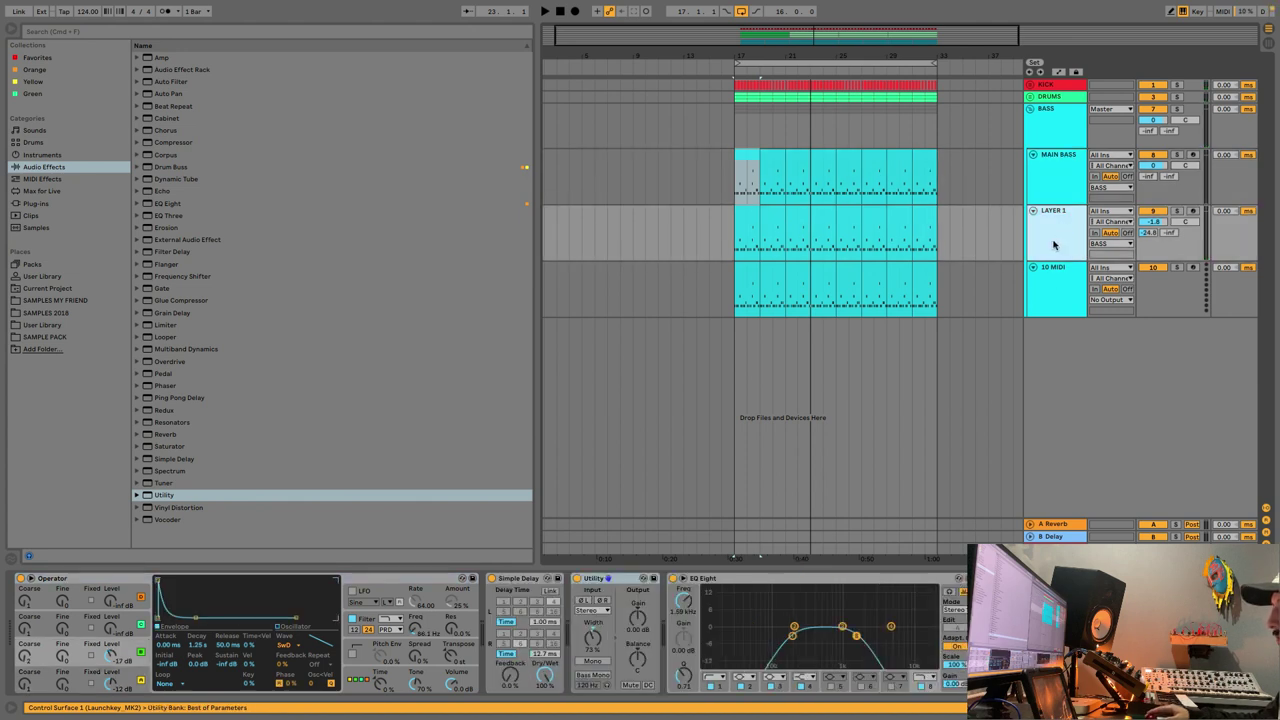
click(424, 580)
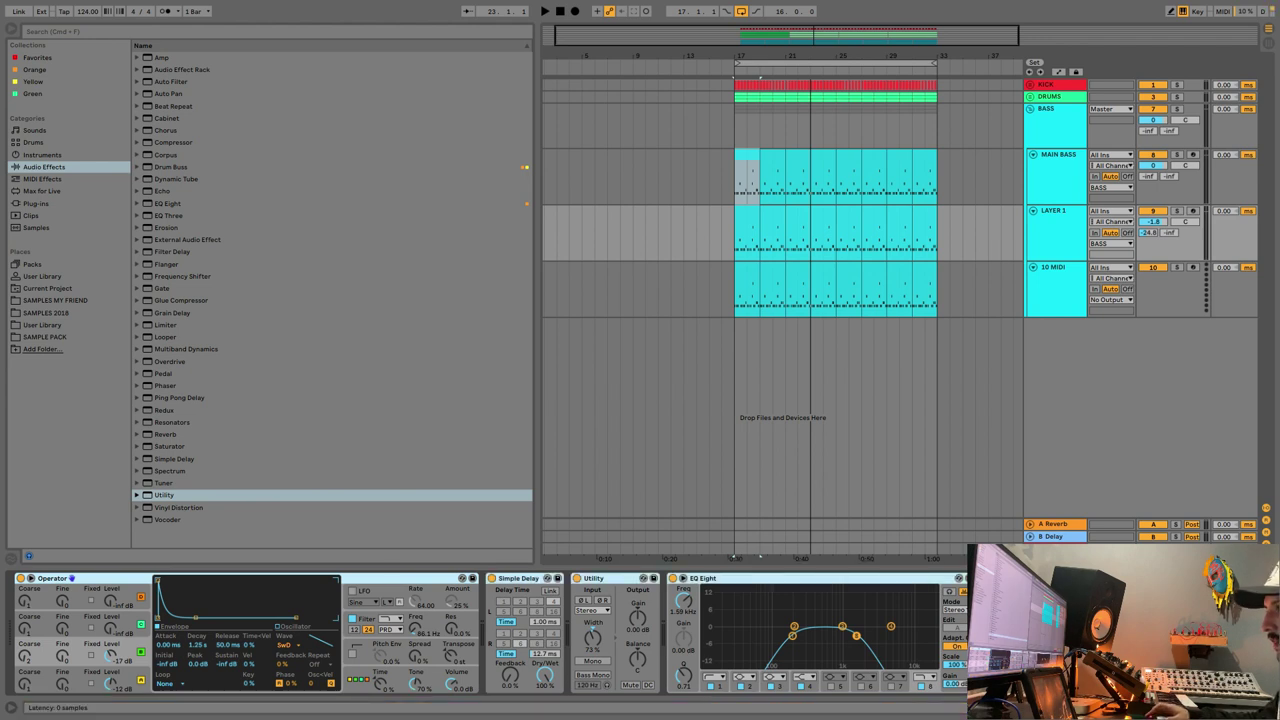
click(1060, 281)
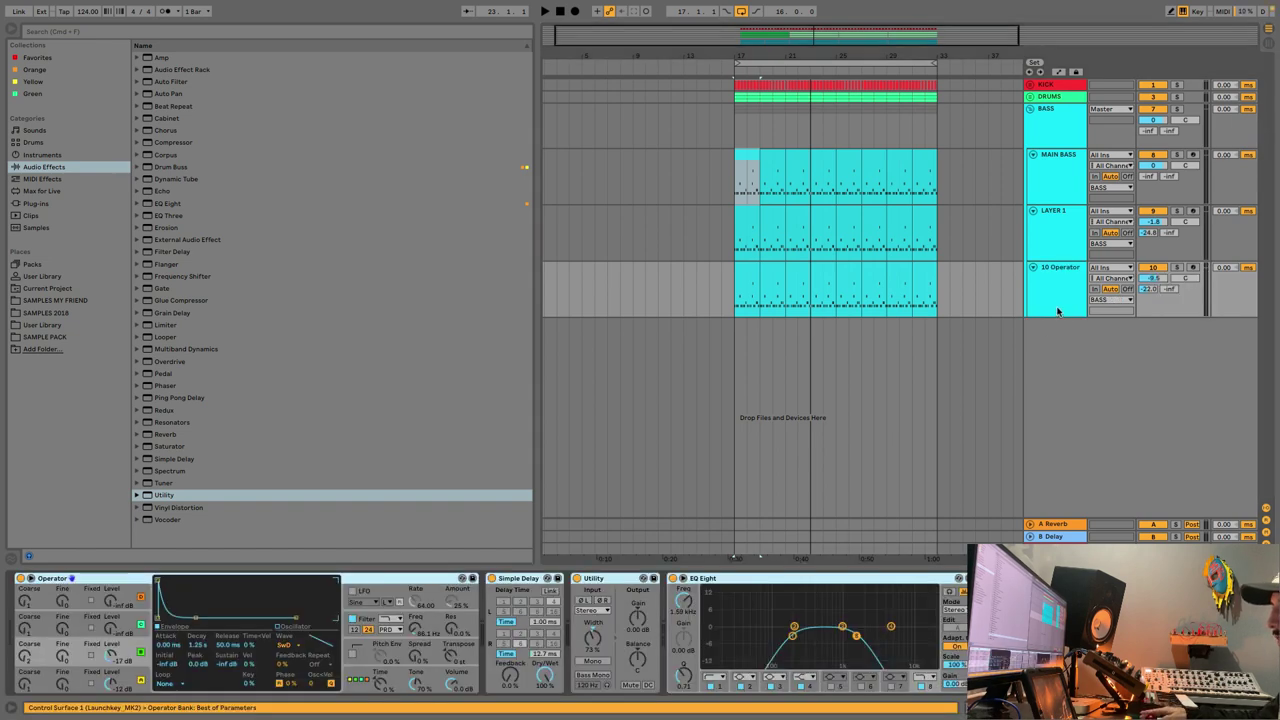
click(1060, 309)
key(super+r)
key(BackSpace)
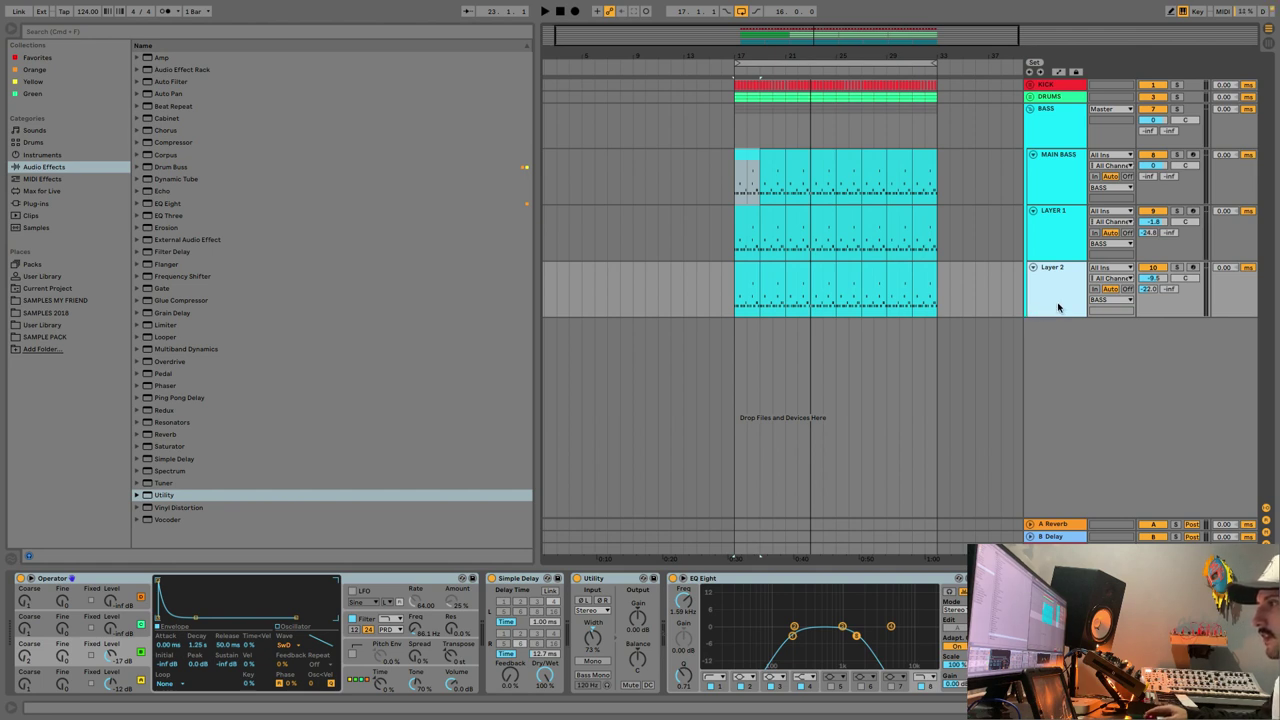
Solo Layer 2, set its Operator's oscillator A waveform to Square D and audition it.
click(1177, 267)
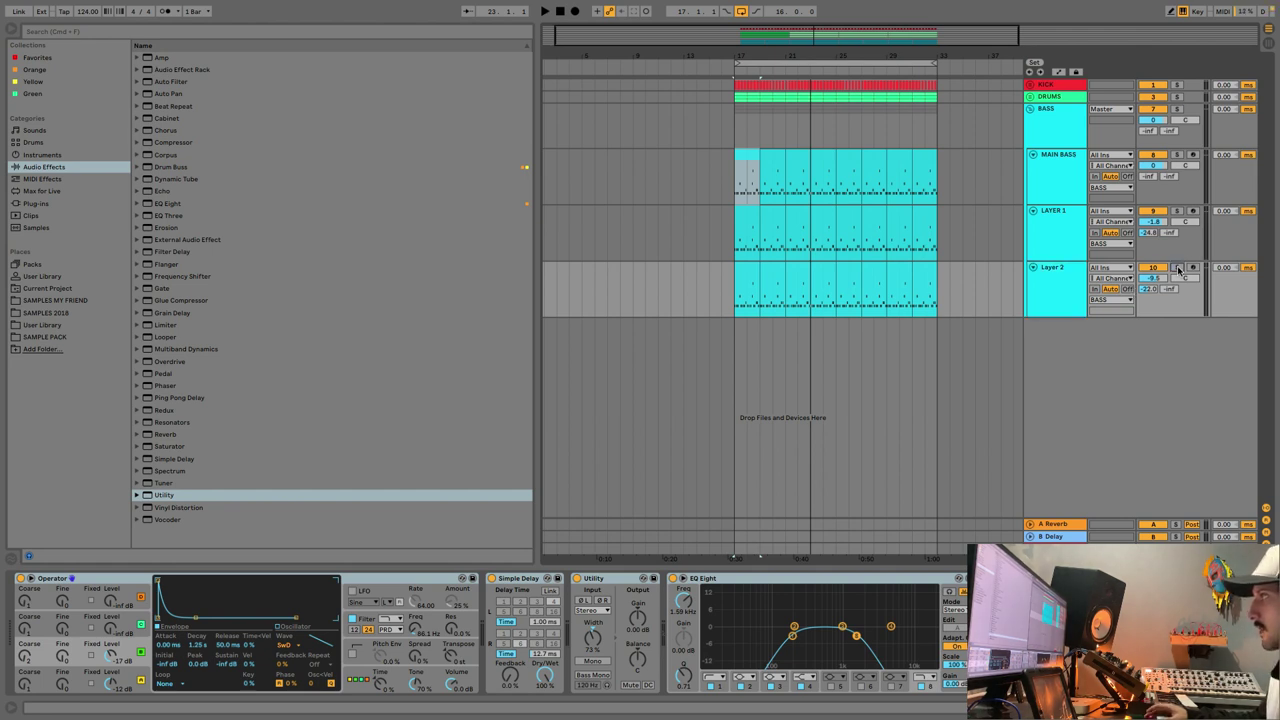
click(1033, 288)
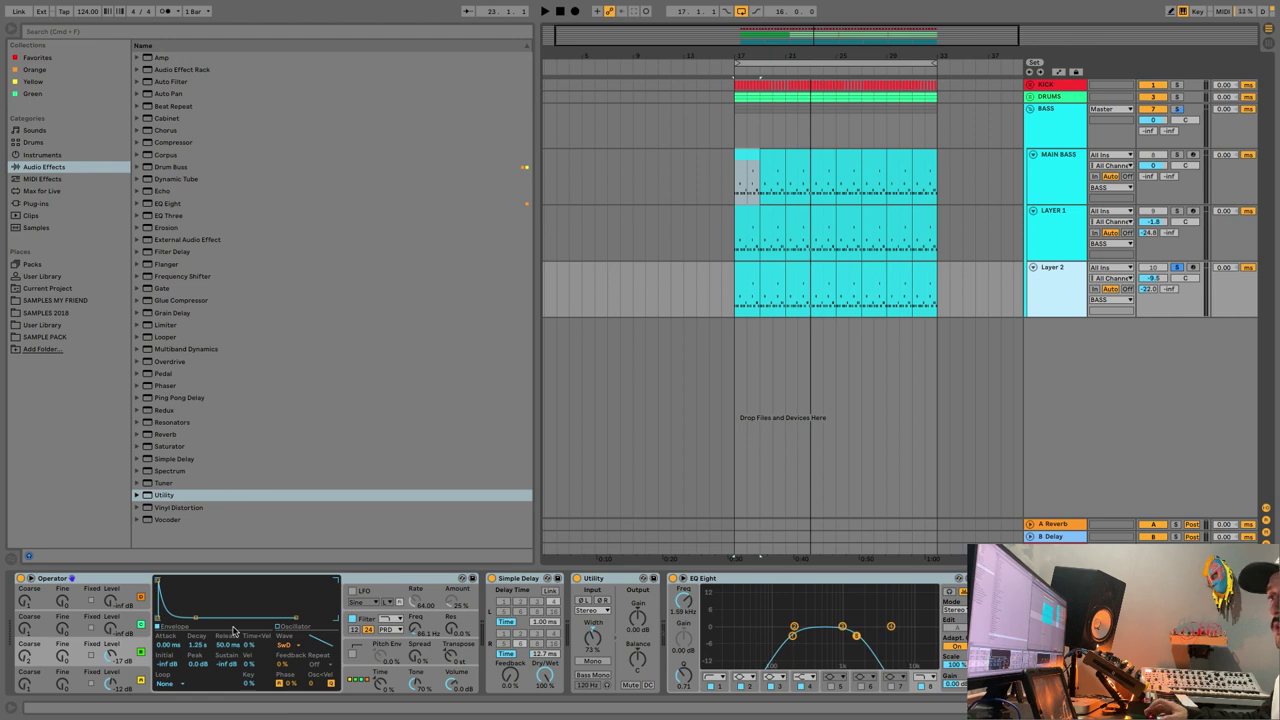
click(145, 677)
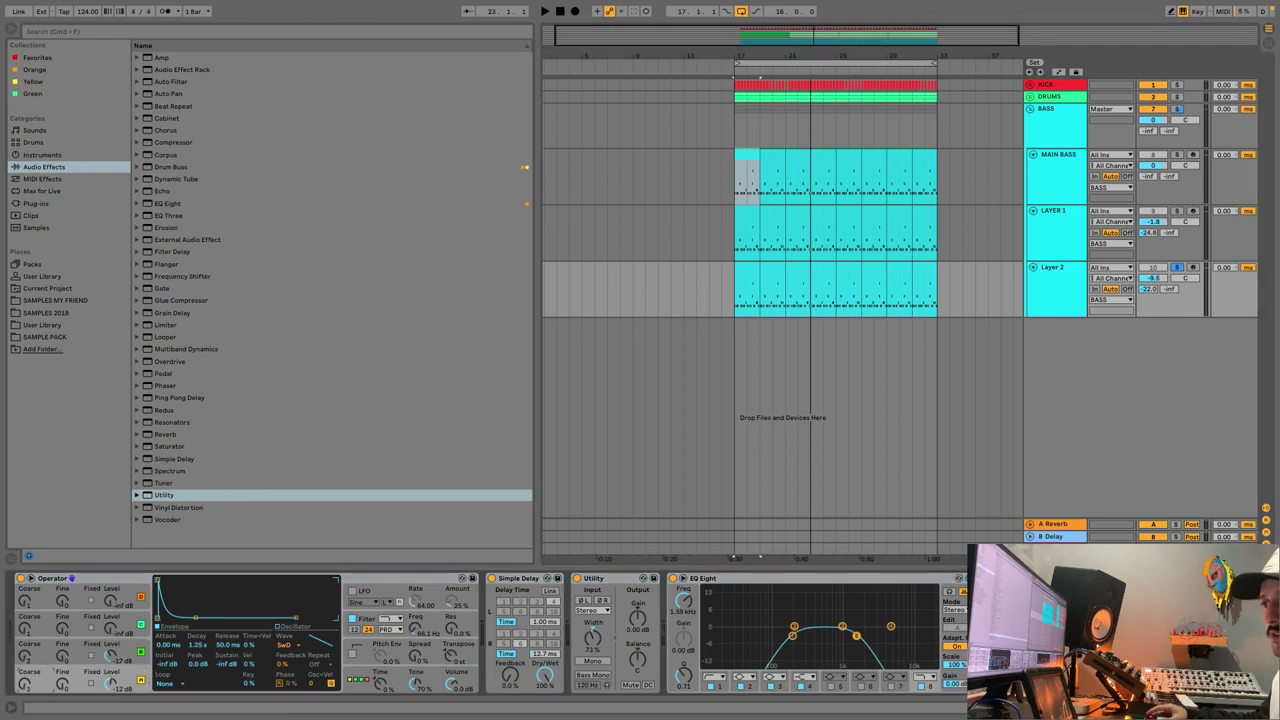
click(29, 662)
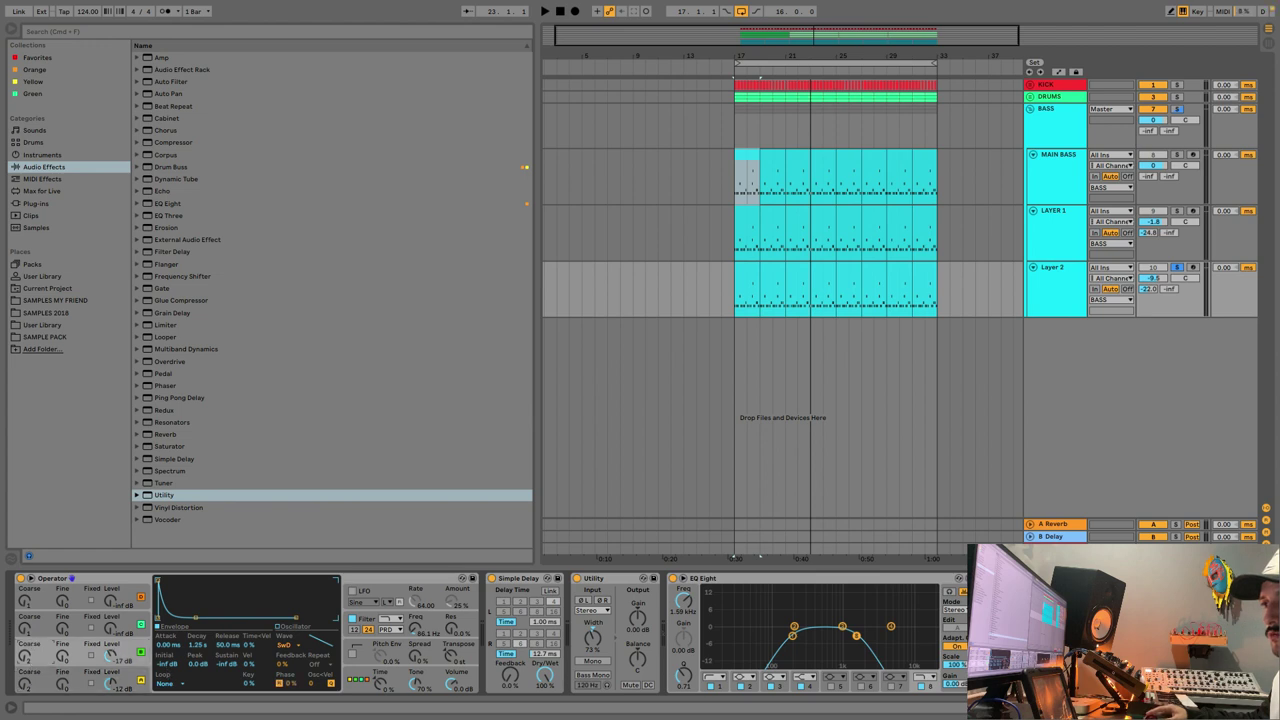
click(143, 677)
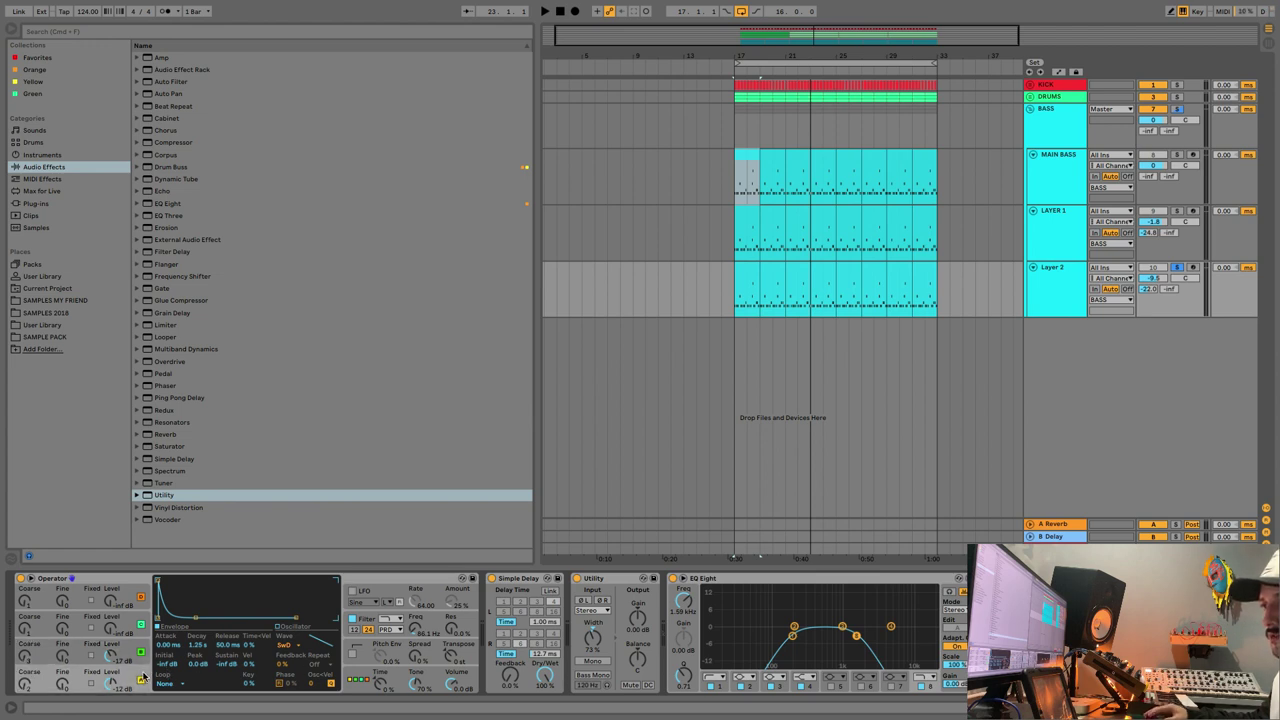
click(288, 646)
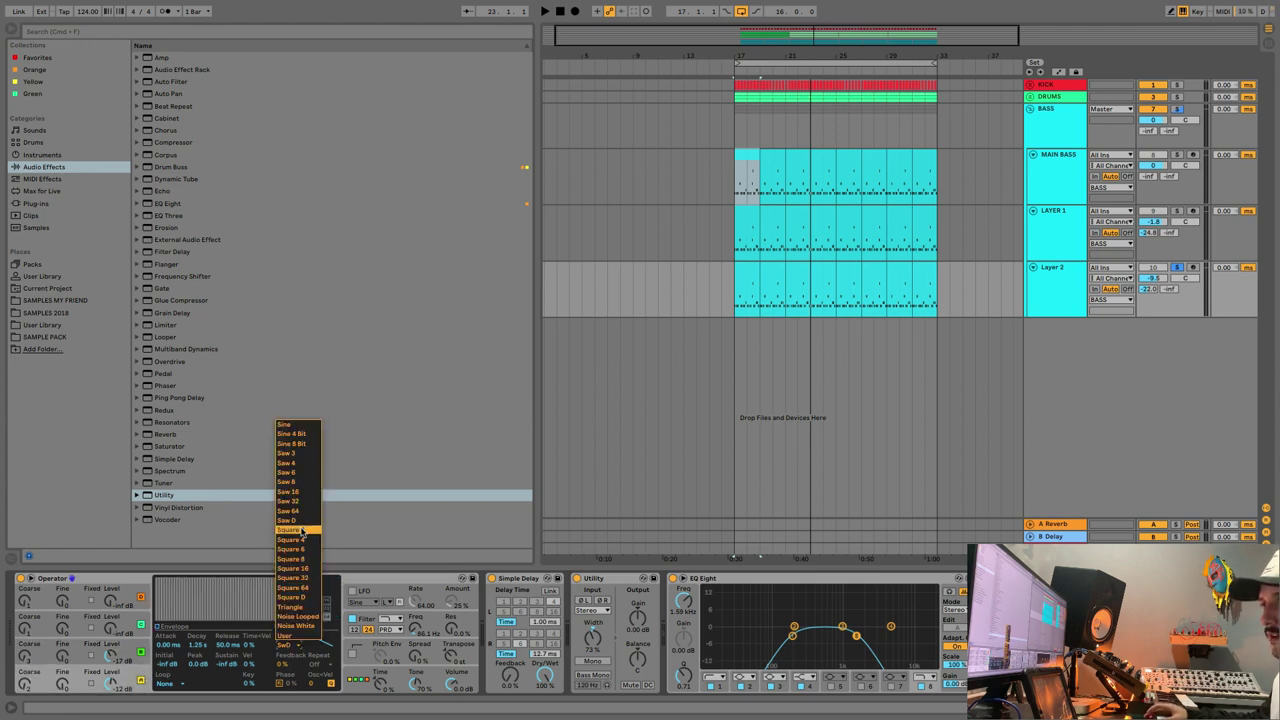
click(292, 597)
key(space)
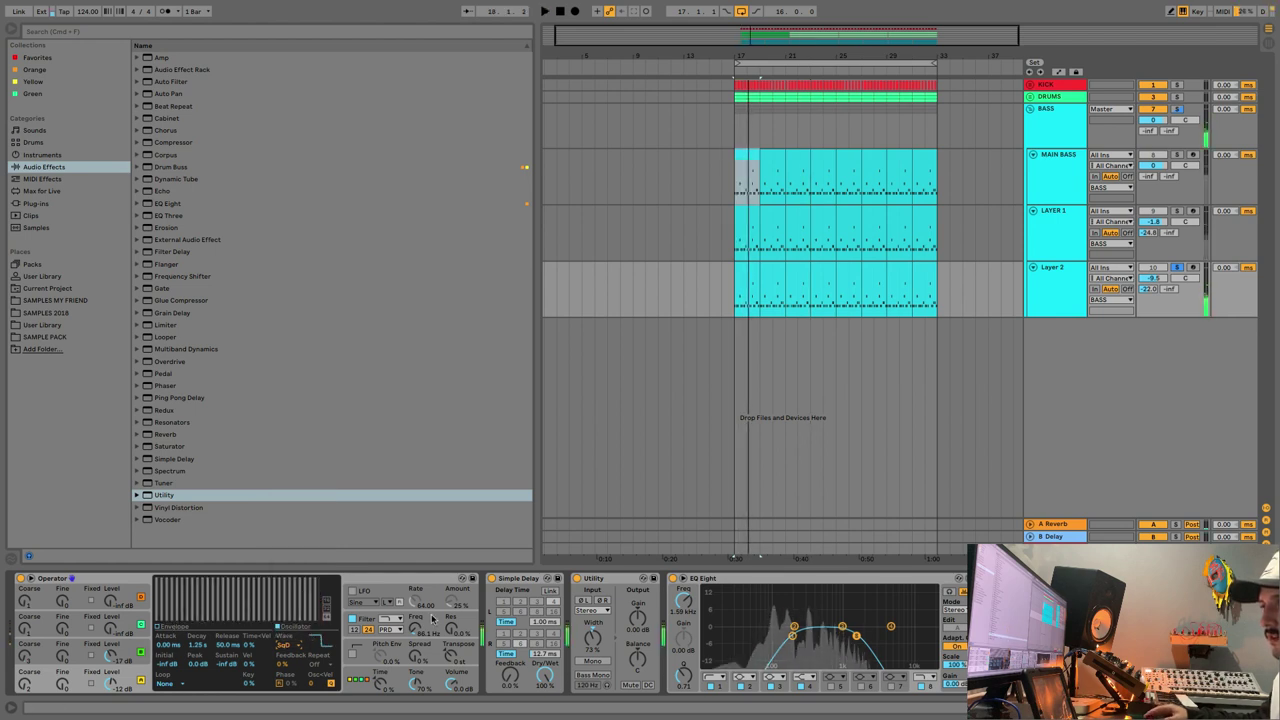
Set Layer 2's Operator filter envelope amount to 35 % and its Simple Delay times to 10.3 ms left and 1.00 ms right during playback.
click(432, 618)
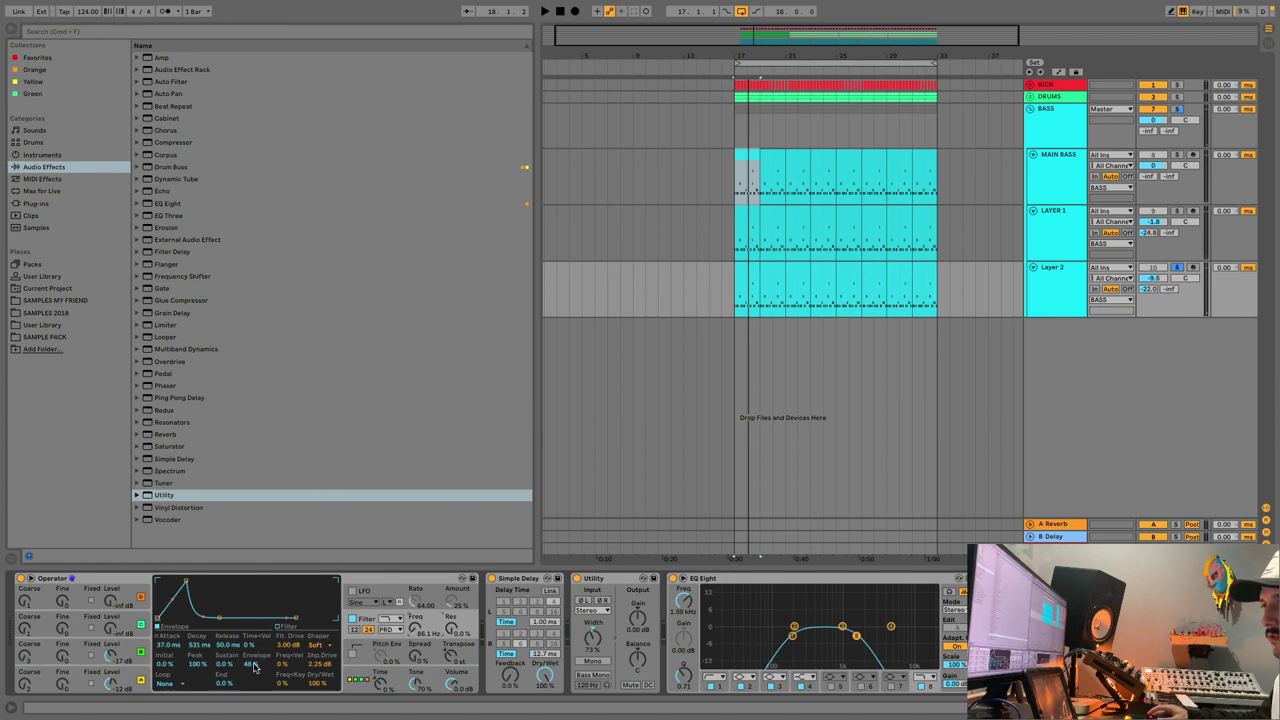
key(space)
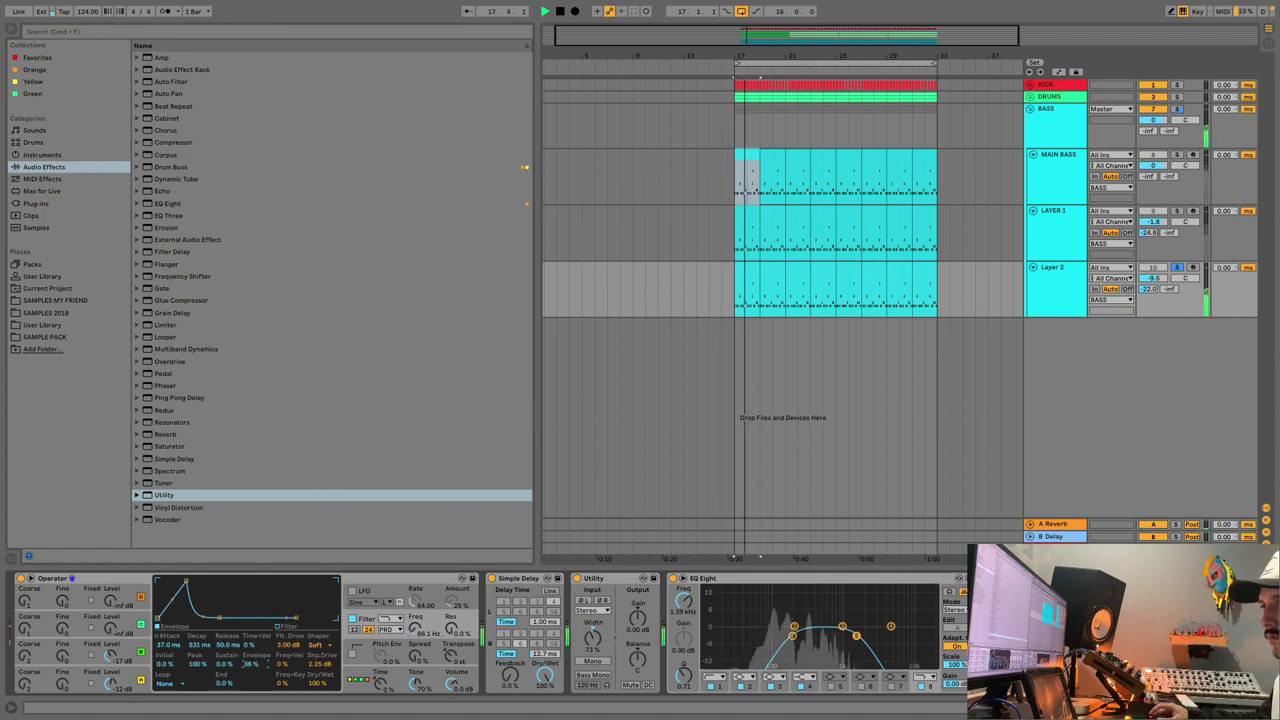
drag(251, 664, 251, 673)
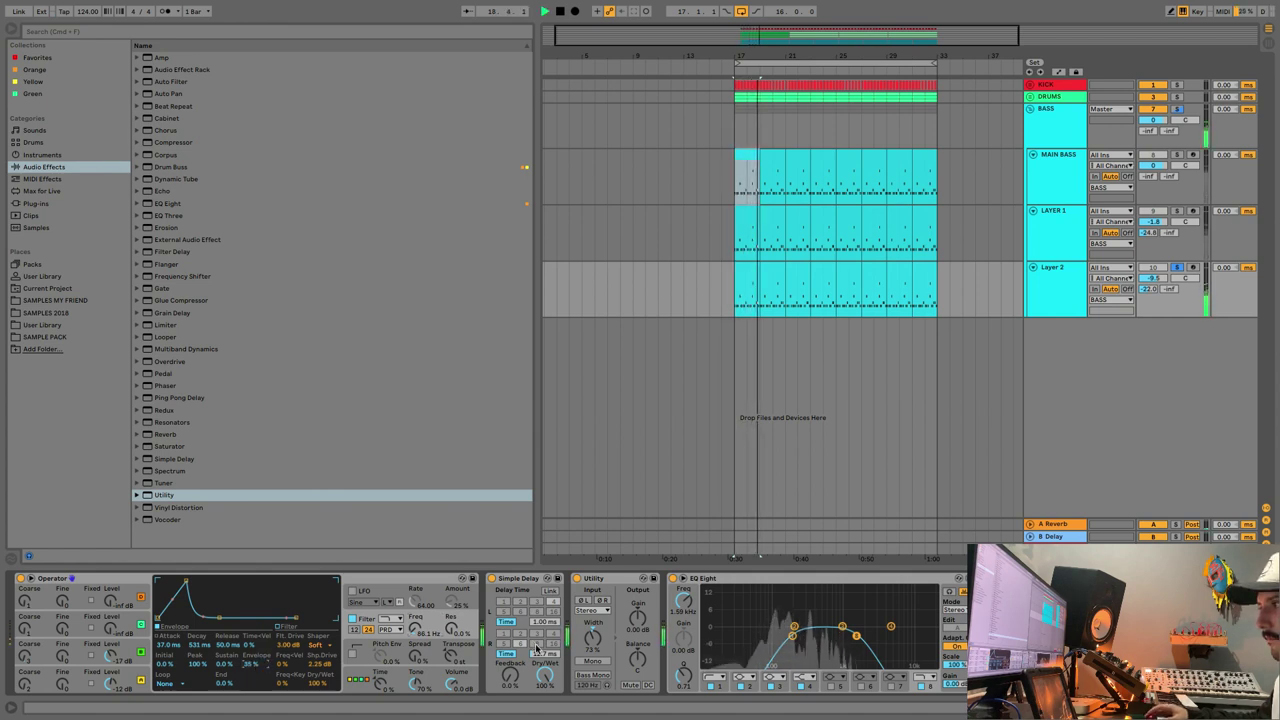
drag(545, 654, 547, 624)
key(space)
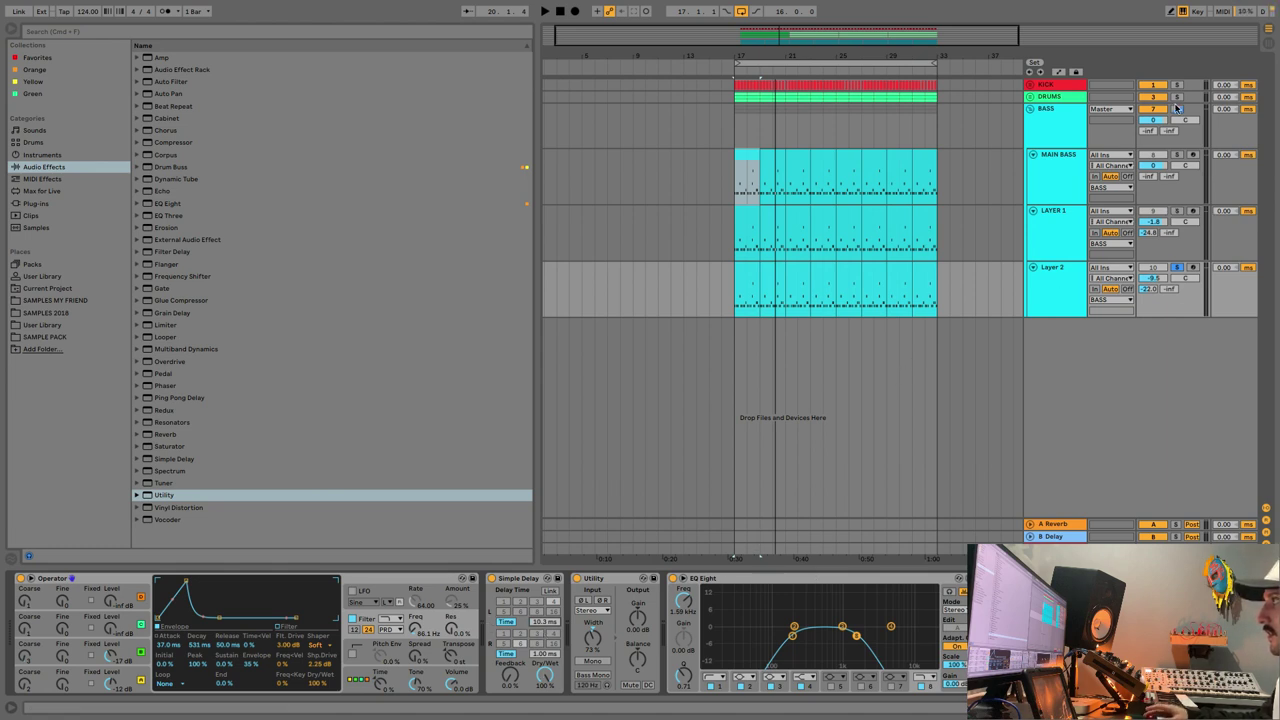
Lower Layer 2's track volume to -10.8 dB, clear the solos and audition it in the full mix, checking the mixer levels.
drag(1153, 278, 1158, 257)
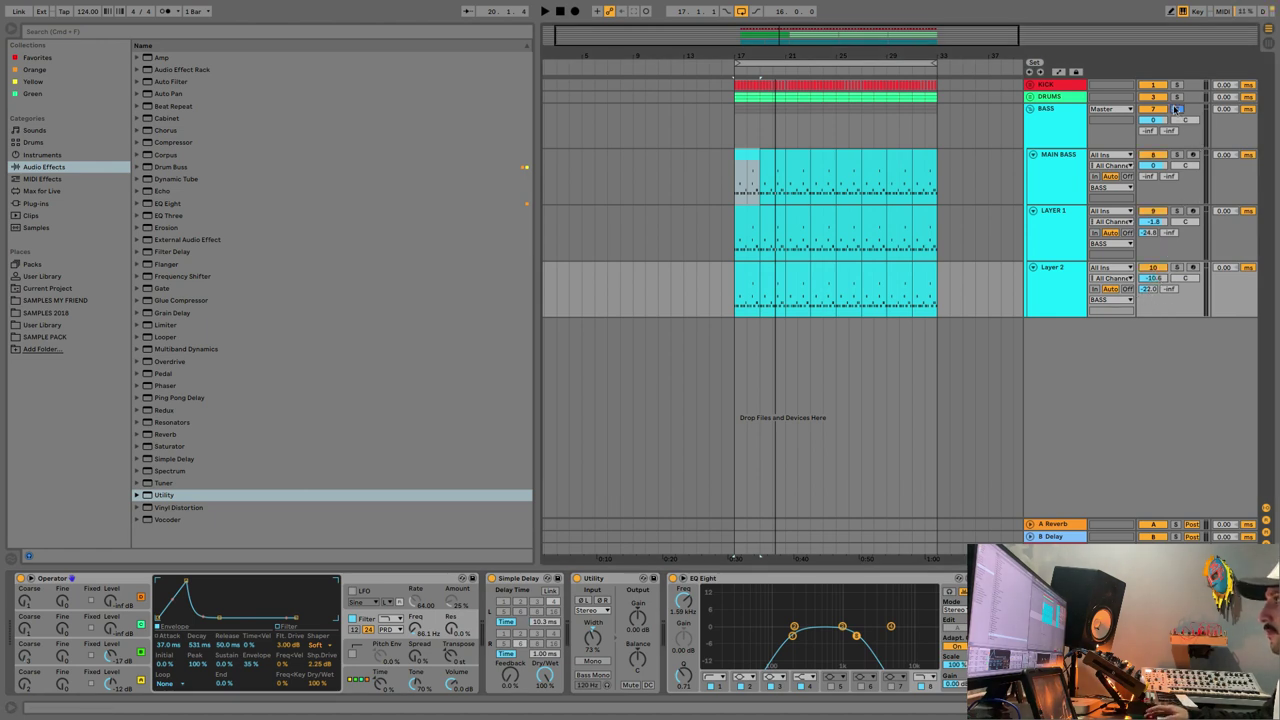
key(space)
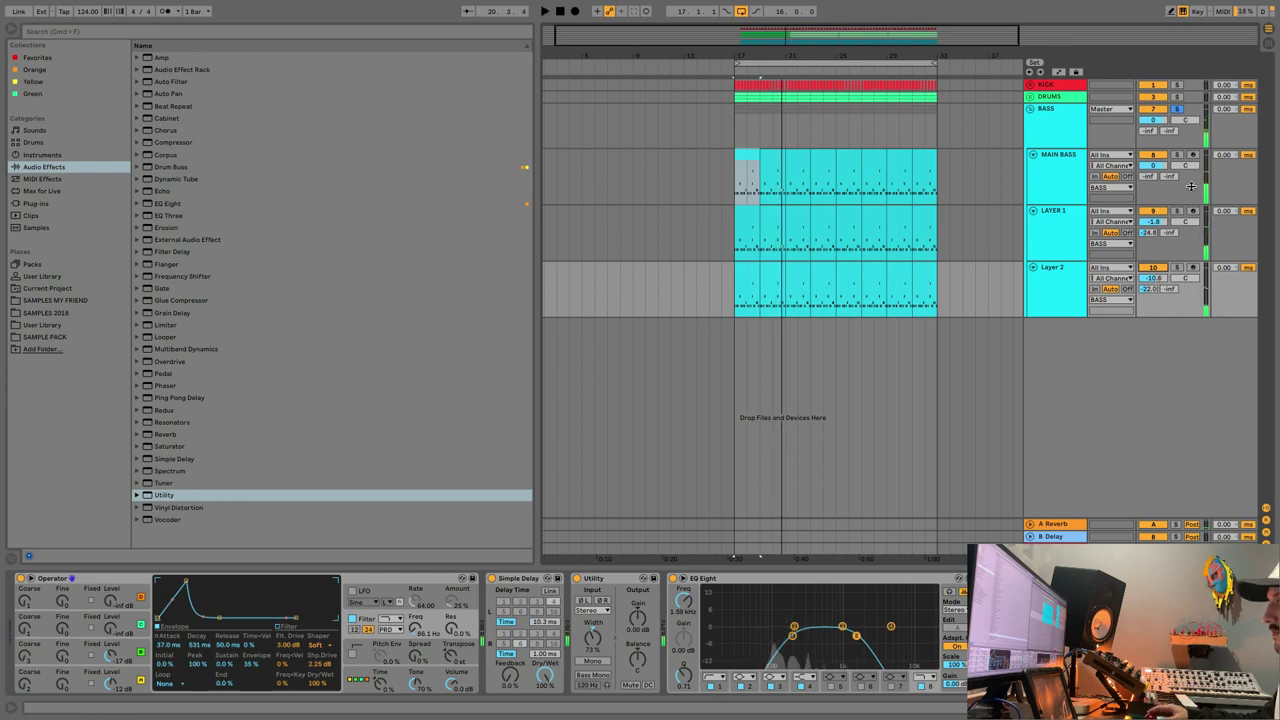
key(Tab)
key(Tab)
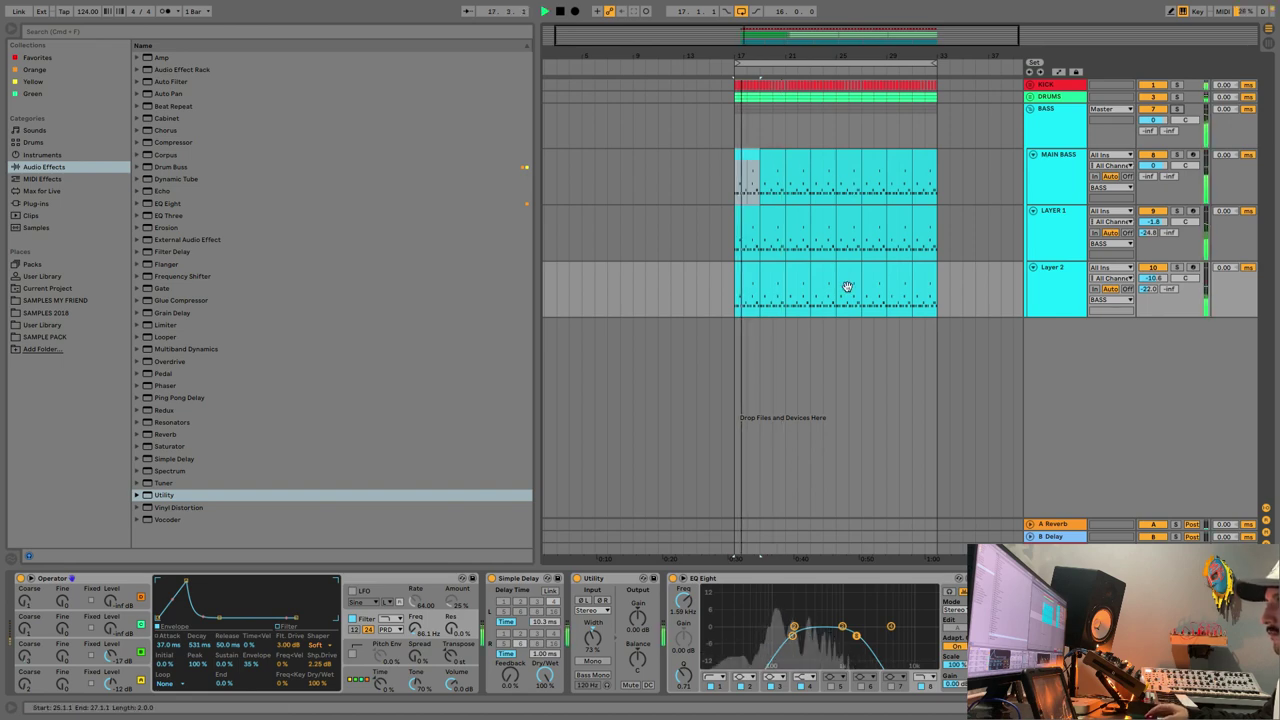
key(Tab)
key(Tab)
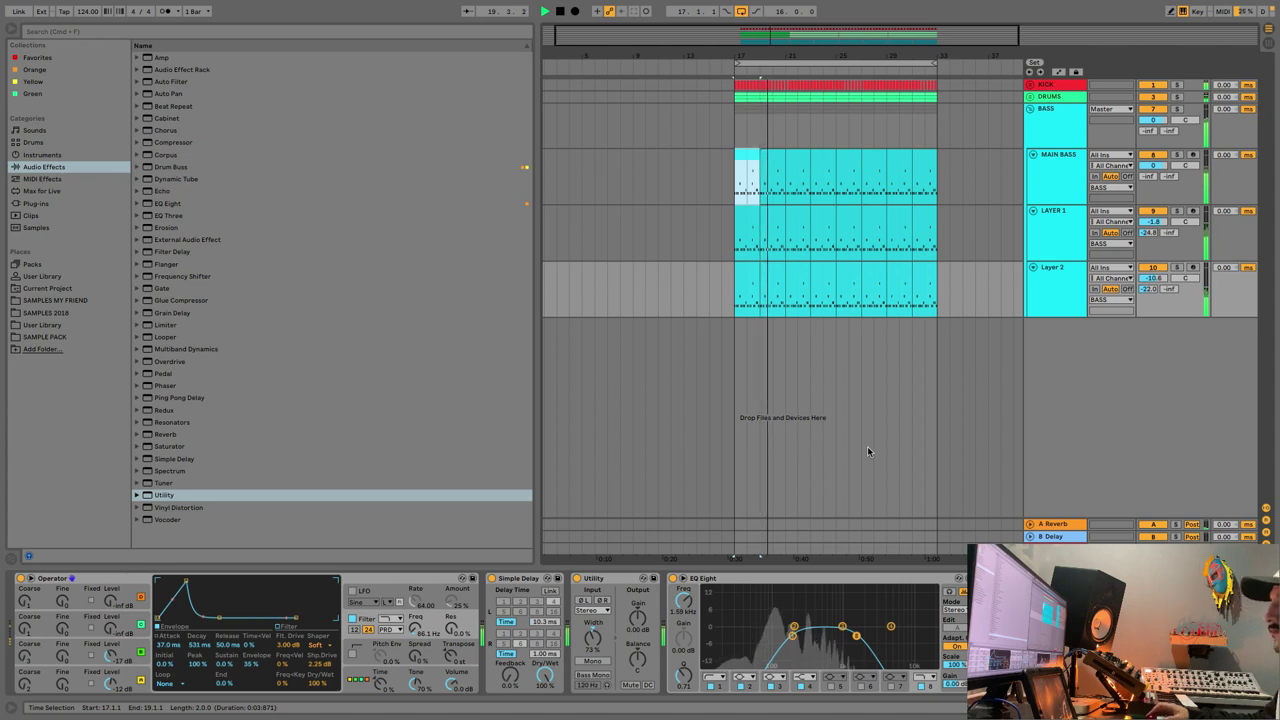
Raise the filter frequency in LAYER 1's Operator to 223 Hz during playback.
click(1074, 250)
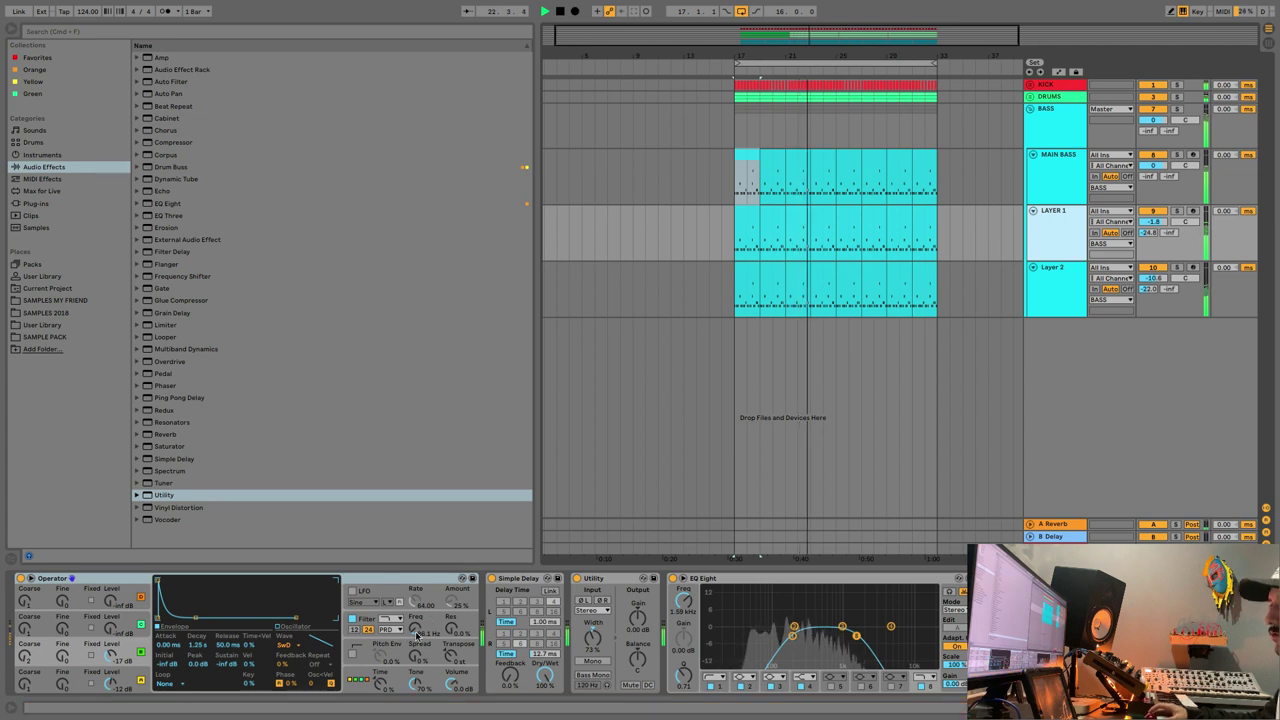
click(426, 618)
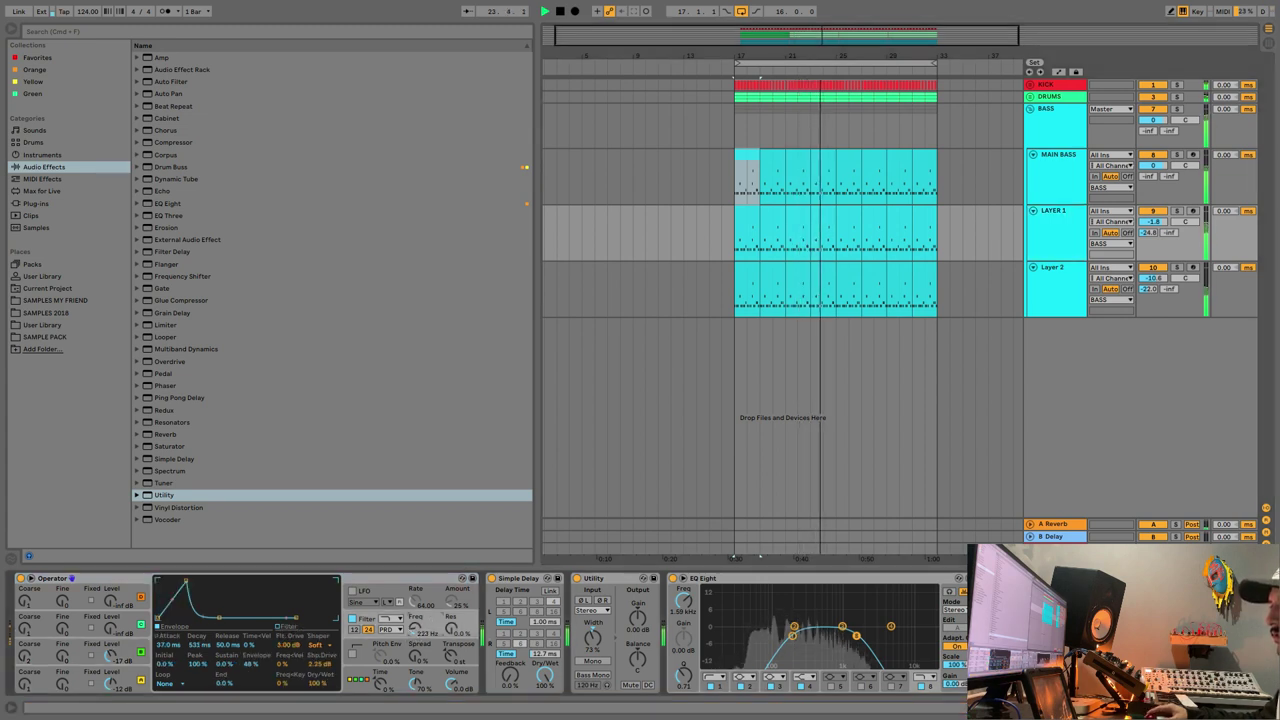